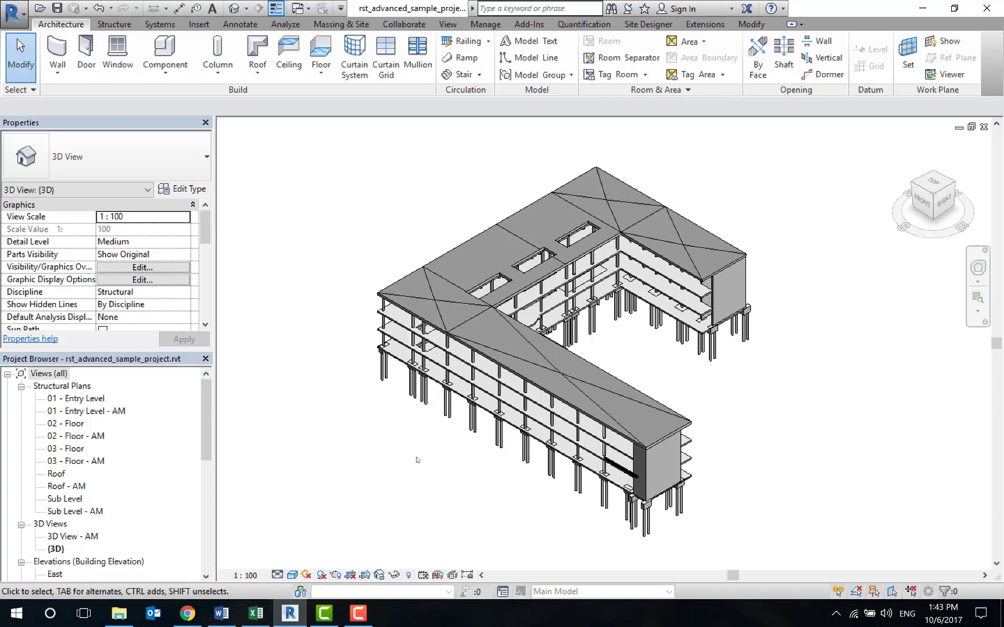
- Create new sheet S-3.1 using the A1 metric title block
middle_click_drag(419, 460, 384, 453)
scroll(184, 443, "down", 2)
scroll(184, 442, "down", 4)
scroll(183, 443, "down", 2)
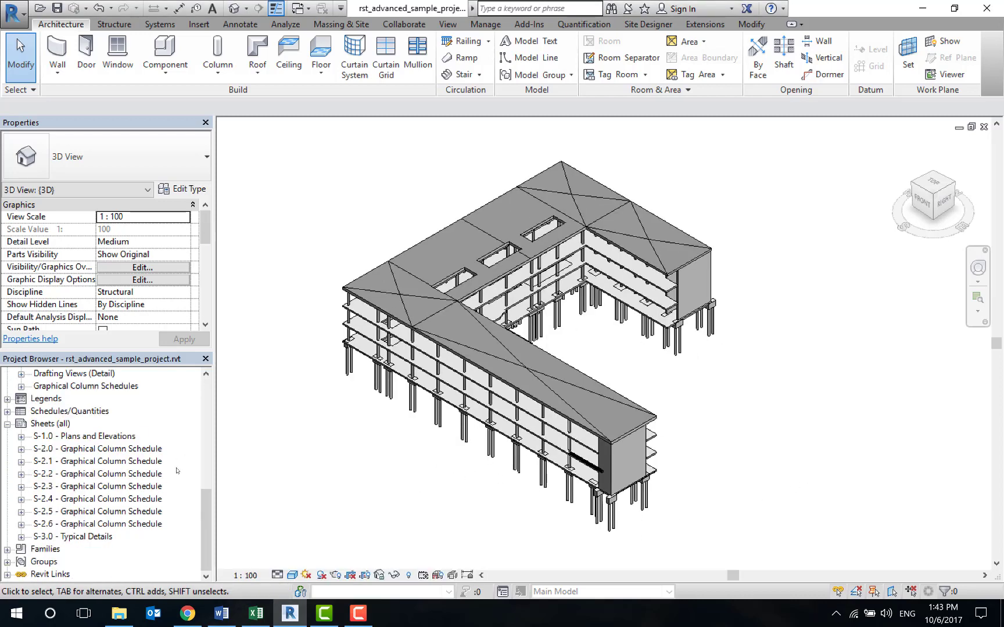
right_click(50, 426)
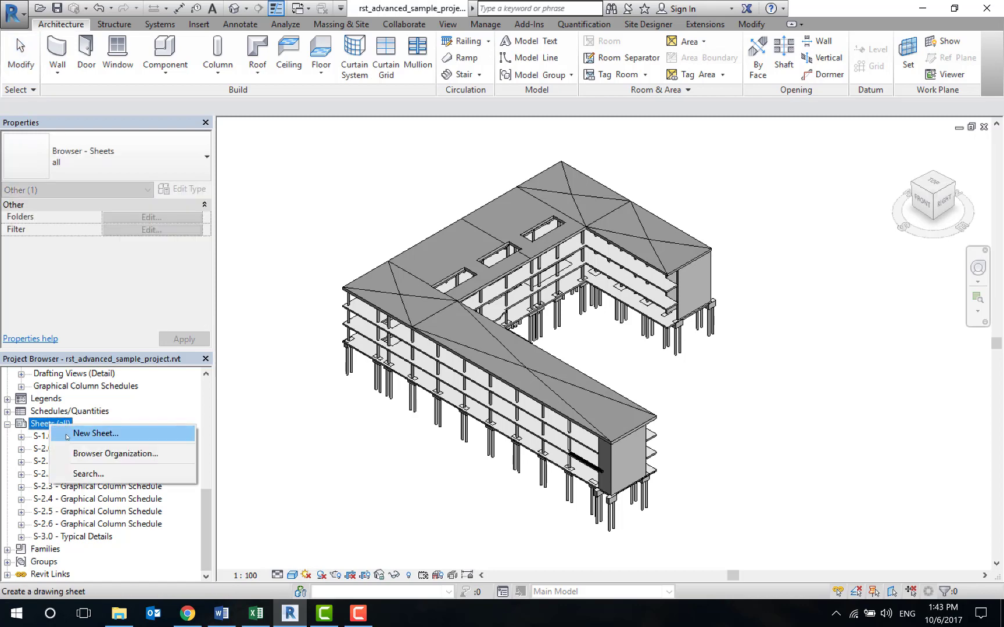
left_click(68, 436)
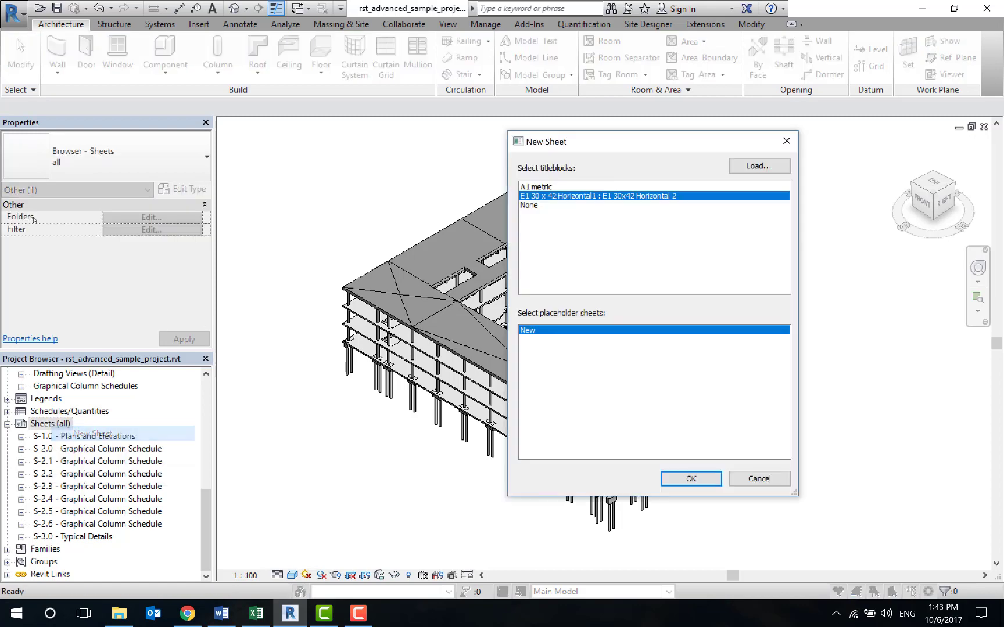
left_click(567, 187)
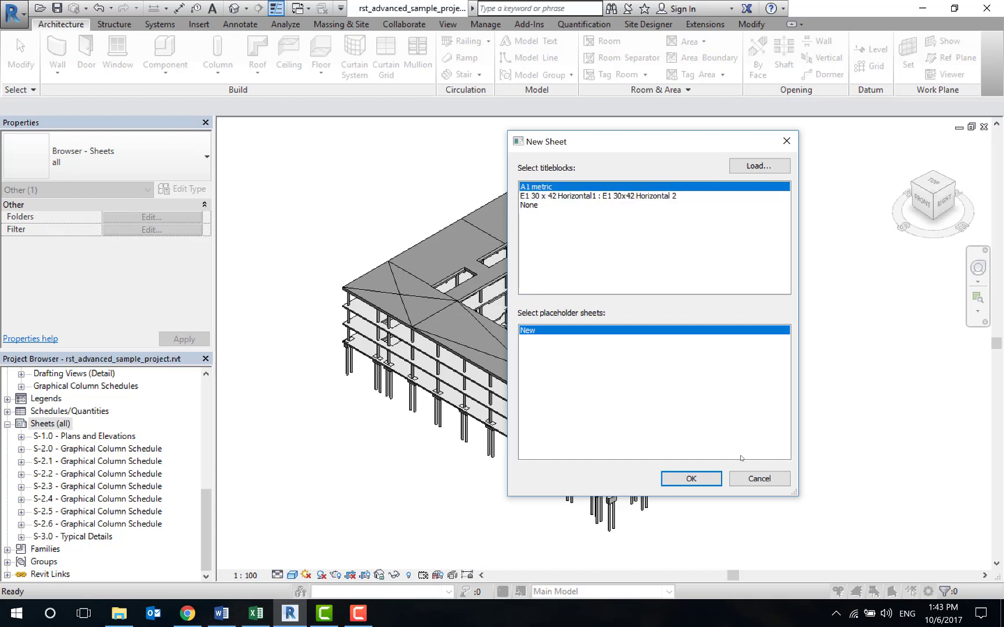
left_click(683, 479)
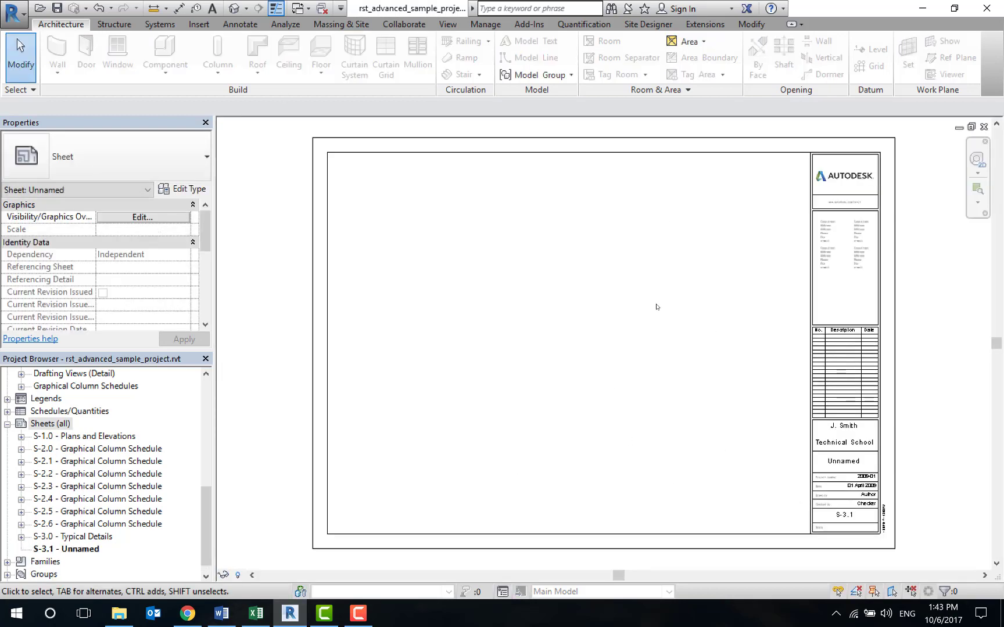
mouse_move(803, 435)
middle_mouse_down()
mouse_move(723, 360)
mouse_move(519, 348)
middle_mouse_up()
scroll(519, 348, "up", 5)
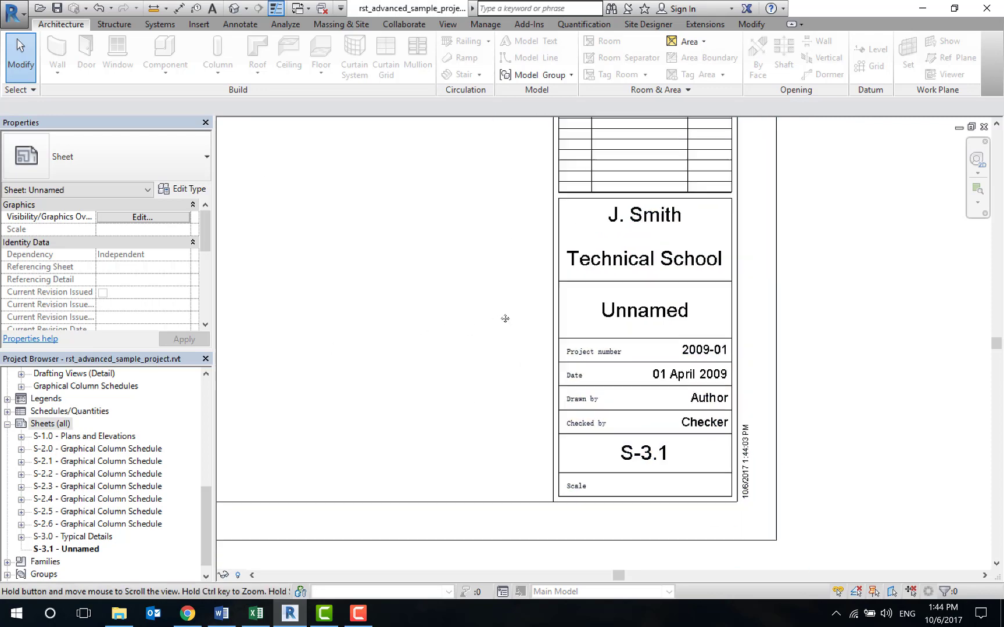
middle_click_drag(540, 317, 832, 266)
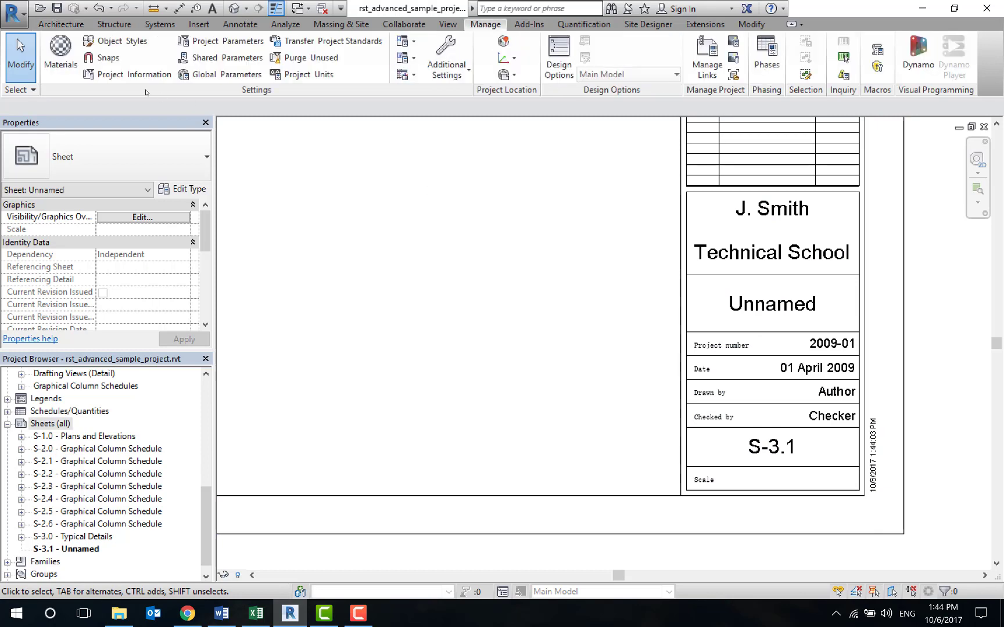
left_click(128, 75)
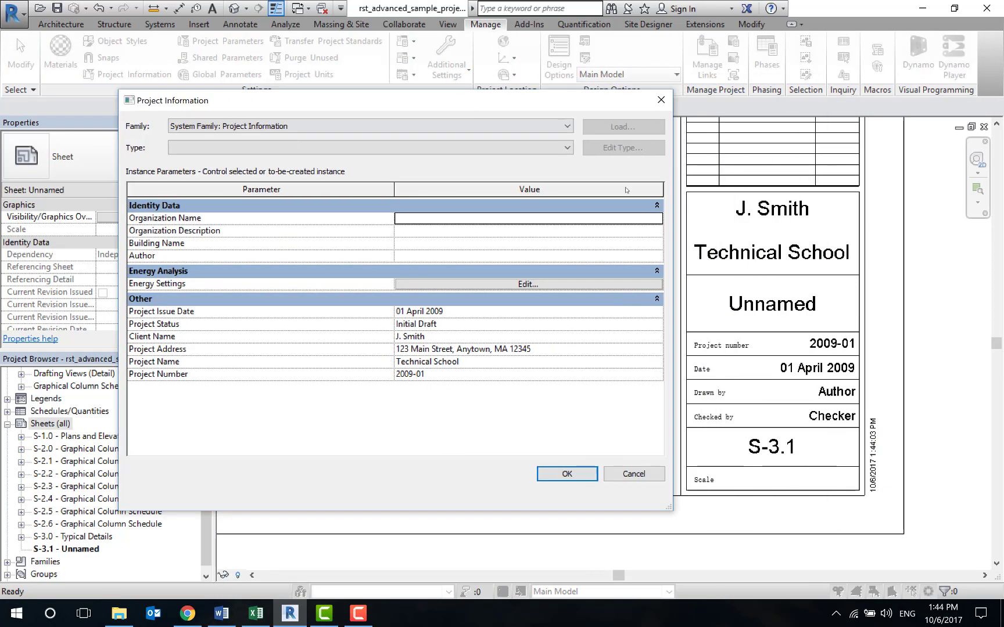
left_click_drag(668, 507, 418, 473)
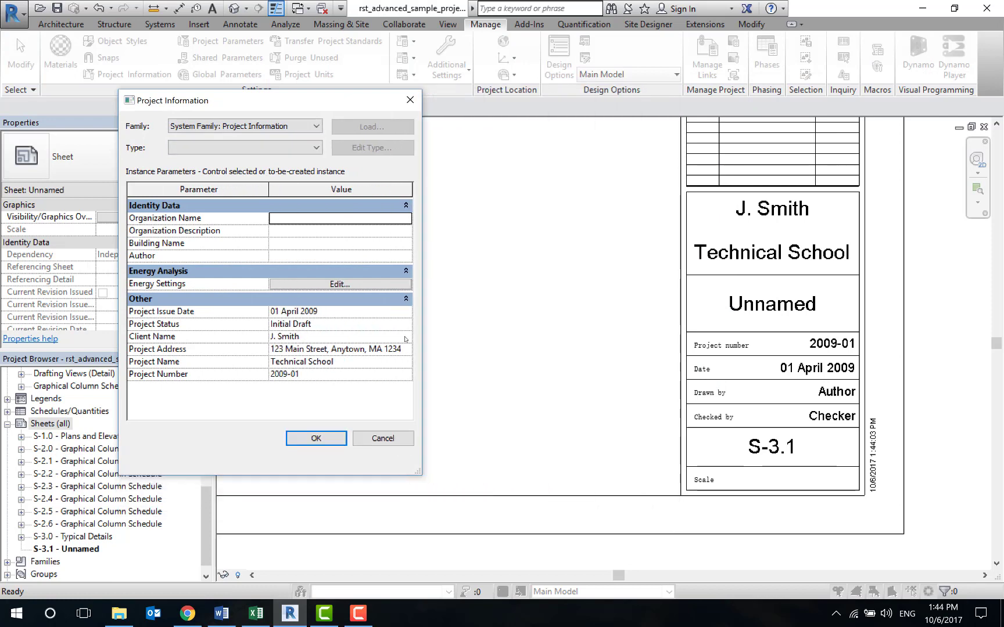
left_click_drag(351, 102, 562, 134)
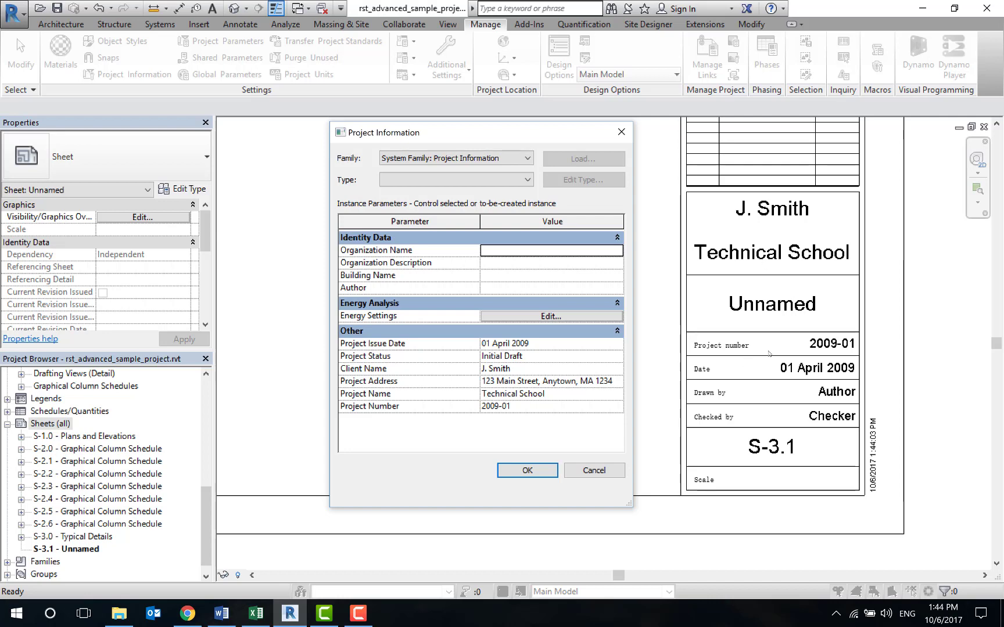
left_click(600, 471)
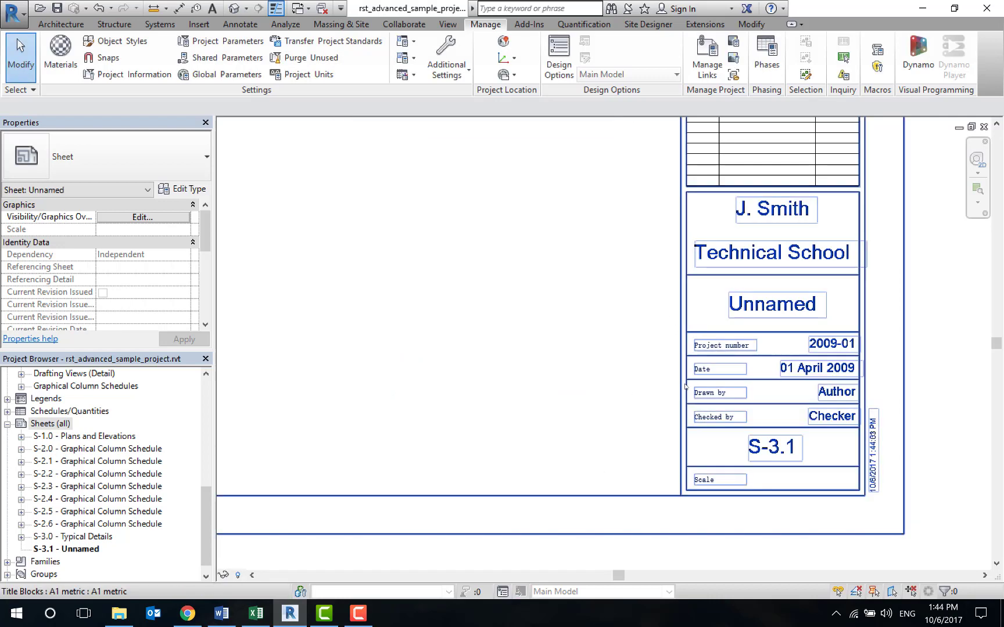
- Number the sheet S-101 and name it Plan Level 1 in the title block
double_click(779, 449)
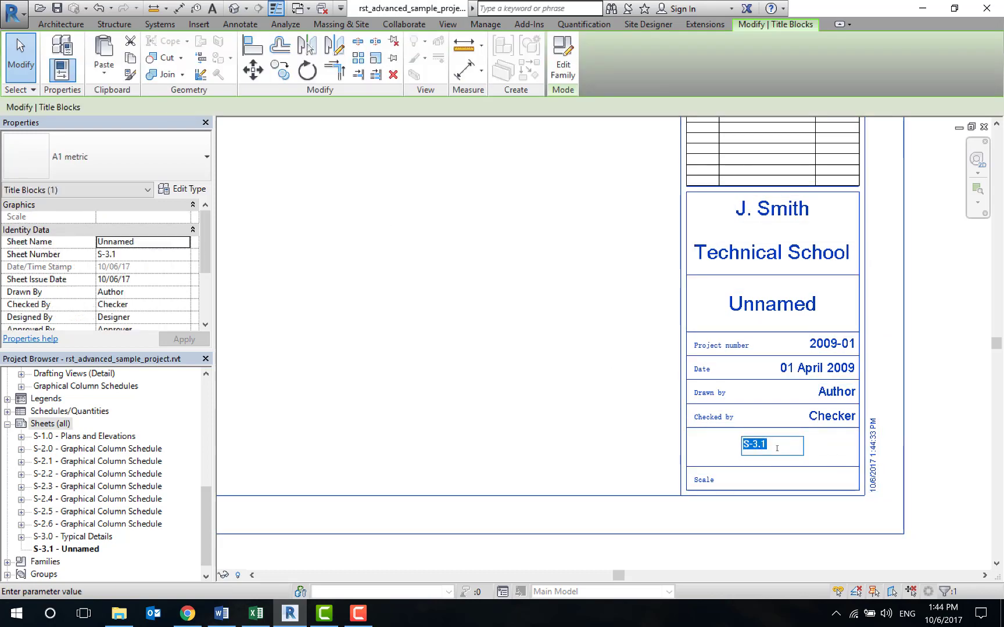
type("S")
type(" 101")
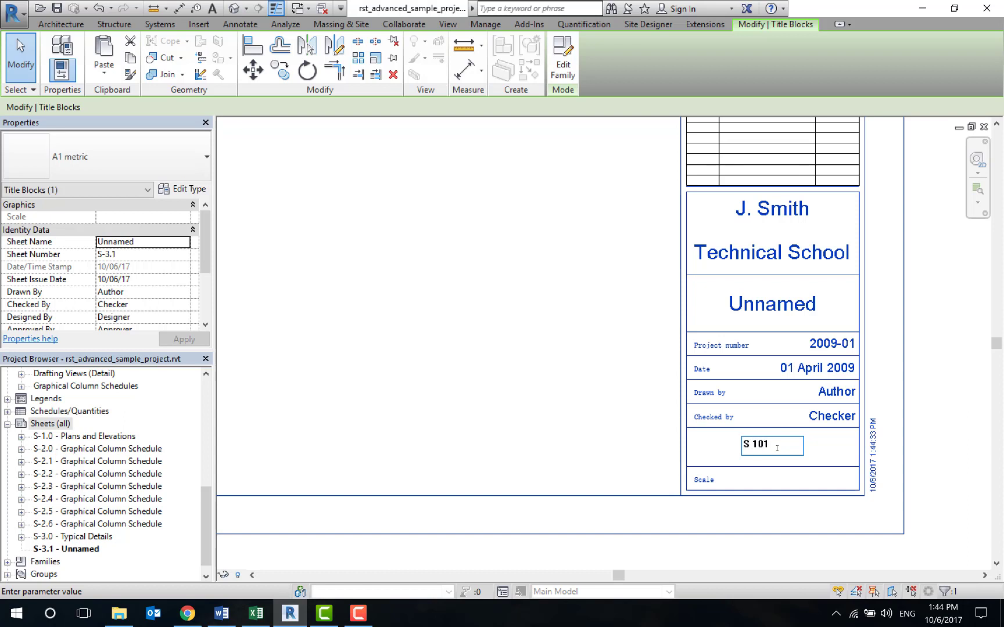
key("Left")
key("Left")
key("Left")
key("BackSpace")
type("-")
key("Return")
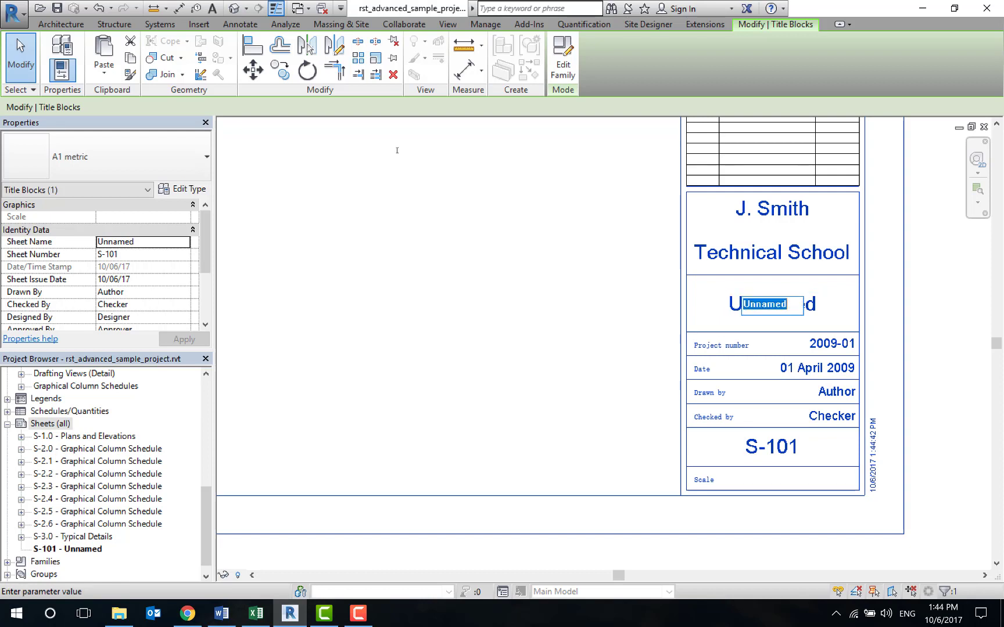
type("Pl")
type("an Lev")
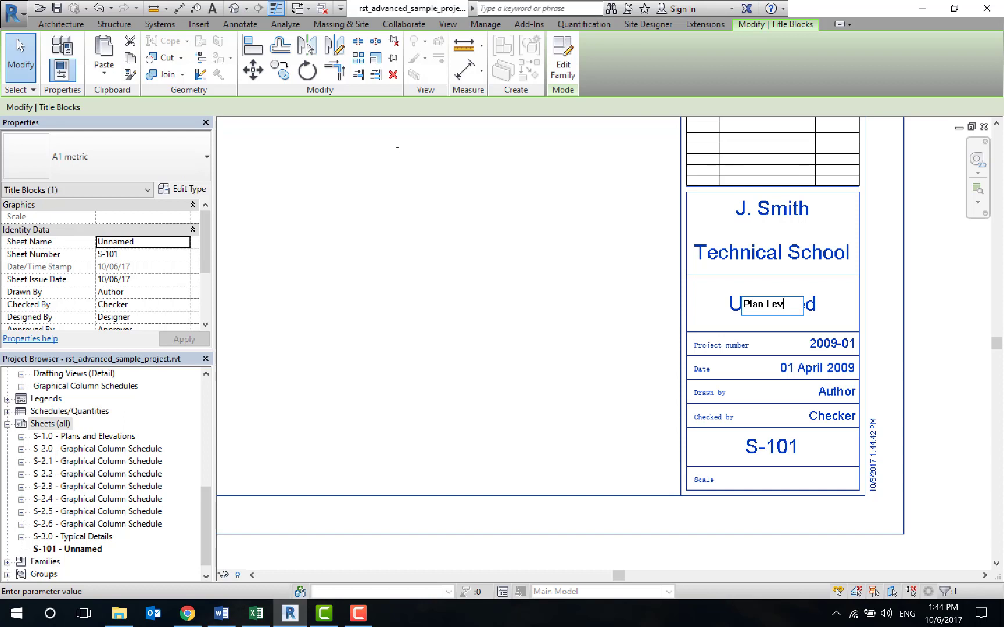
type("el 1")
key("Return")
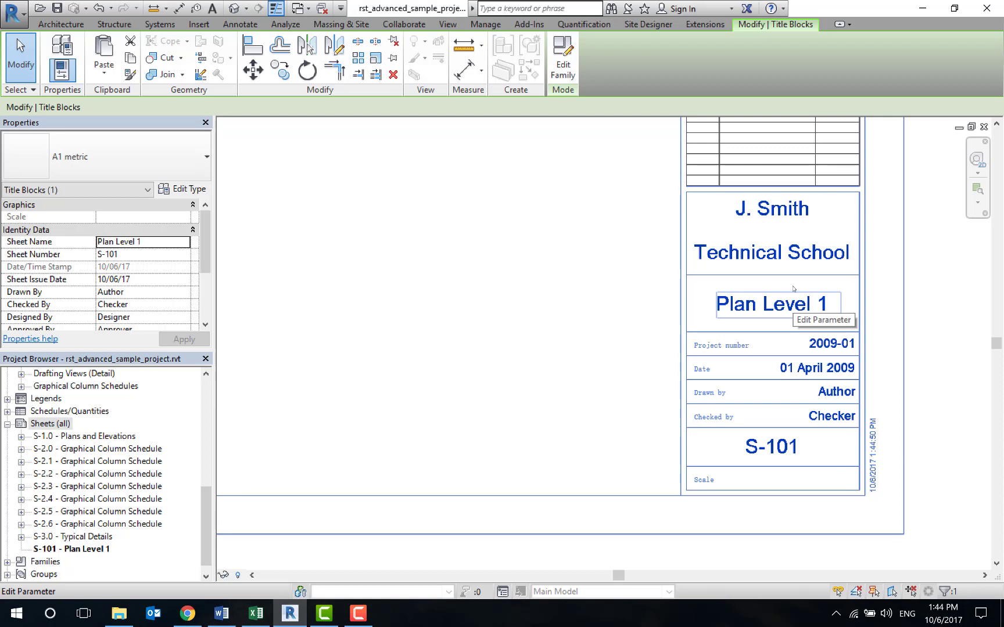
- Leave the Technical School title block label unchanged and clear the selection
left_click(766, 253)
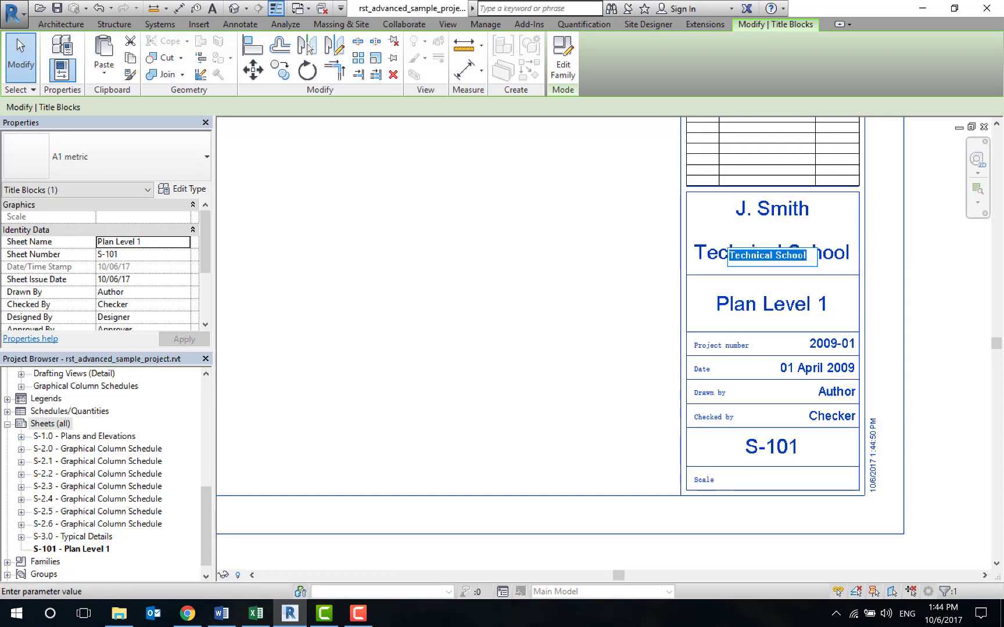
left_click(408, 290)
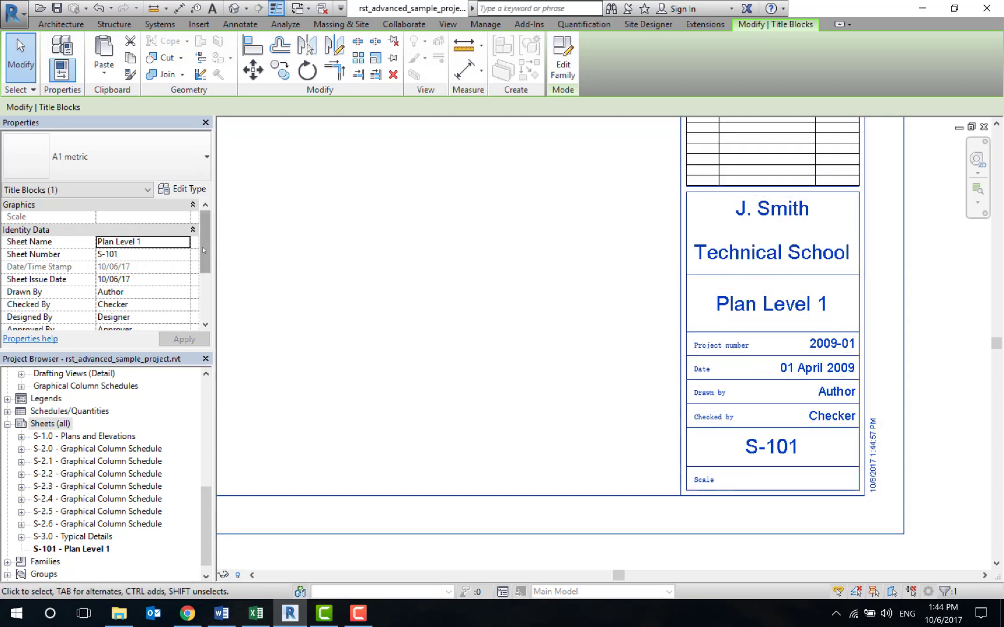
left_click_drag(204, 249, 204, 298)
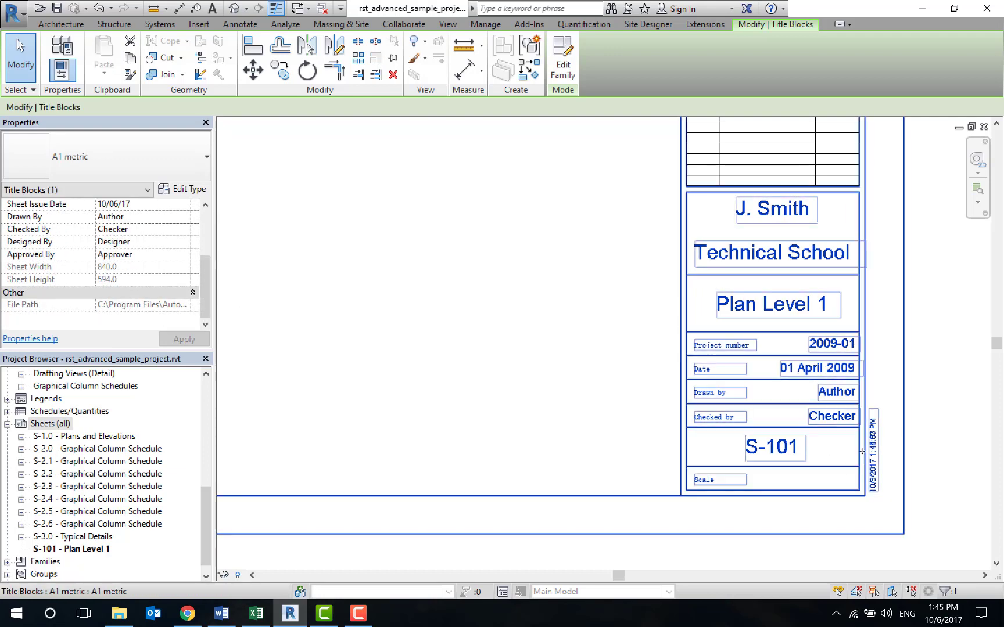
scroll(558, 373, "down", 3)
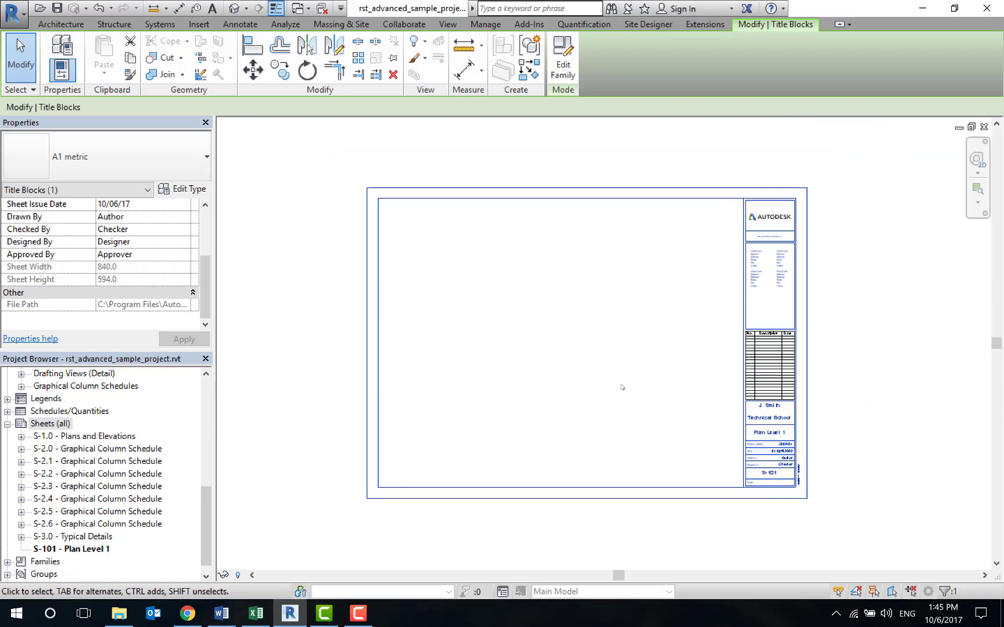
scroll(778, 398, "down", 1)
key("Escape")
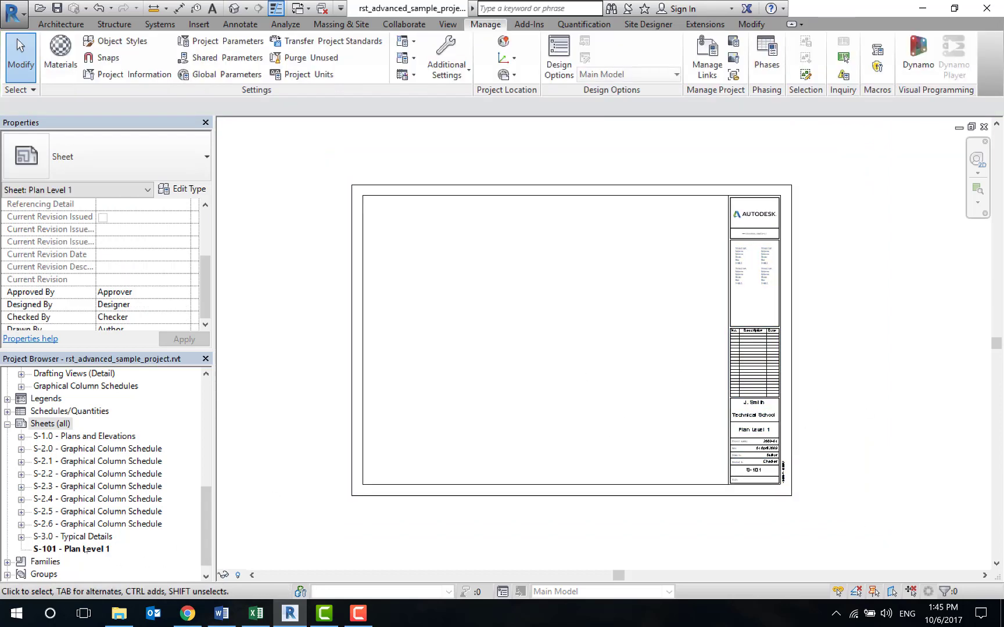
- Check S-101's number and name in the sheet title window, closing it unchanged
right_click(84, 549)
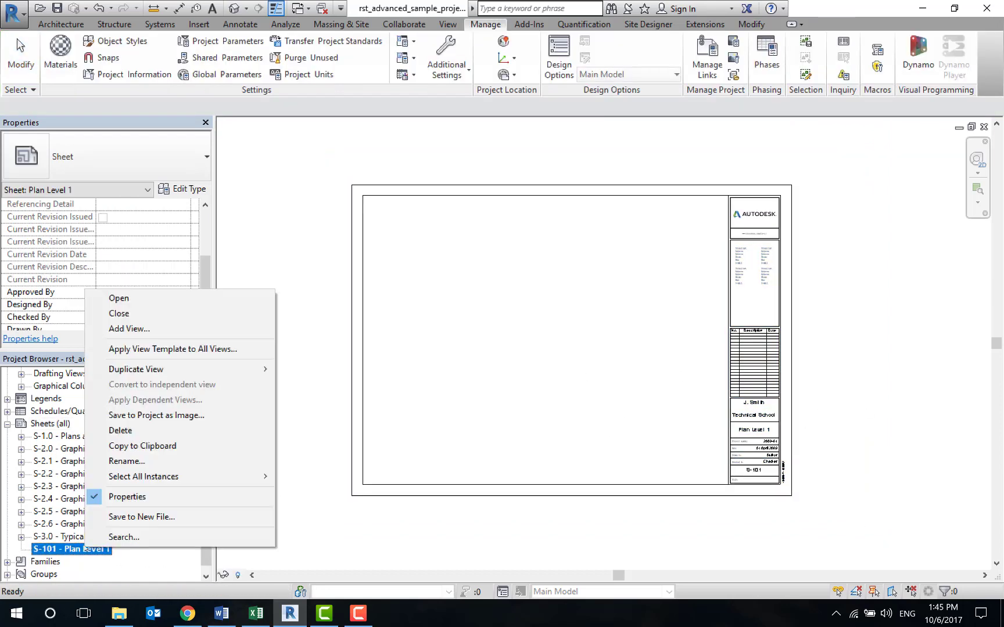
left_click(127, 461)
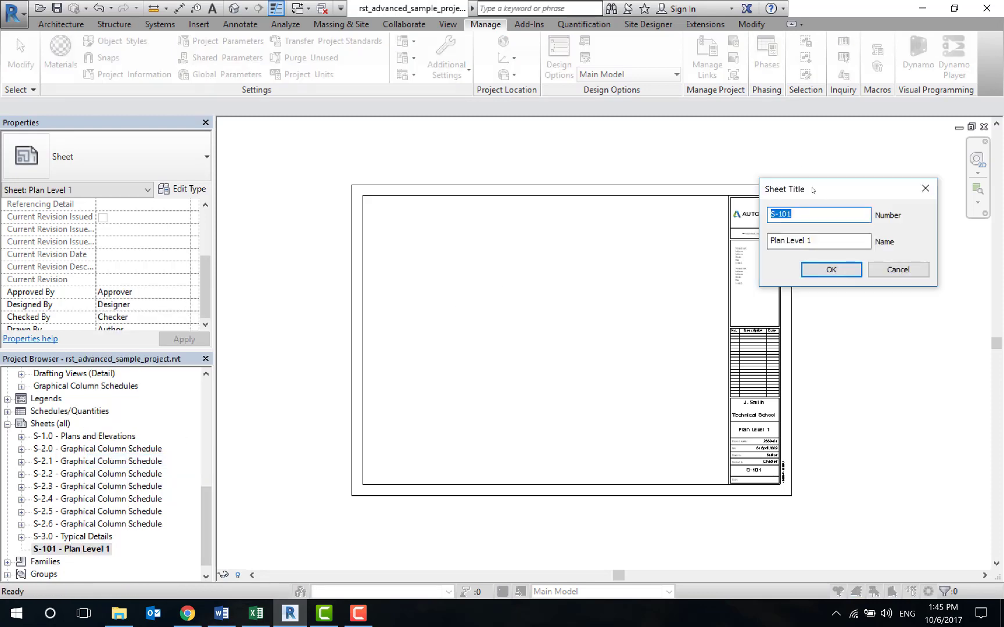
left_click_drag(812, 190, 451, 238)
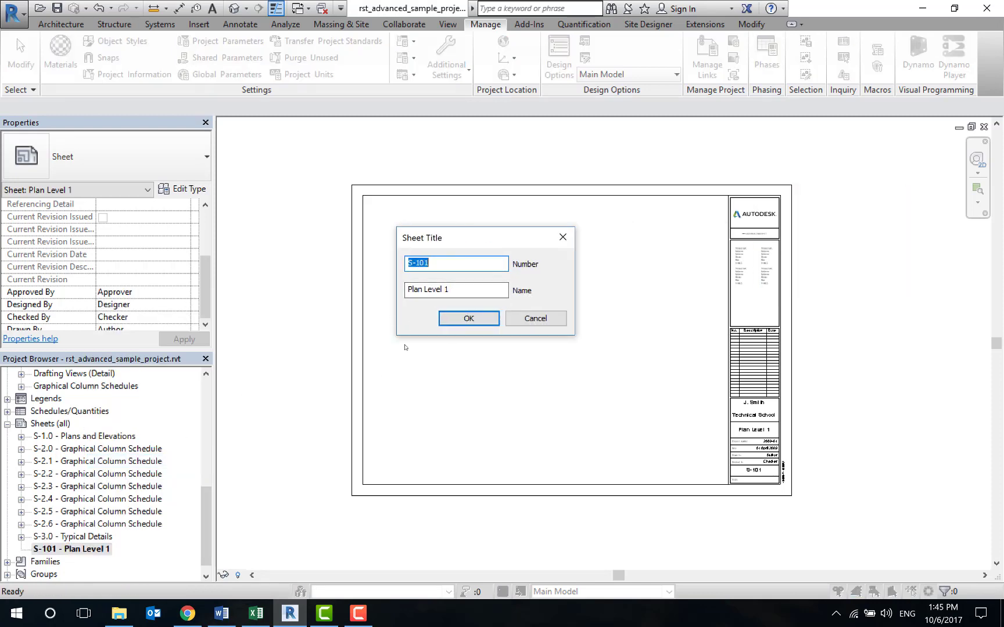
left_click(543, 321)
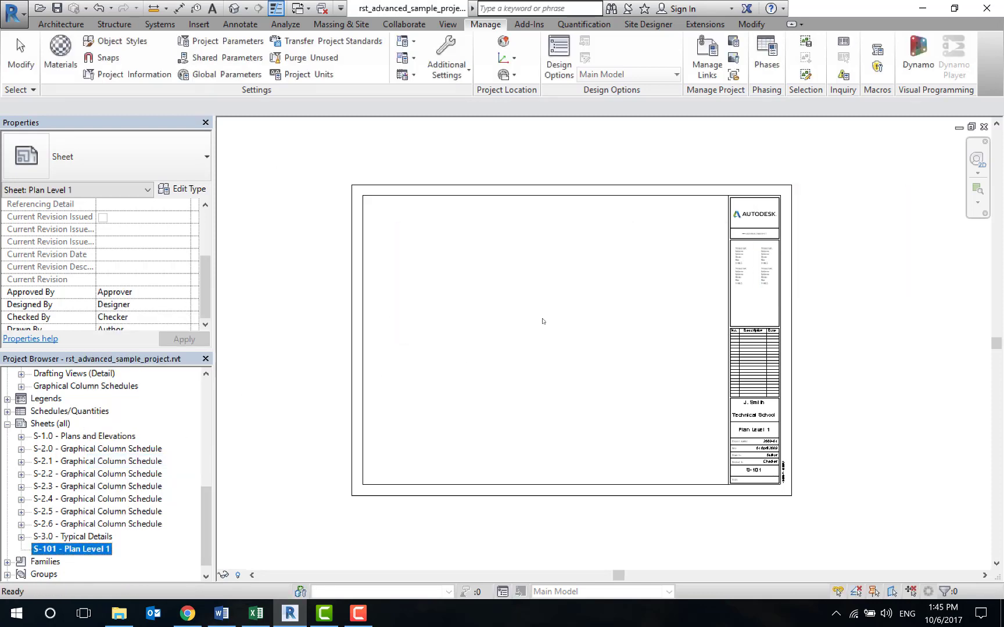
left_click(513, 343)
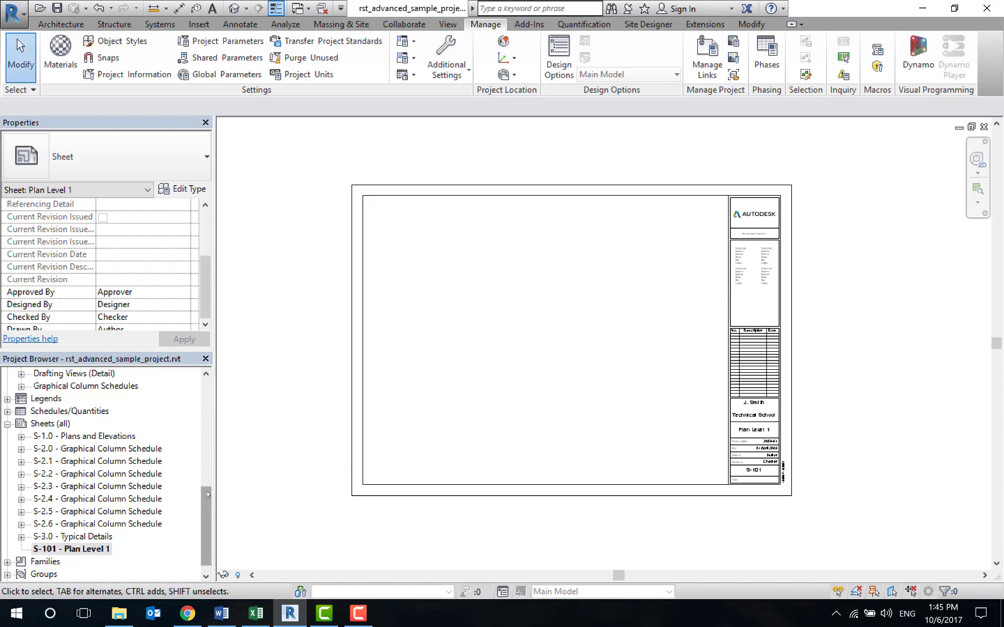
left_click_drag(208, 494, 207, 380)
left_click(76, 399)
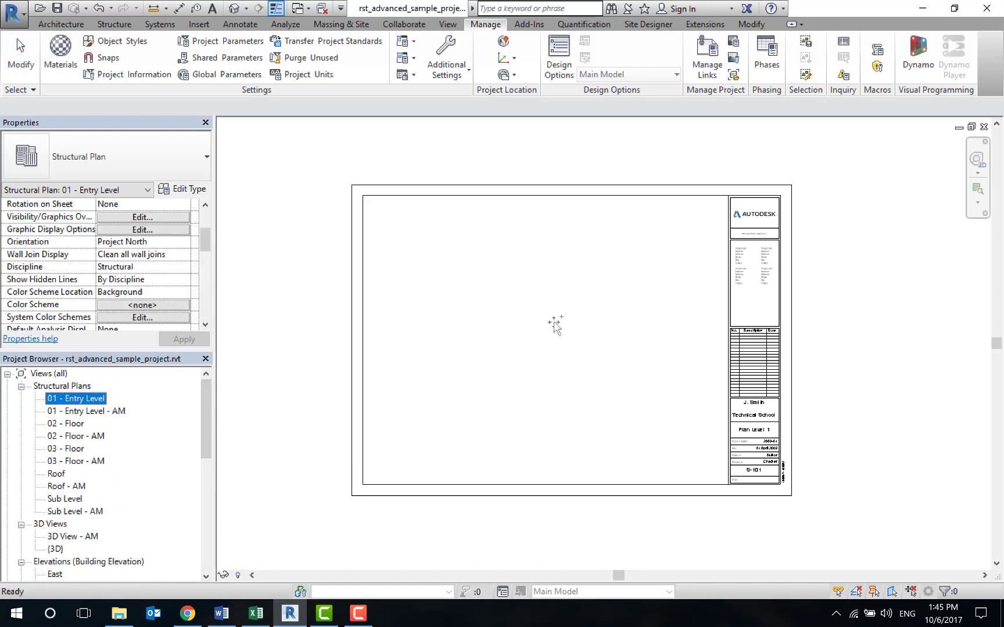
left_click_drag(555, 326, 554, 327)
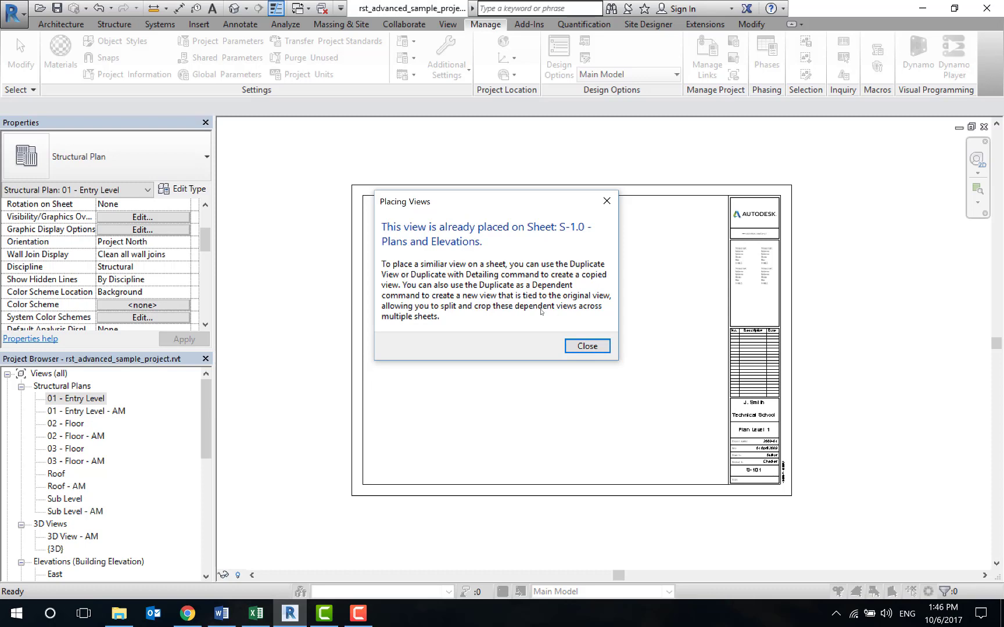
key("Return")
scroll(168, 501, "down", 3)
scroll(138, 481, "down", 2)
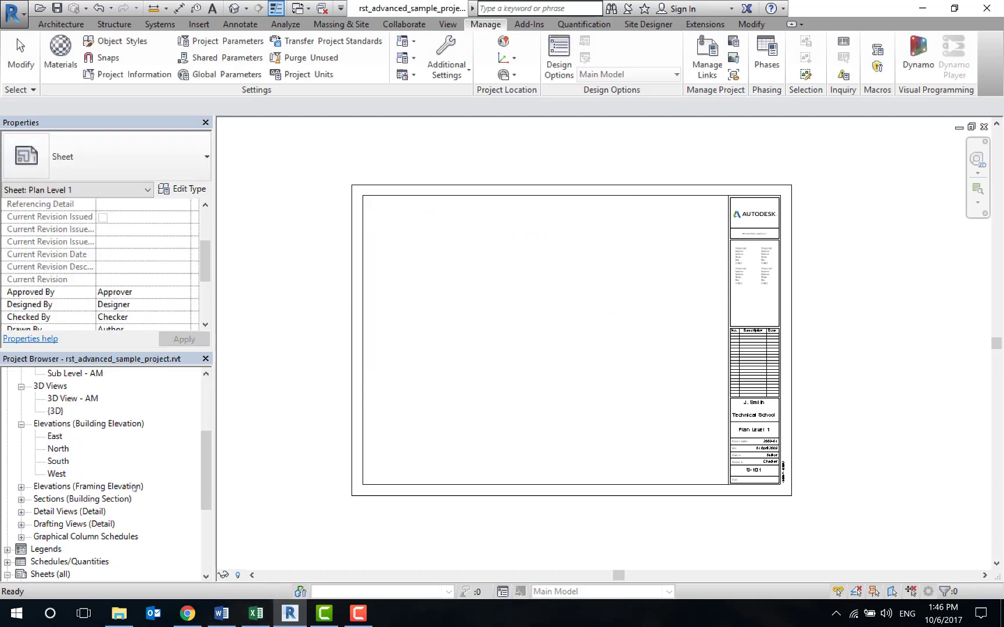
- Place the Reinf - Sketch section at S-101's top-left, after Main Stair proved already placed
left_click(20, 501)
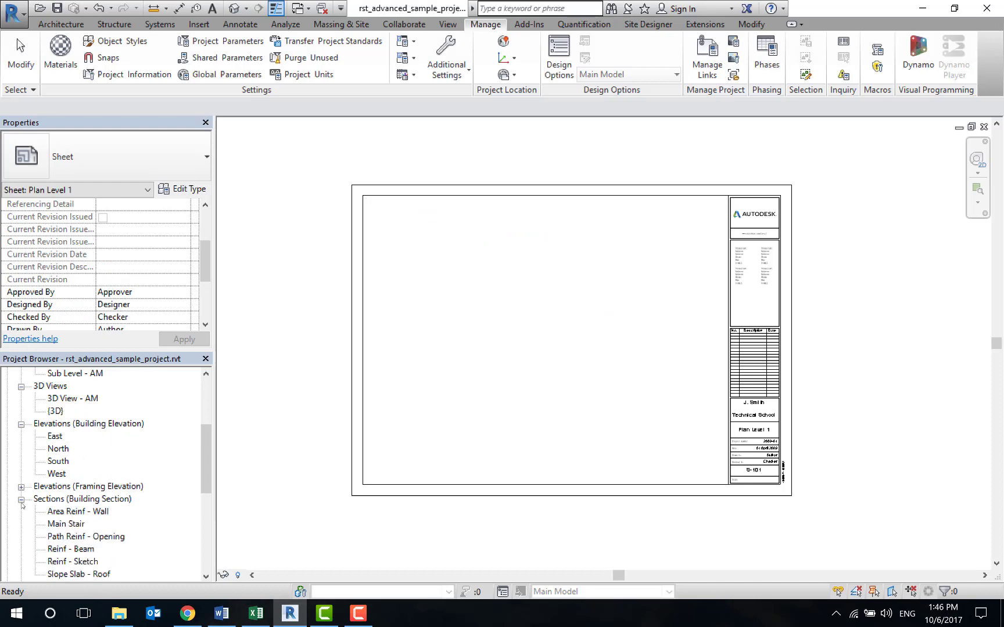
left_click_drag(70, 528, 477, 316)
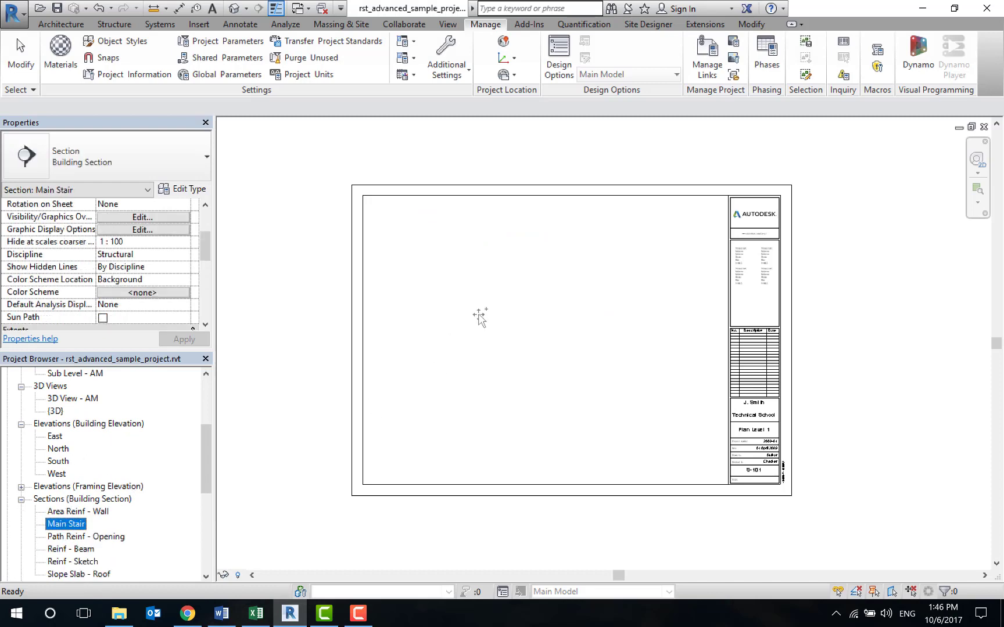
left_click(581, 346)
scroll(68, 511, "down", 2)
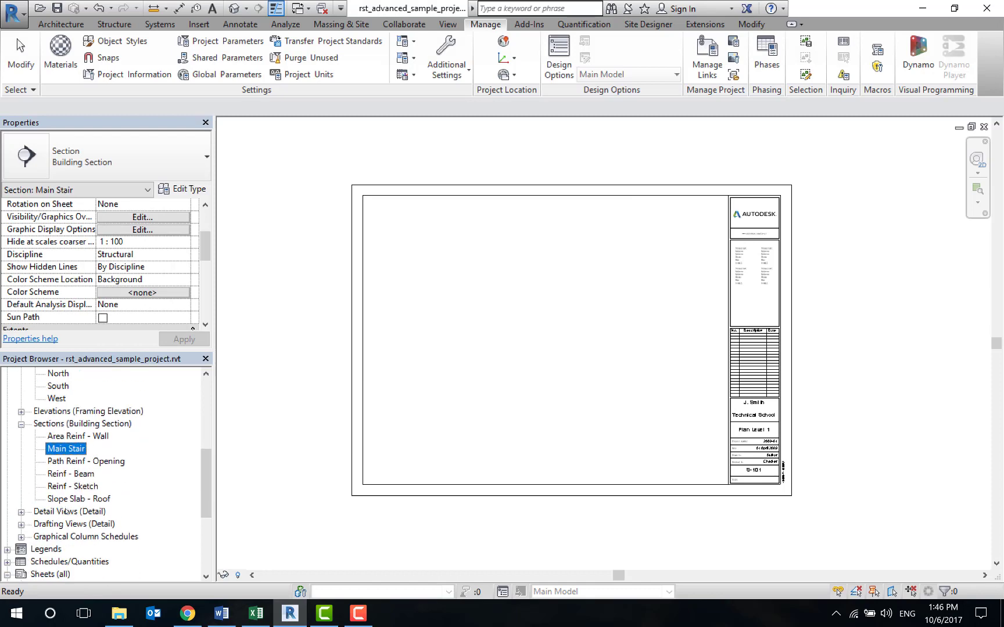
left_click_drag(73, 486, 429, 345)
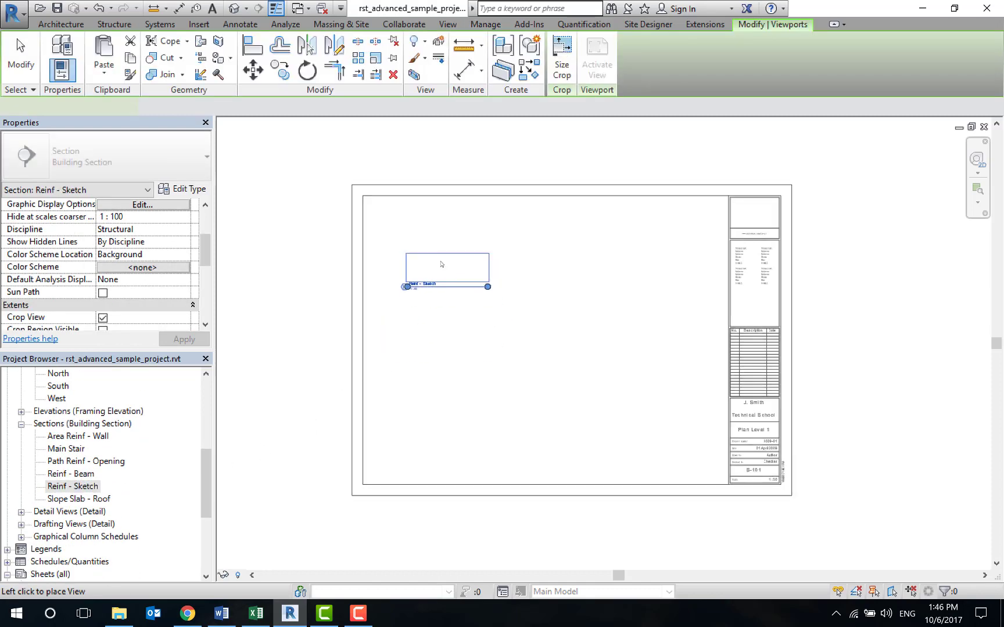
left_click(422, 232)
- Expand the framing elevations and select the Elevation 1 - a view
scroll(417, 207, "up", 3)
scroll(417, 208, "up", 3)
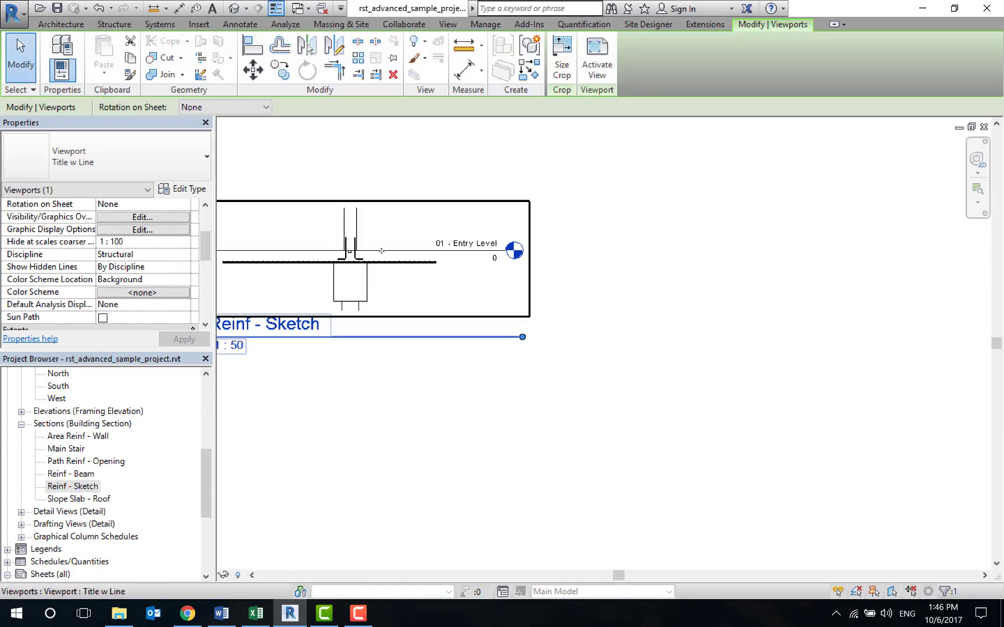
scroll(416, 208, "down", 2)
scroll(417, 208, "down", 1)
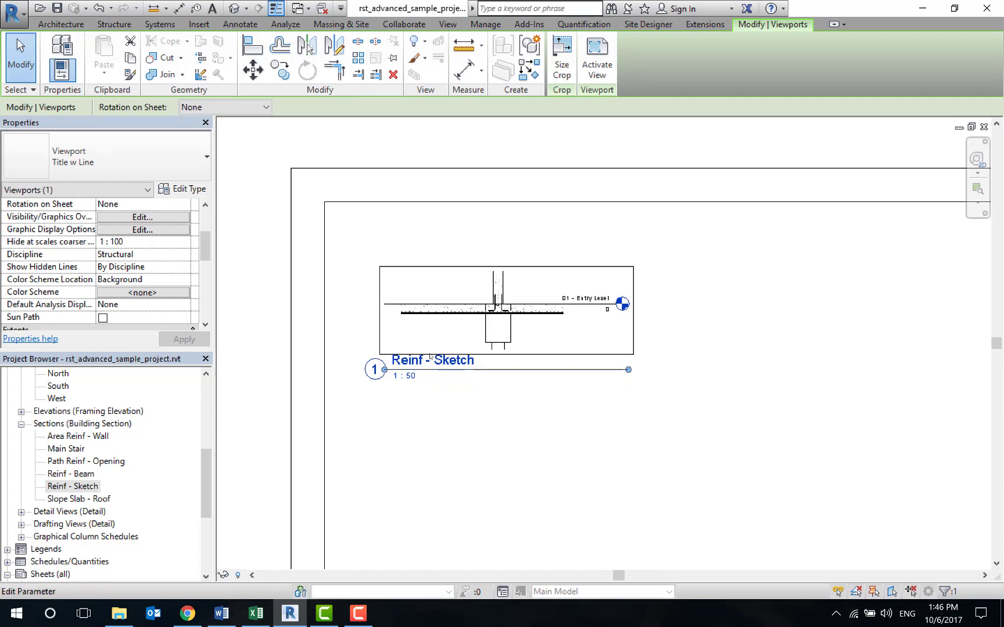
scroll(539, 316, "up", 2)
scroll(539, 317, "up", 1)
scroll(430, 366, "up", 3)
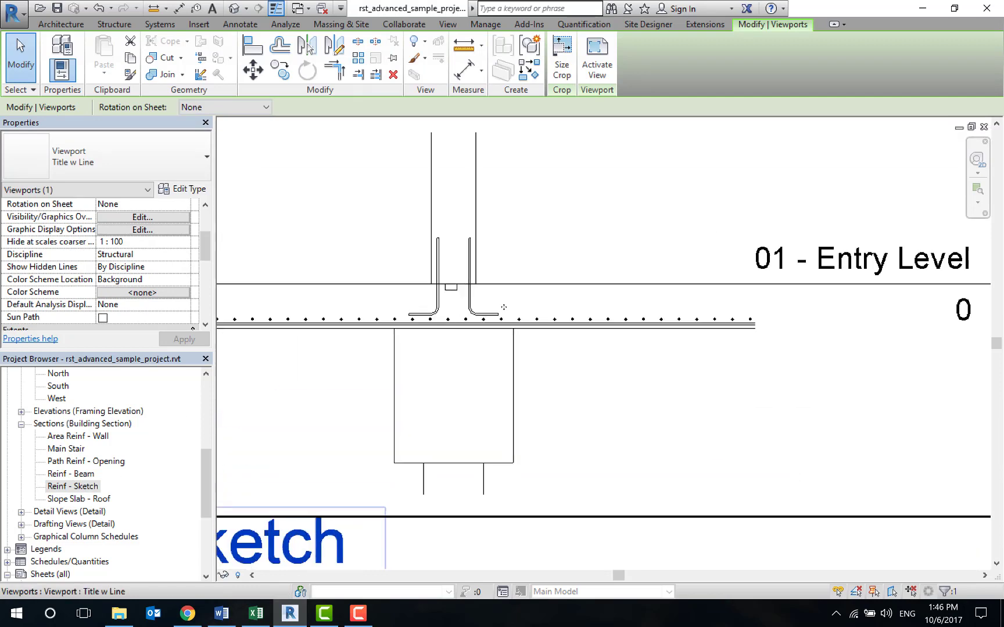
scroll(671, 339, "down", 3)
scroll(671, 340, "down", 1)
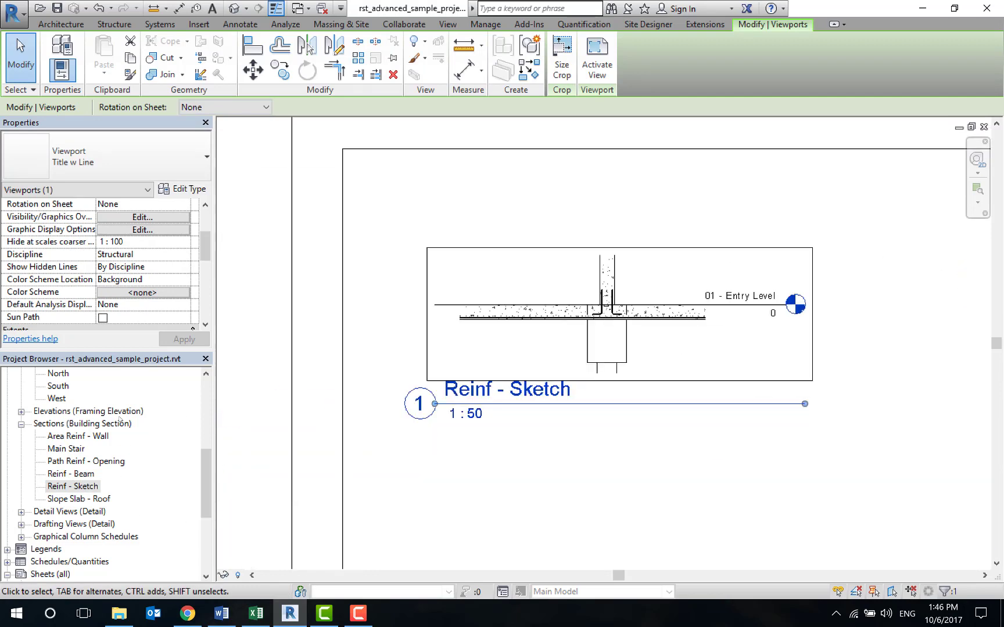
left_click(21, 413)
left_click(69, 425)
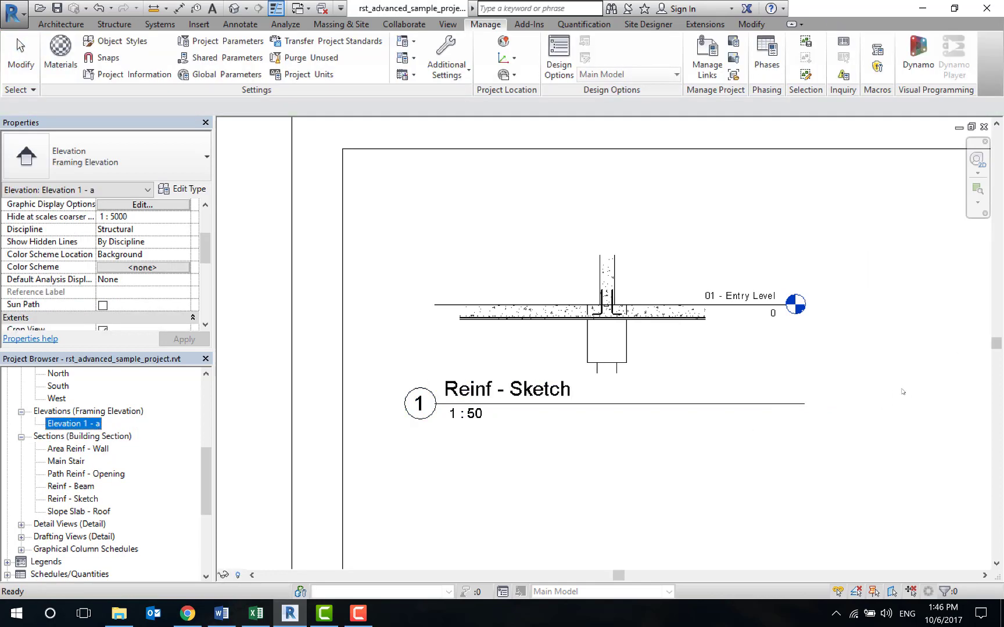
scroll(734, 446, "down", 2)
middle_click_drag(734, 446, 628, 409)
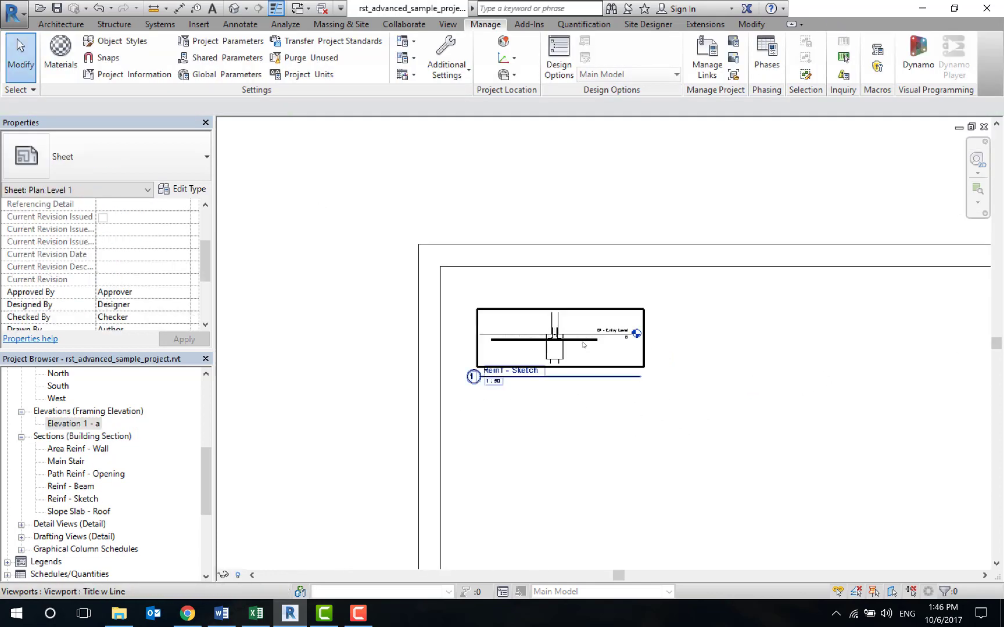
scroll(143, 454, "up", 2)
scroll(143, 455, "up", 2)
- Open the 01 - Entry Level structural plan and widen its properties panel
scroll(143, 455, "up", 2)
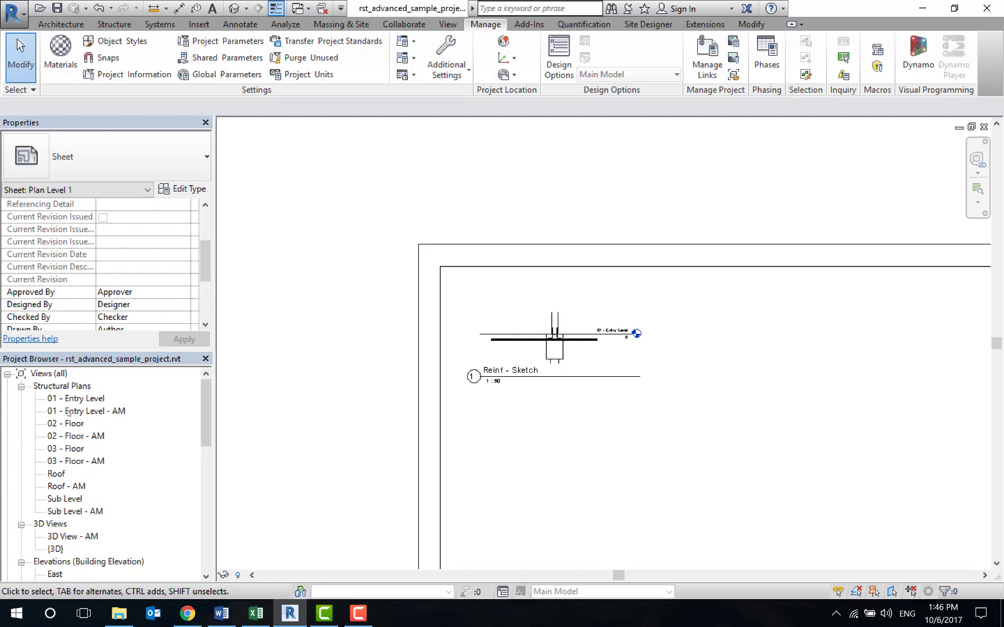
double_click(82, 401)
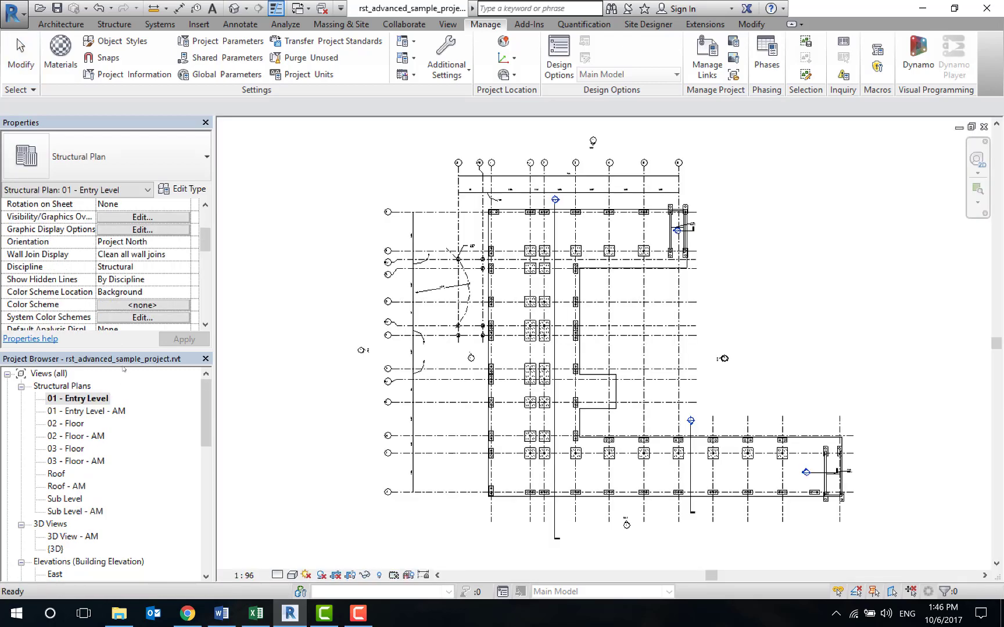
left_click(205, 358)
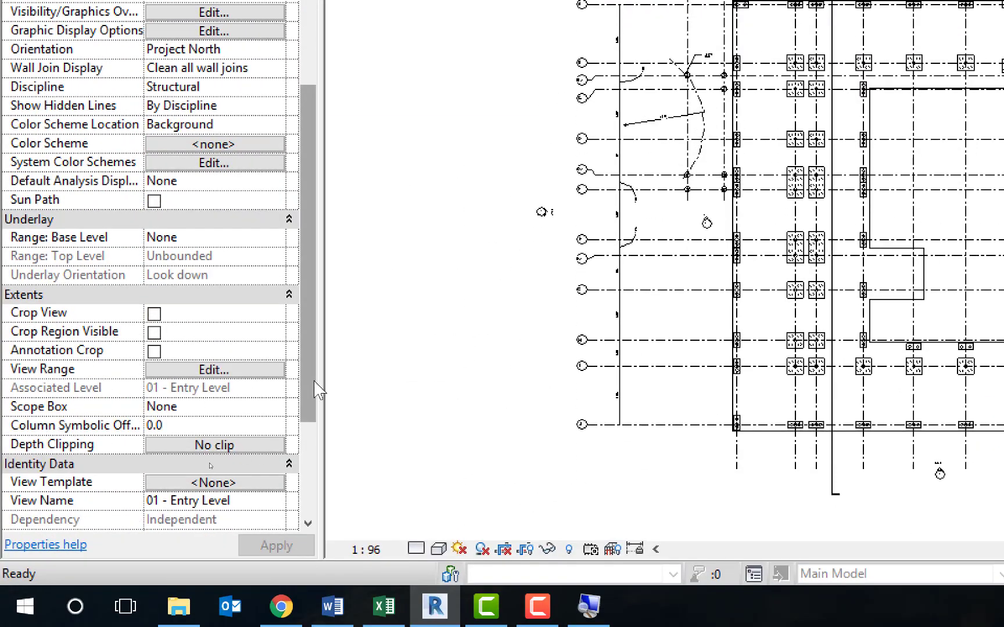
scroll(314, 392, "down", 3)
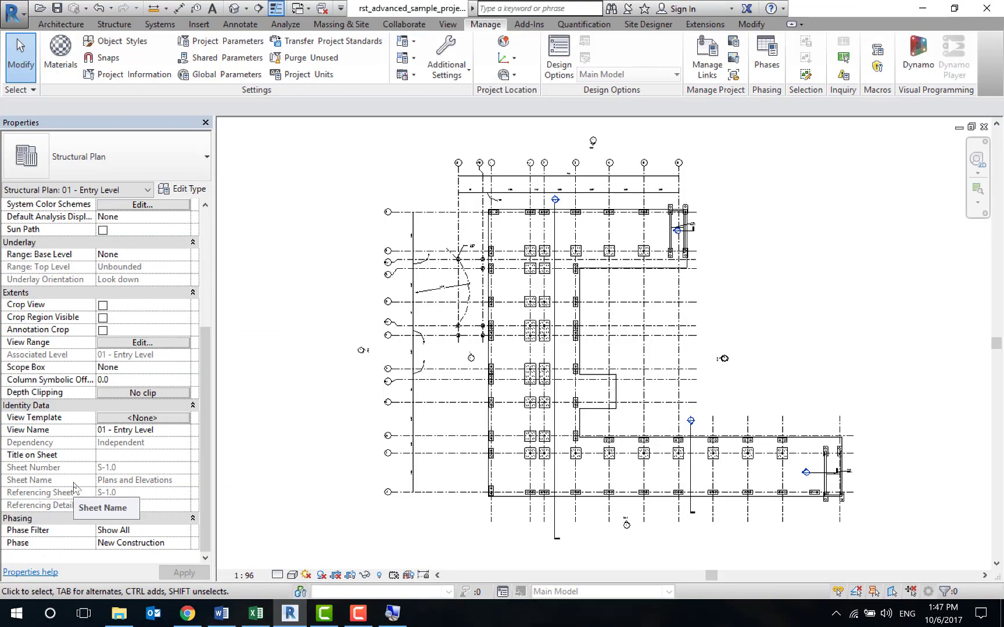
- Restore the Project Browser and open sheet S-1.0 holding the Entry Level plan
right_click(324, 307)
mouse_move(368, 489)
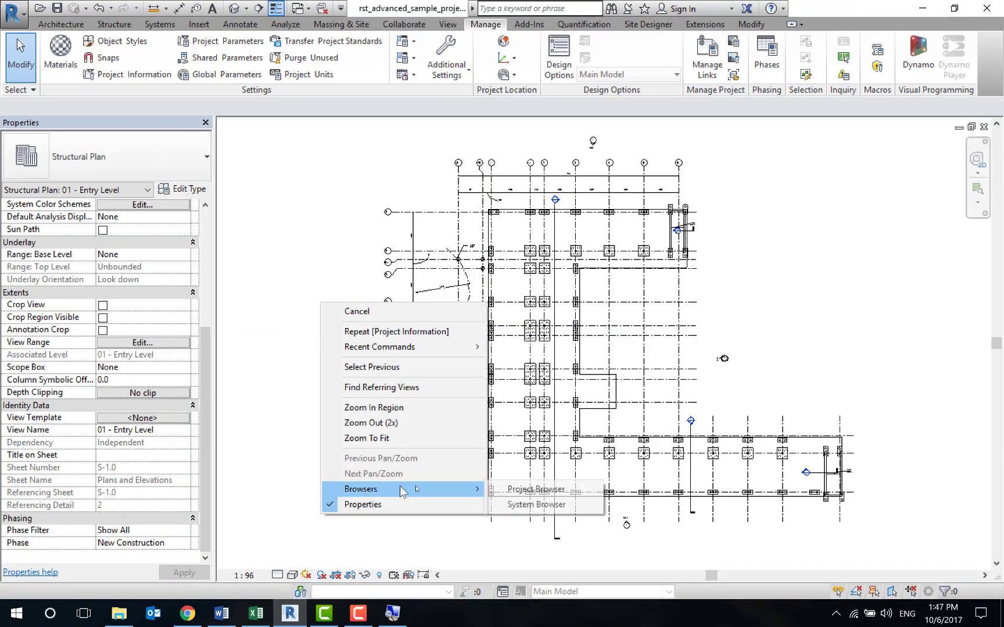
left_click(523, 489)
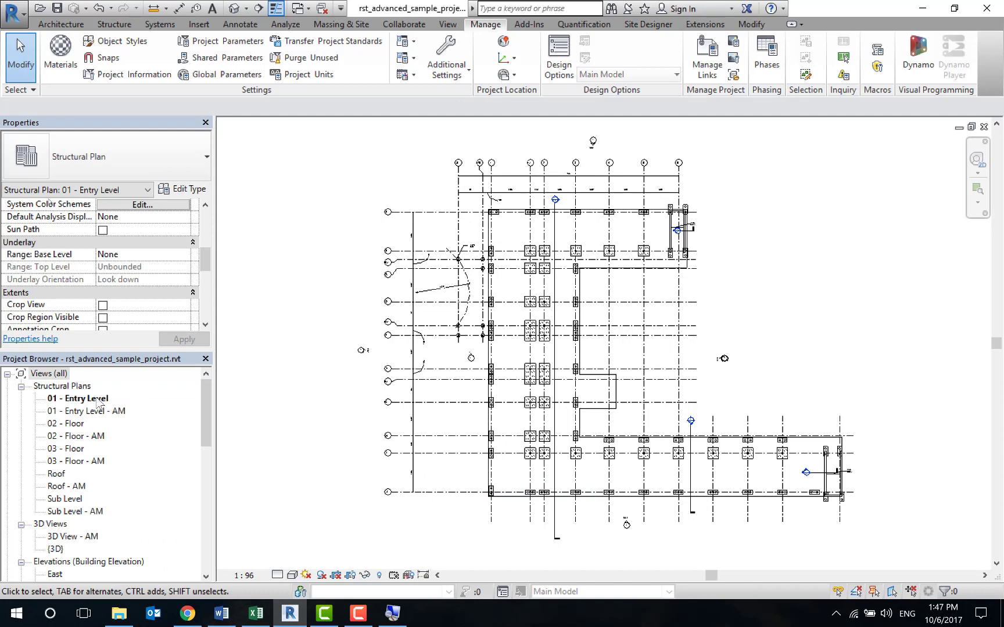
right_click(99, 401)
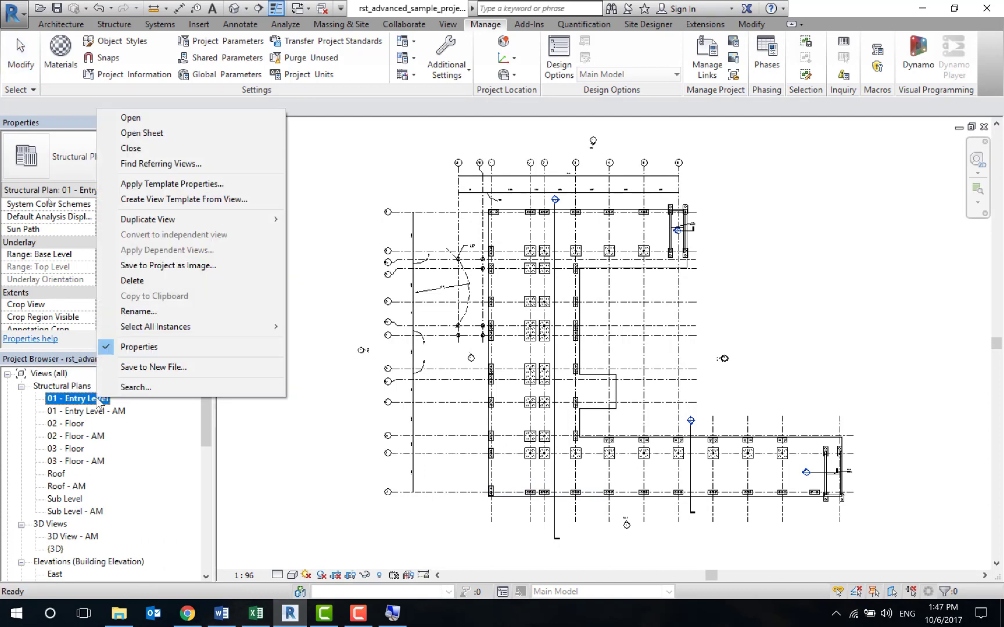
left_click(150, 134)
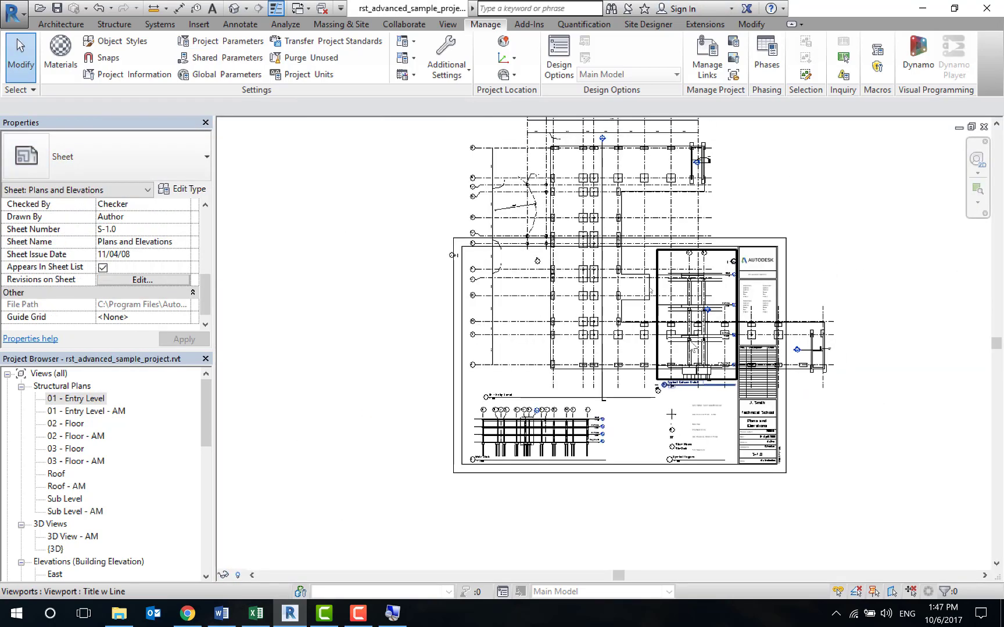
left_click(627, 300)
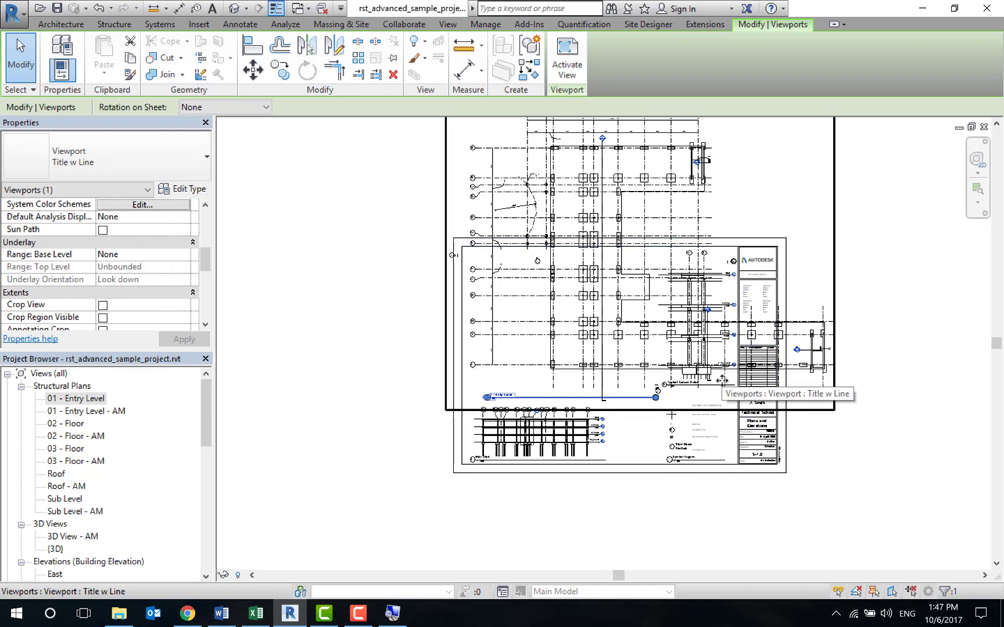
scroll(98, 517, "down", 2)
scroll(97, 517, "down", 4)
scroll(97, 517, "down", 3)
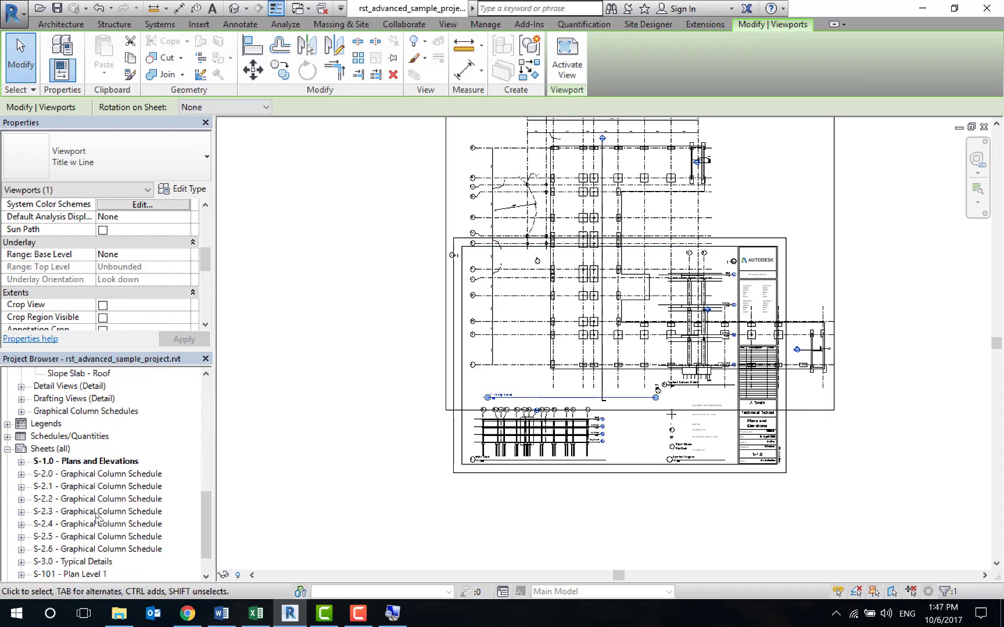
scroll(97, 517, "down", 1)
- Open S-101 - Plan Level 1 and select its Reinf - Sketch viewport
double_click(82, 537)
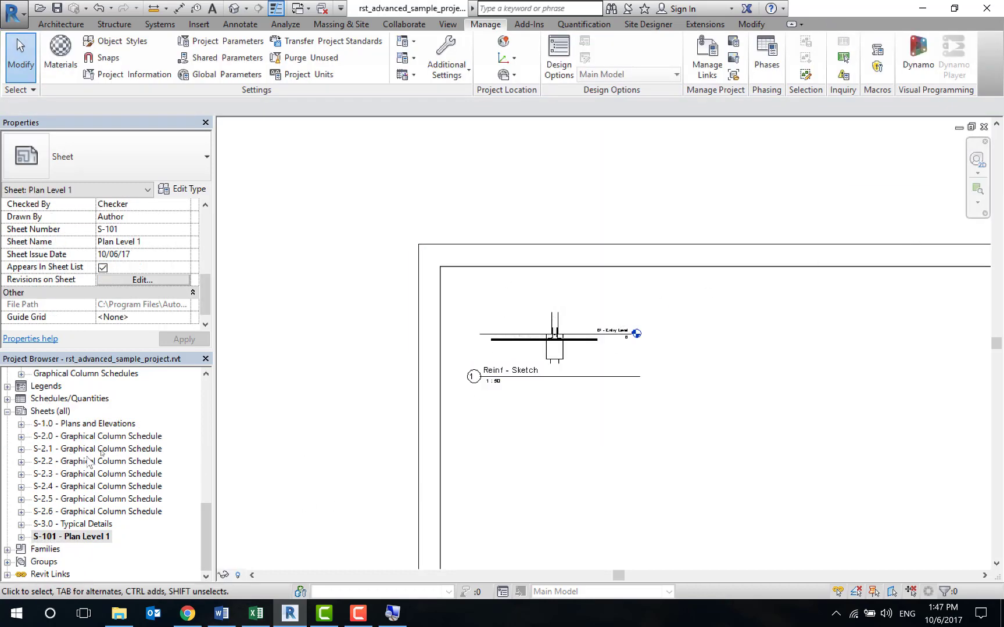
scroll(587, 392, "up", 2)
scroll(195, 479, "up", 1)
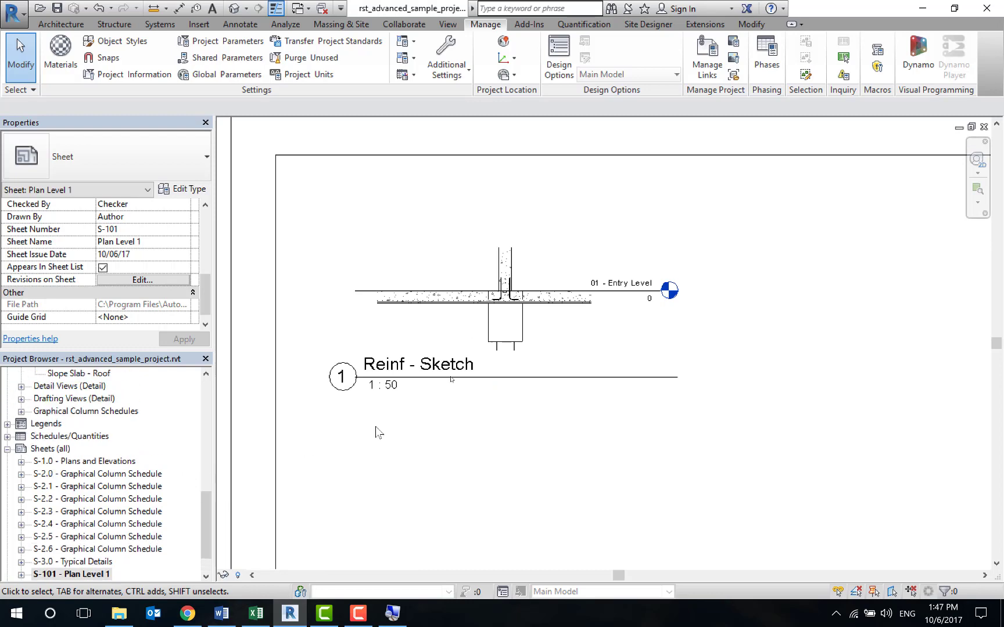
left_click(588, 313)
left_click(861, 358)
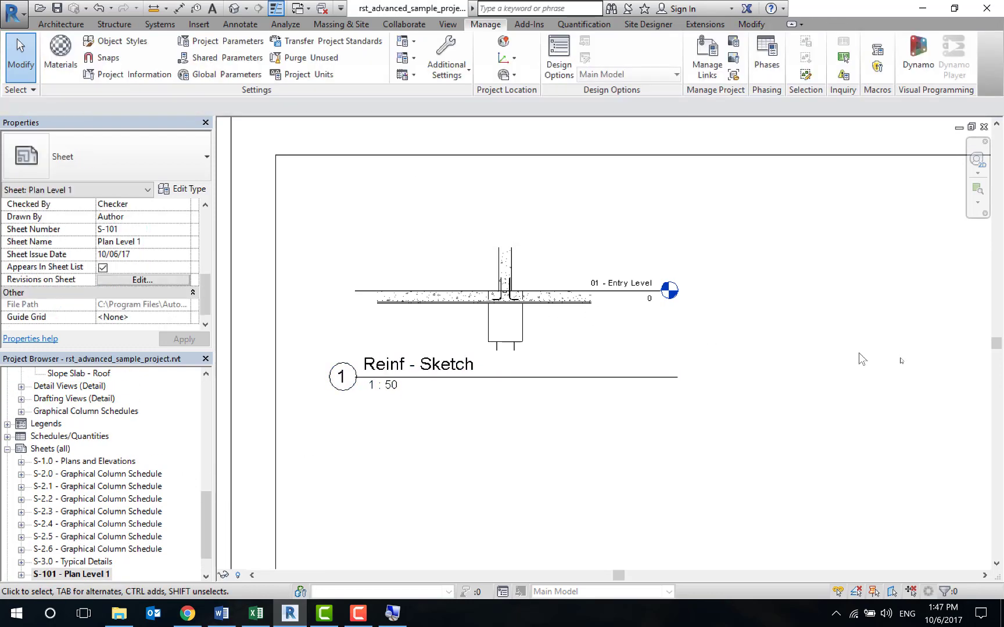
left_click(569, 311)
scroll(720, 317, "down", 2)
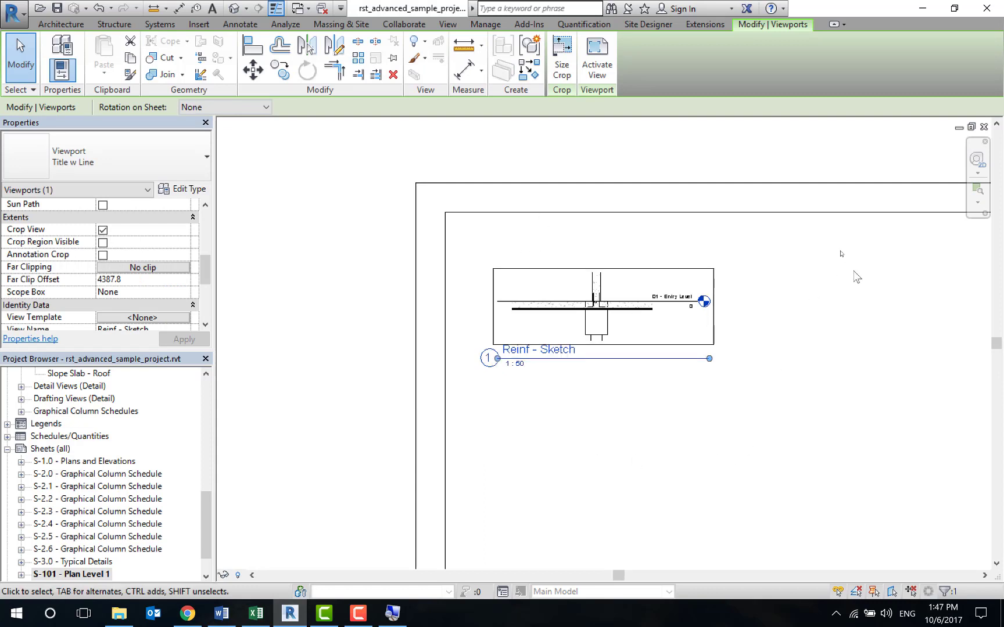
left_click(831, 292)
scroll(646, 317, "up", 2)
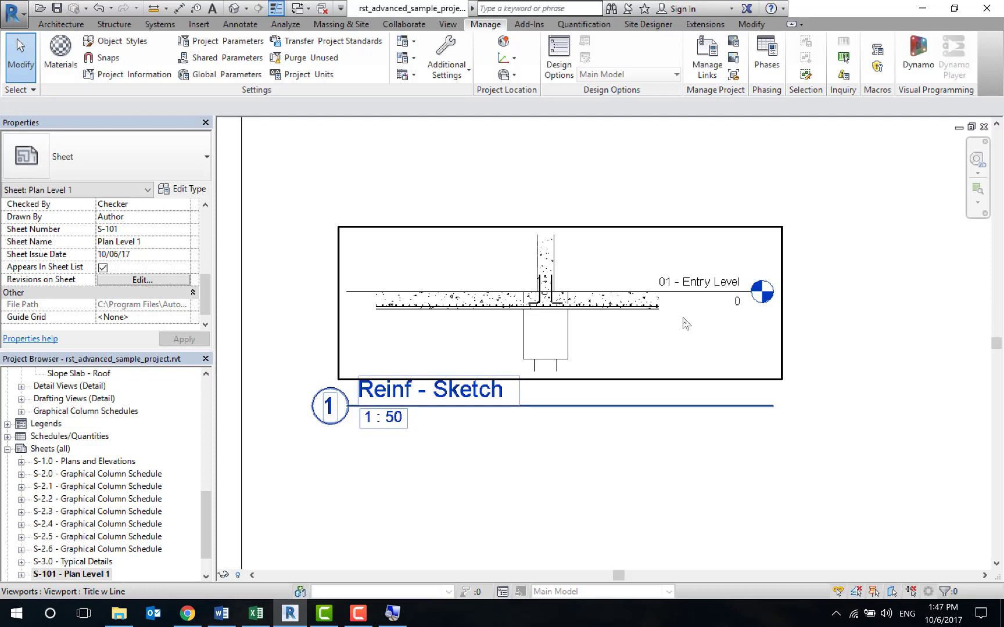
left_click(684, 319)
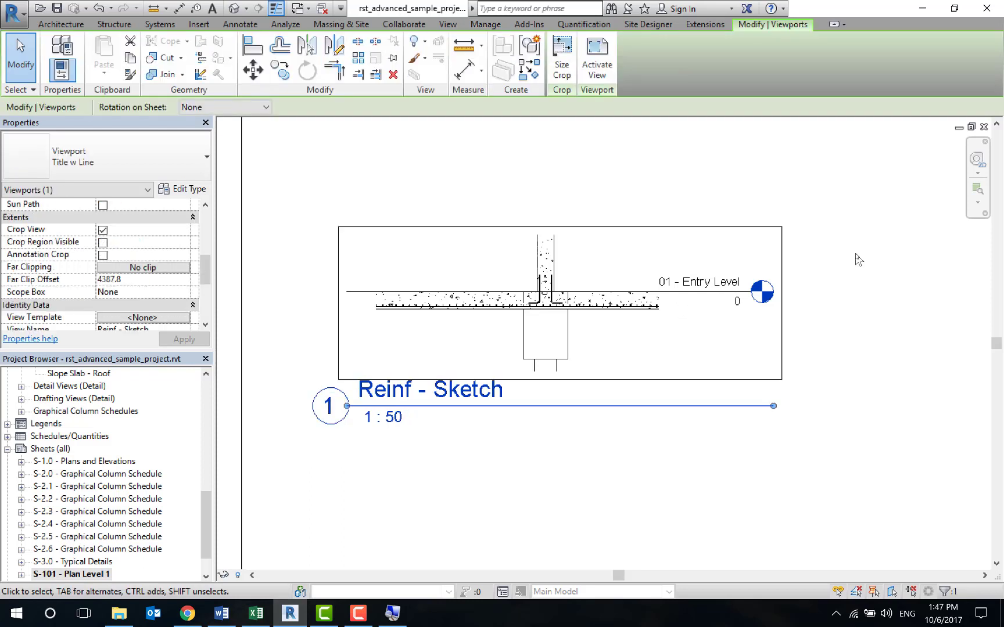
- Activate the Reinf - Sketch viewport and pan to reveal the sheet border
right_click(753, 253)
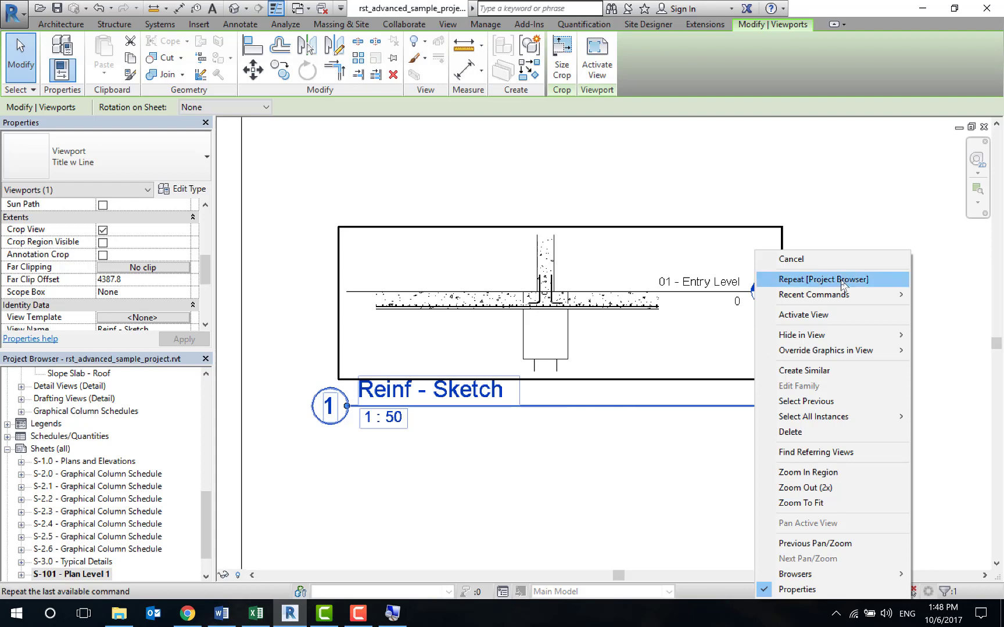
left_click(848, 319)
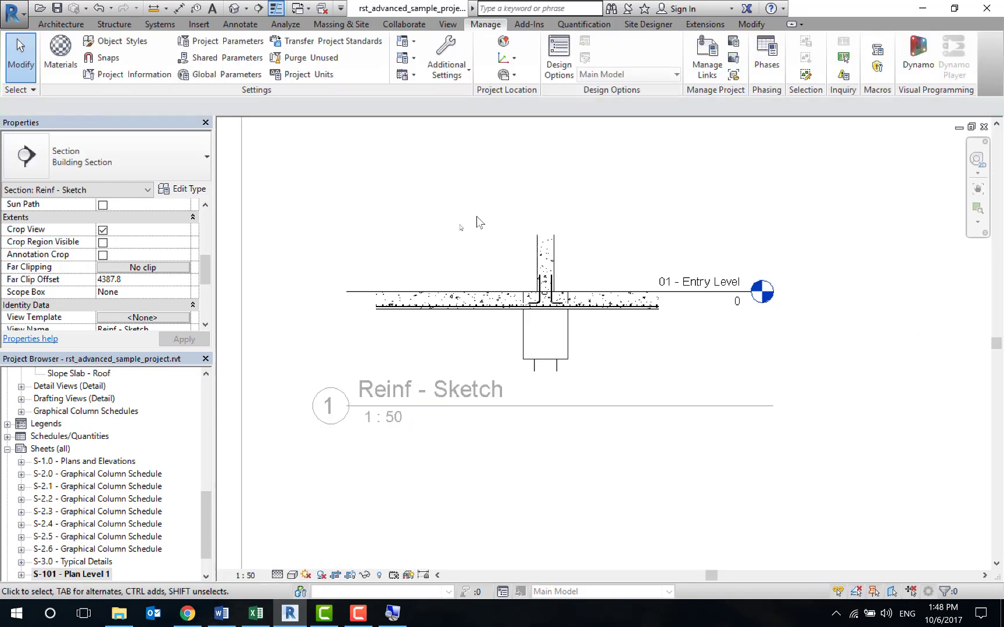
scroll(637, 395, "down", 3)
middle_click_drag(852, 347, 629, 281)
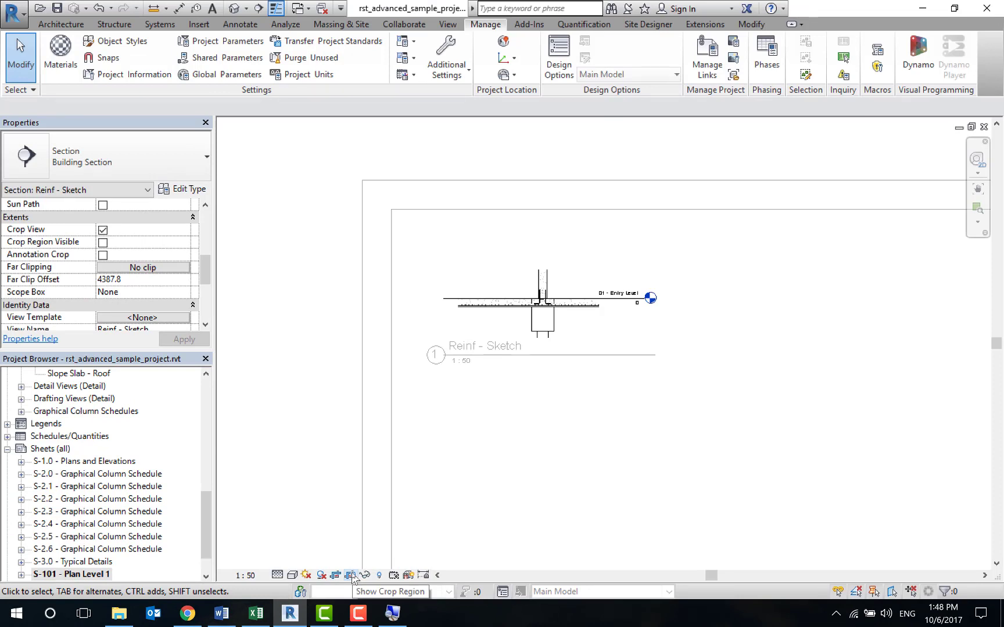
- Show the crop region, narrow it around the wall-slab joint, then hide it
left_click(351, 575)
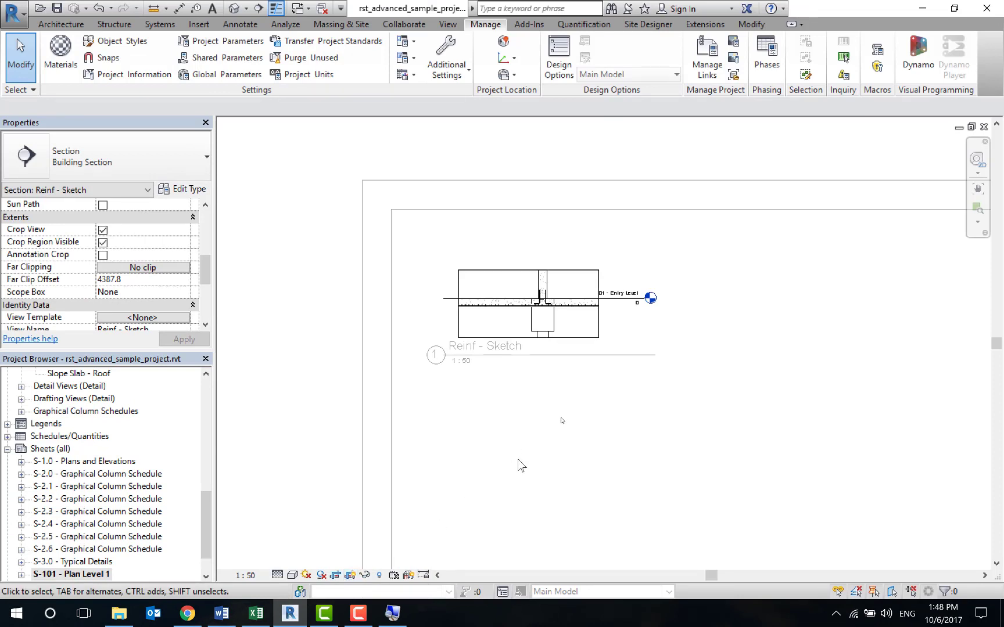
scroll(601, 300, "up", 3)
scroll(602, 299, "up", 1)
left_click(597, 344)
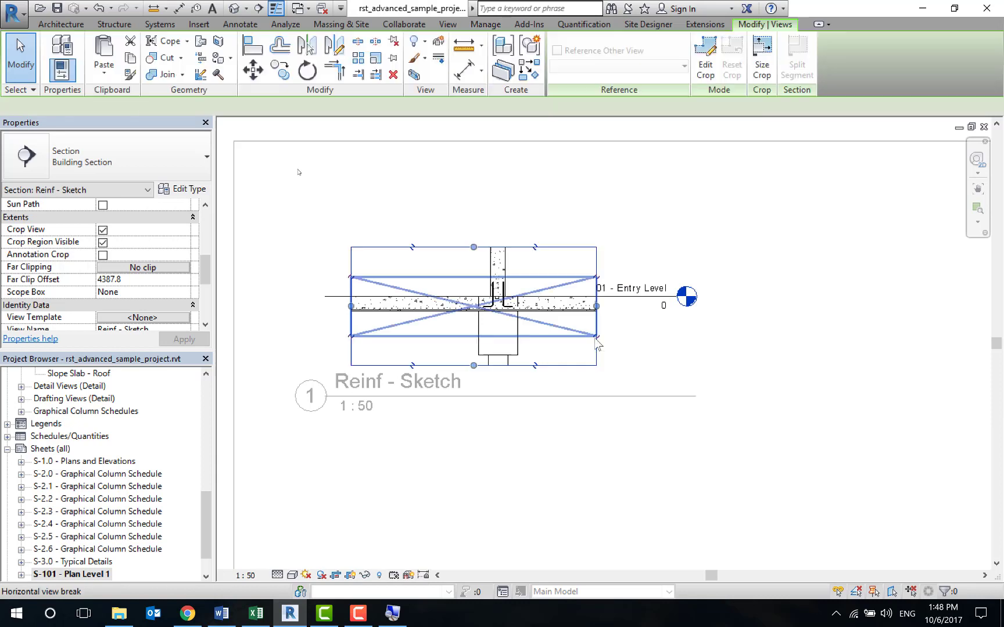
left_click_drag(407, 305, 546, 305)
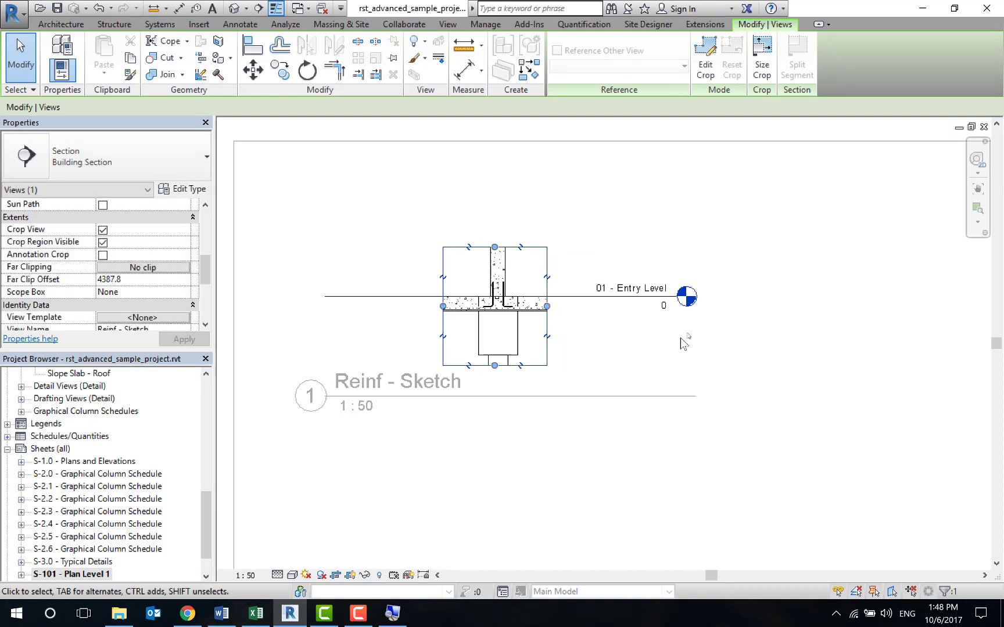
scroll(524, 291, "up", 2)
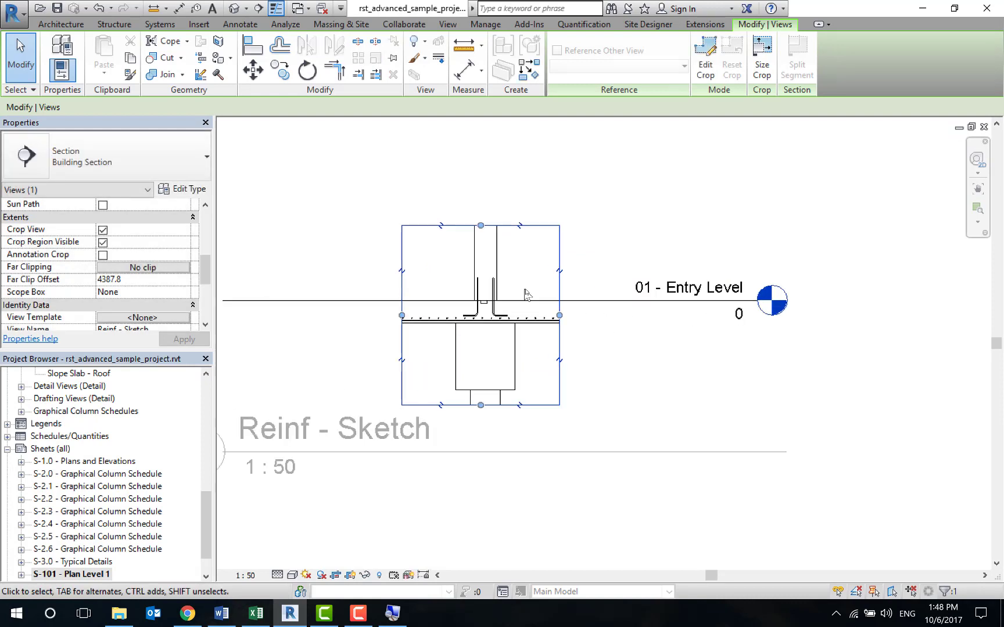
scroll(525, 290, "up", 2)
scroll(485, 372, "down", 1)
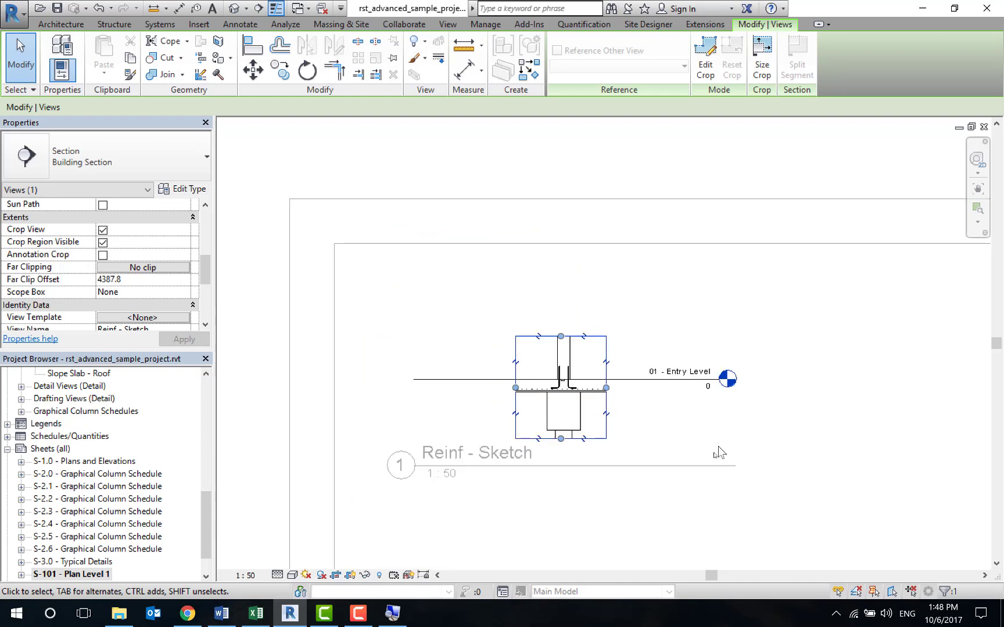
scroll(485, 372, "down", 1)
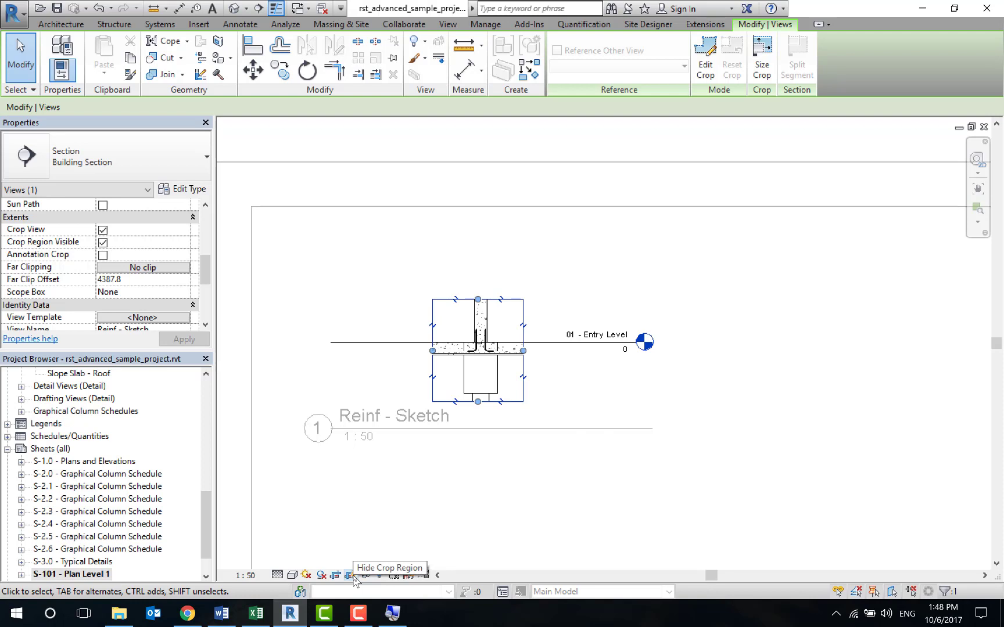
left_click(350, 576)
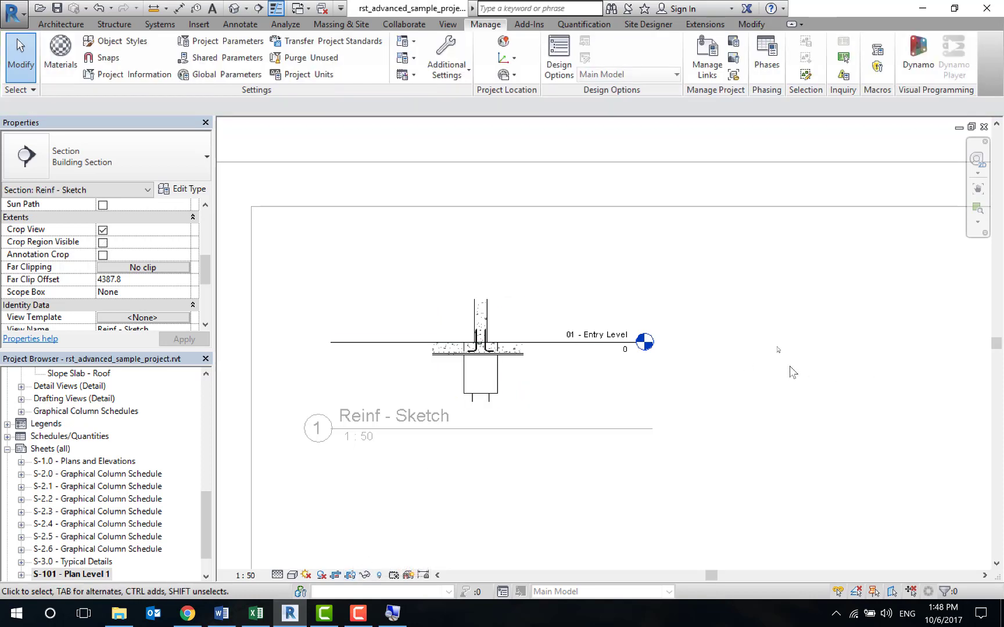
- Deactivate and re-enter the Reinf - Sketch view, showing its crop region, then return to the sheet
right_click(655, 255)
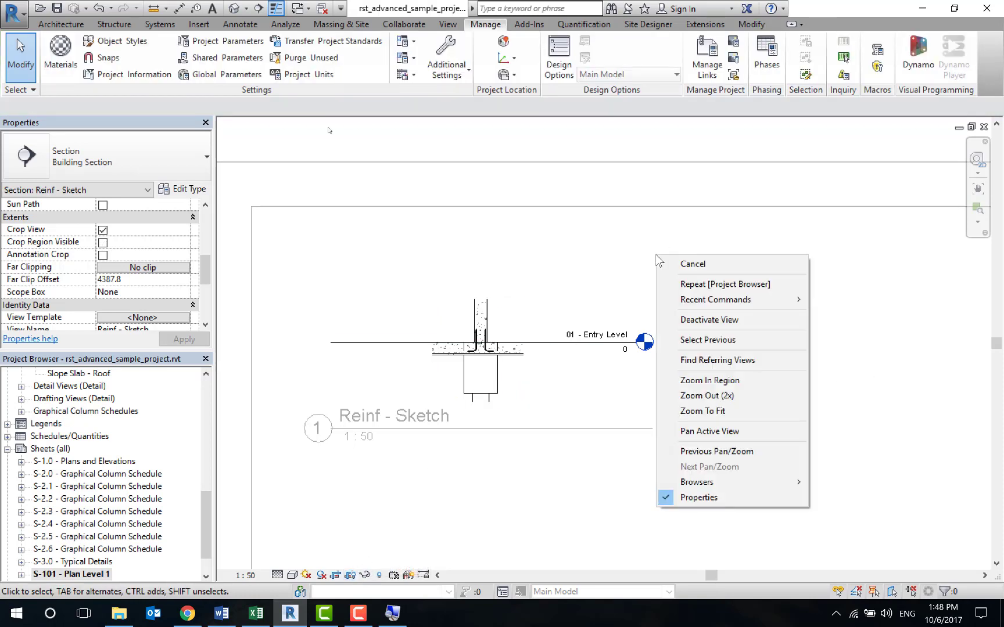
left_click(700, 320)
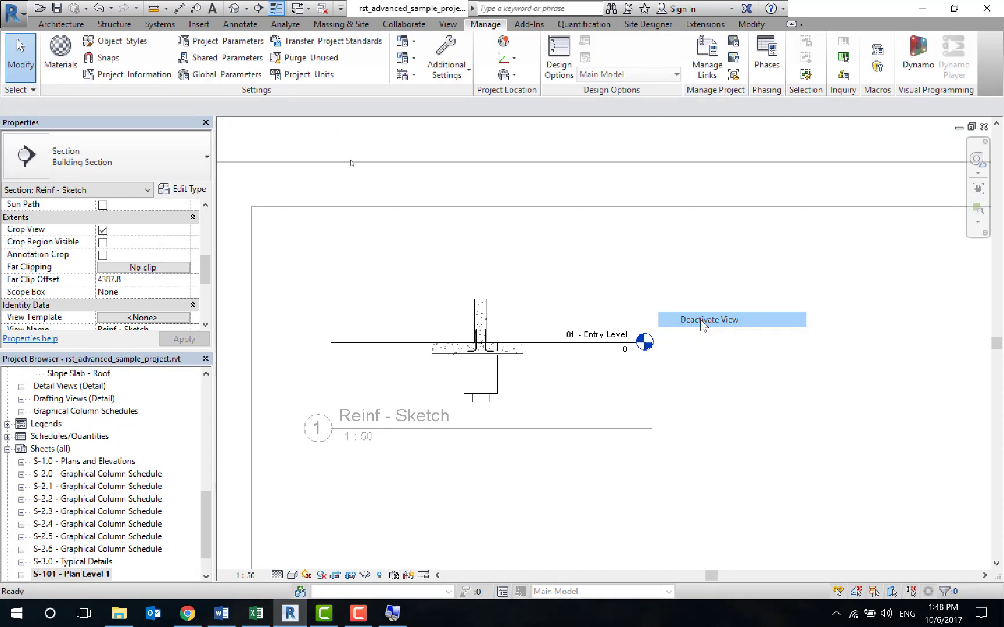
double_click(517, 363)
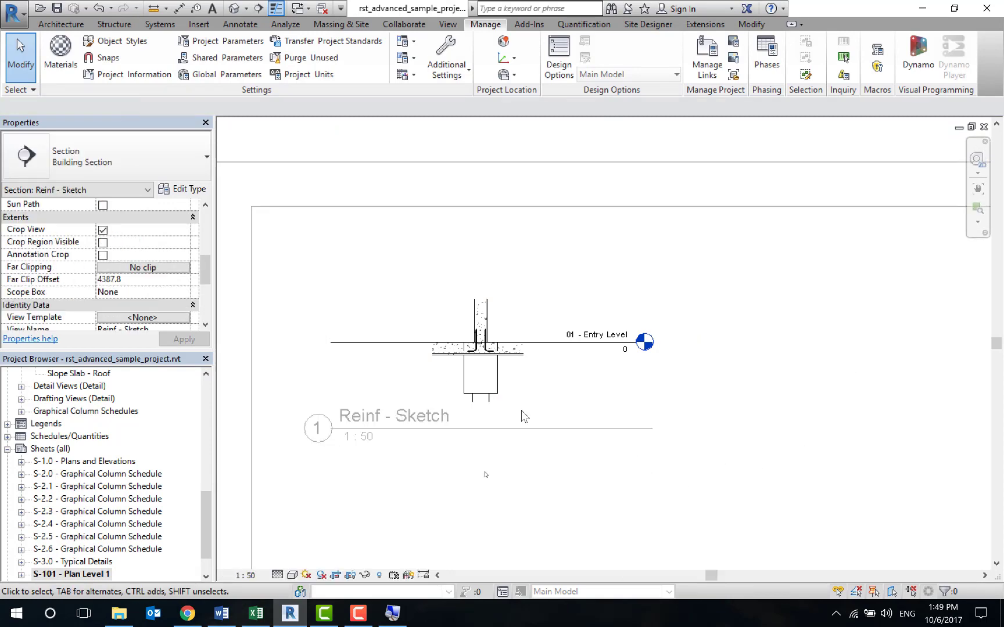
left_click(350, 576)
right_click(690, 254)
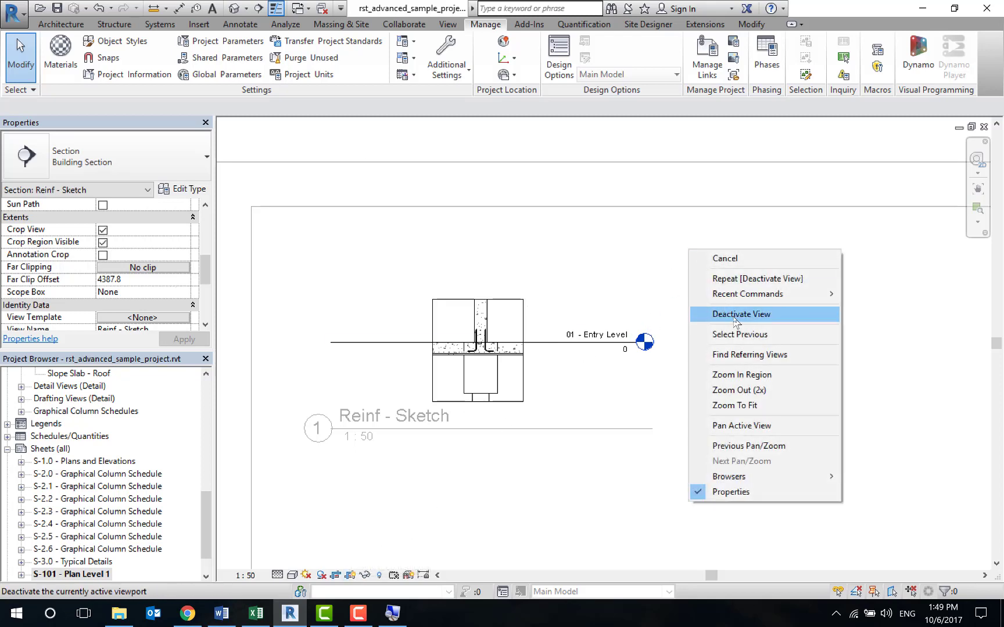
left_click(721, 317)
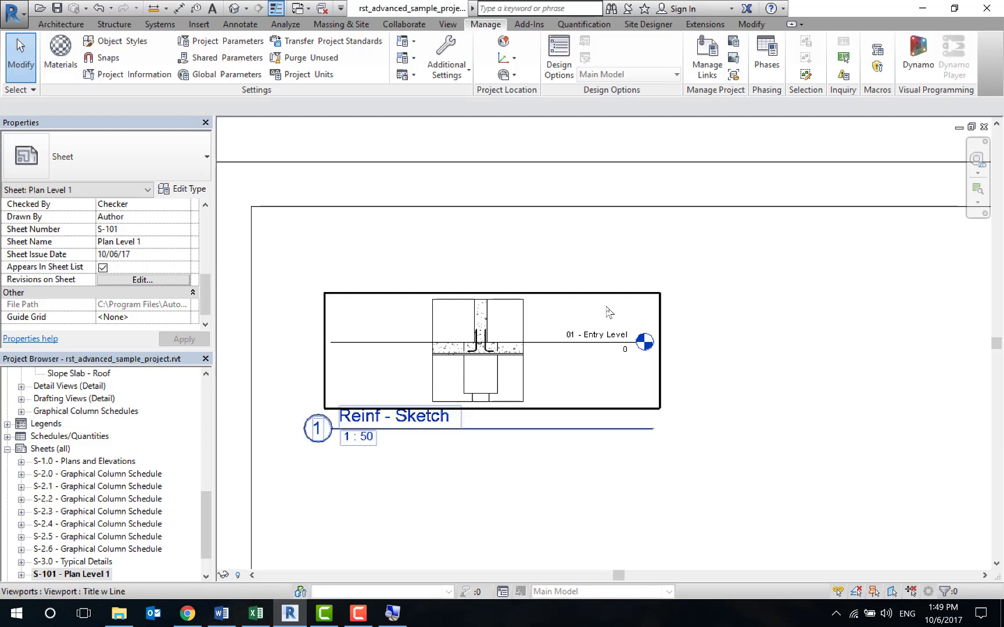
- Reactivate the viewport, hide the crop region, and switch to Do Not Crop View
left_click(607, 348)
right_click(607, 349)
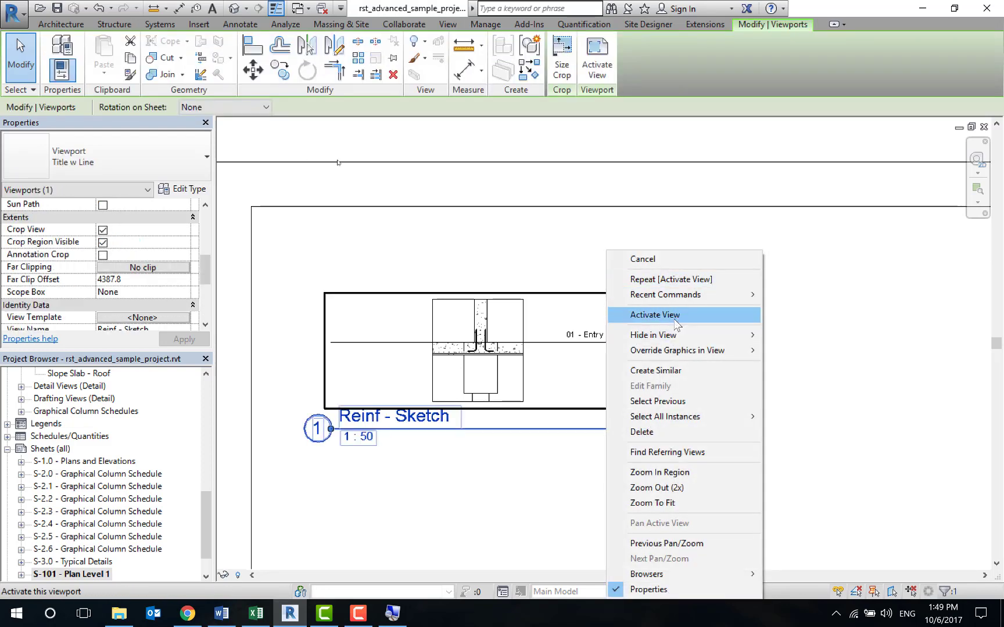
left_click(654, 314)
left_click(522, 372)
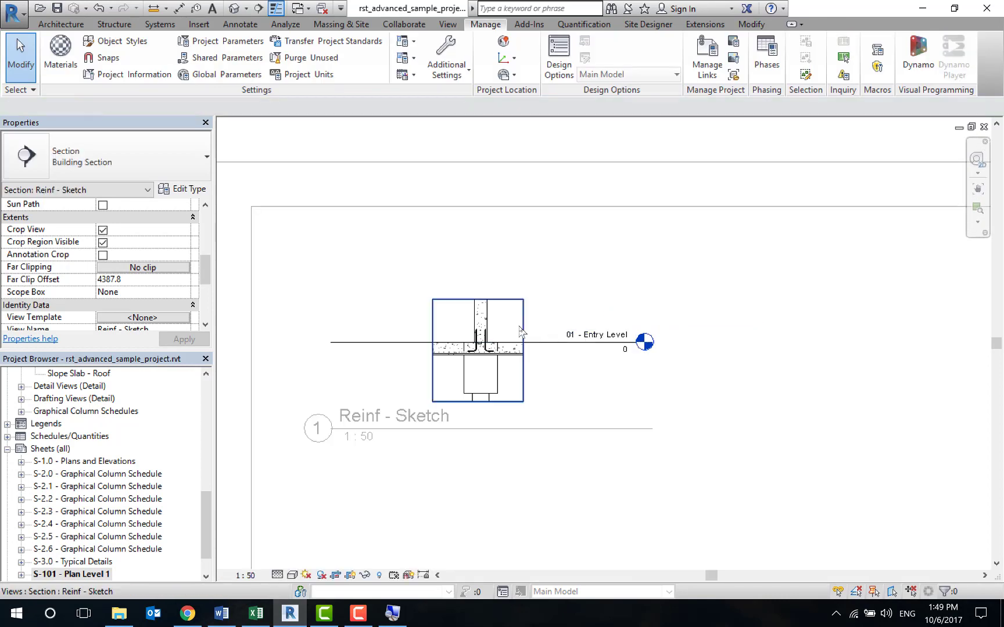
left_click(351, 575)
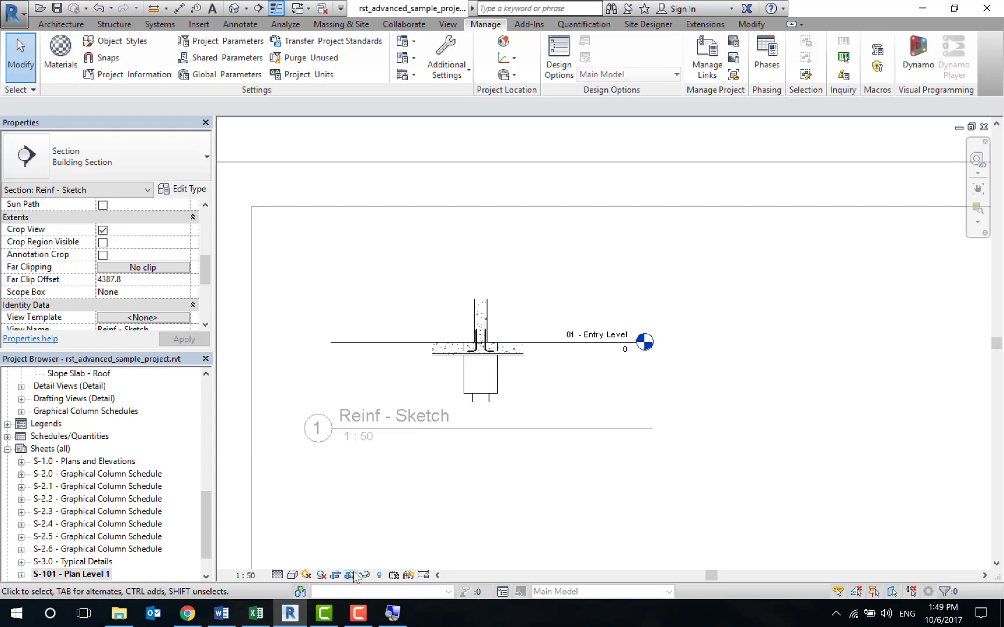
left_click(336, 575)
scroll(628, 315, "down", 5)
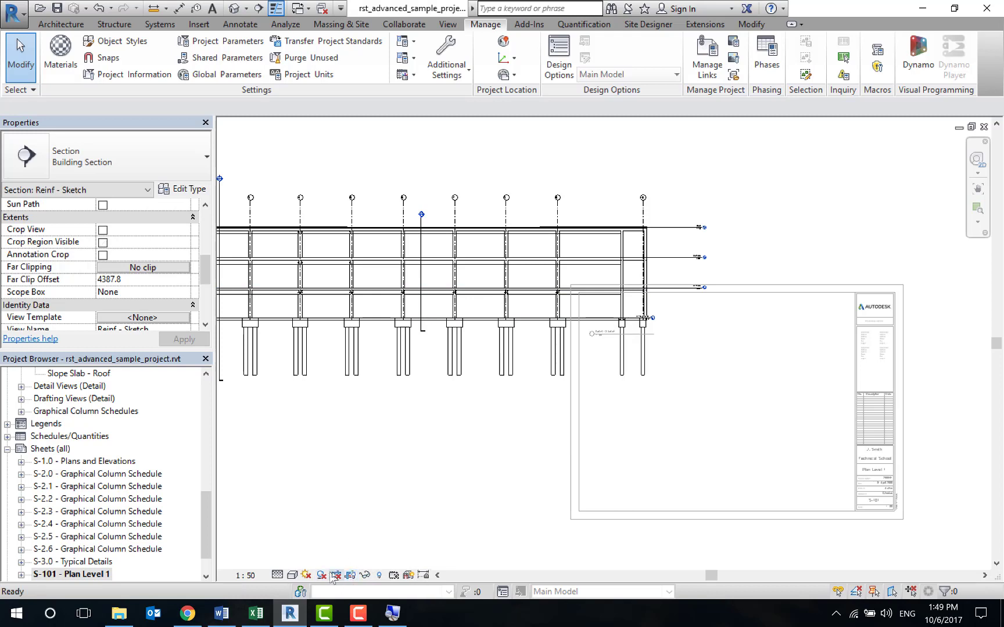
- Turn Crop View back on for Reinf - Sketch and deactivate it to S-101
left_click(351, 575)
scroll(652, 312, "up", 2)
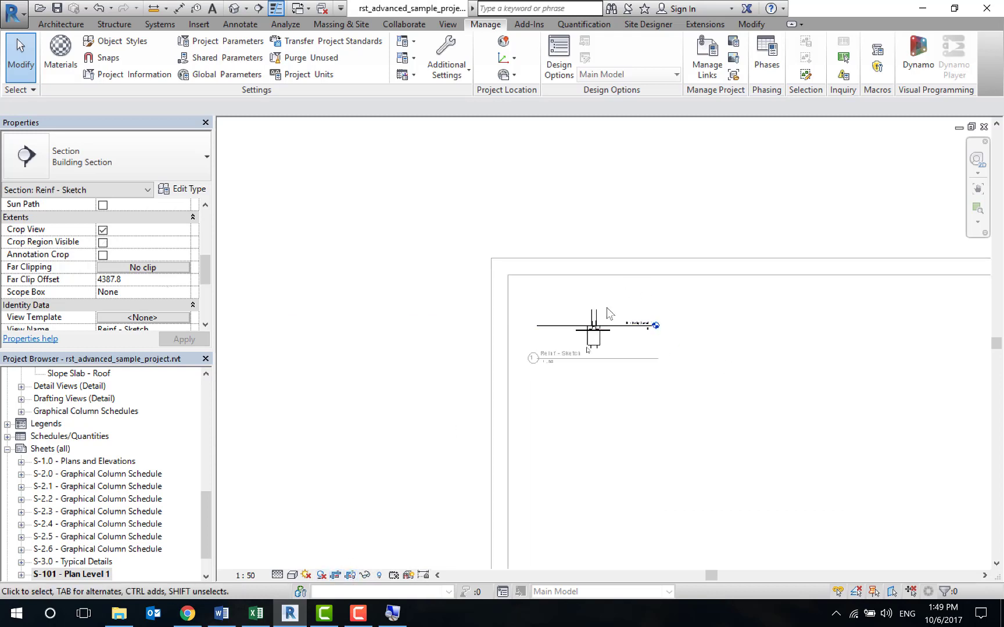
scroll(634, 330, "up", 3)
right_click(783, 249)
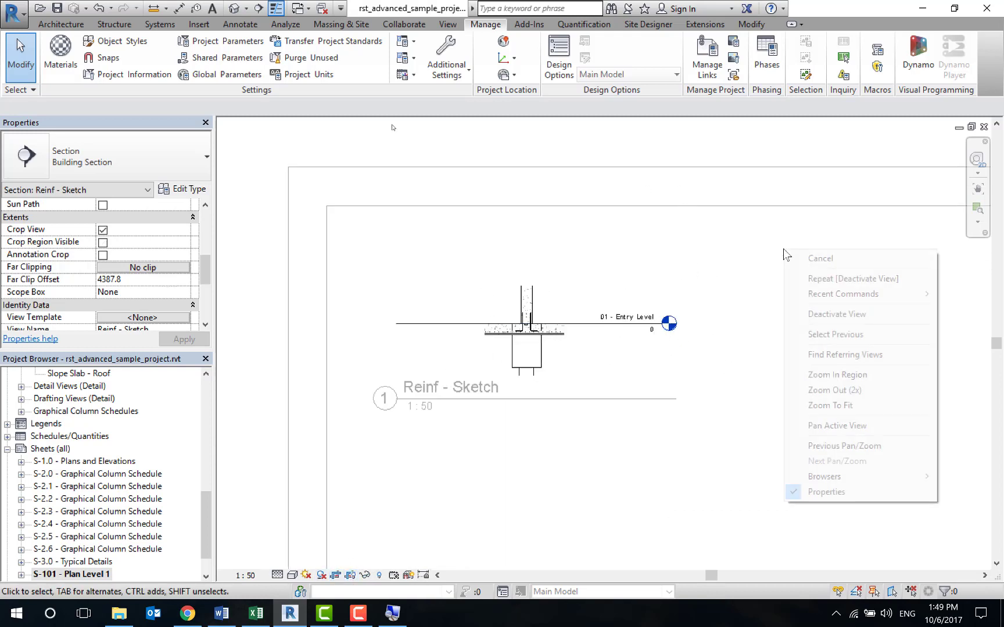
left_click(890, 323)
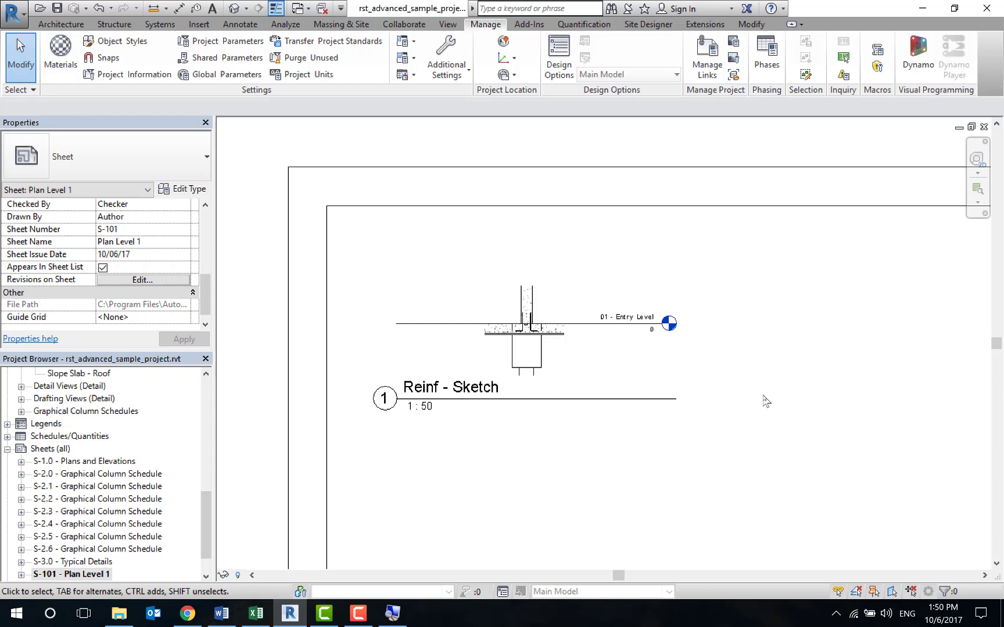
left_click(352, 615)
left_click(829, 543)
left_click(592, 322)
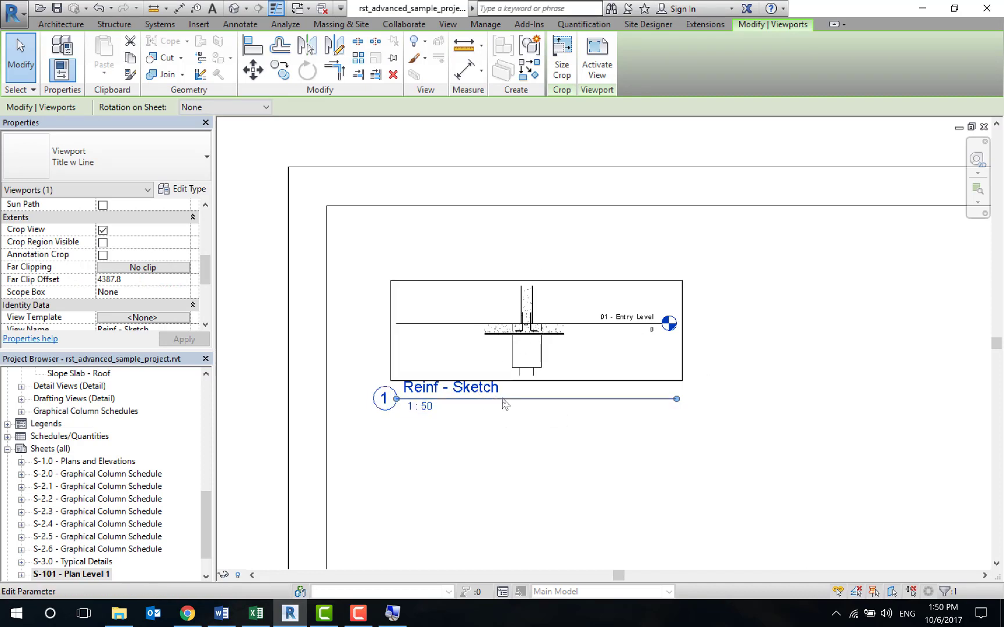
left_click(122, 165)
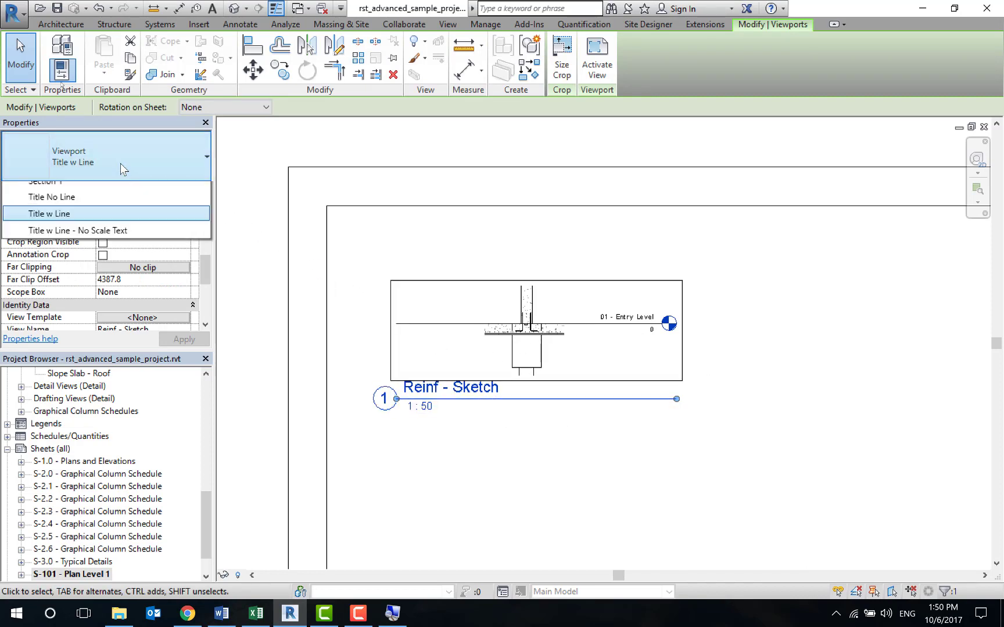
left_click(47, 224)
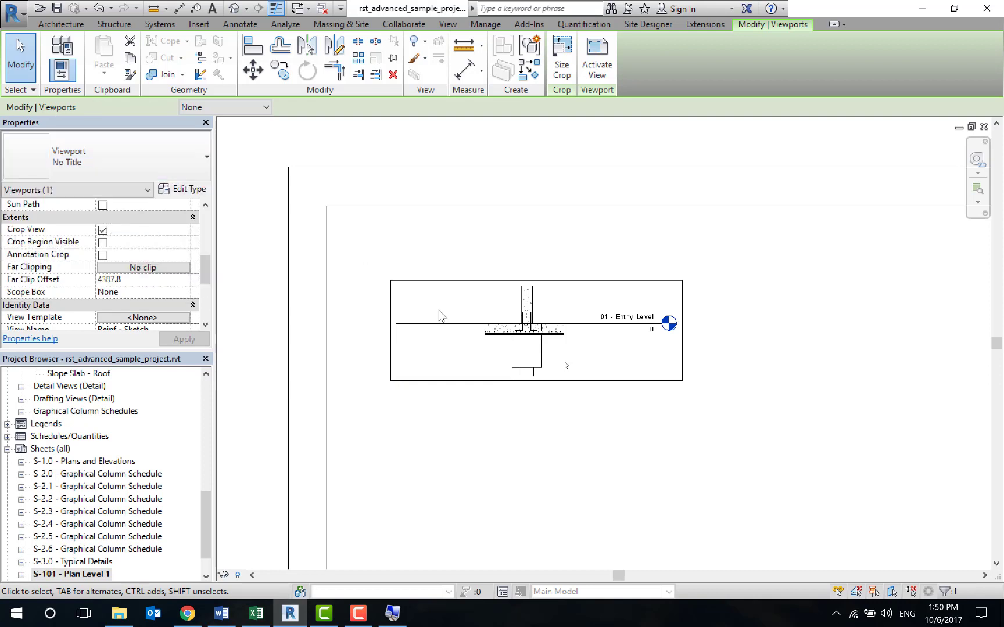
left_click(154, 172)
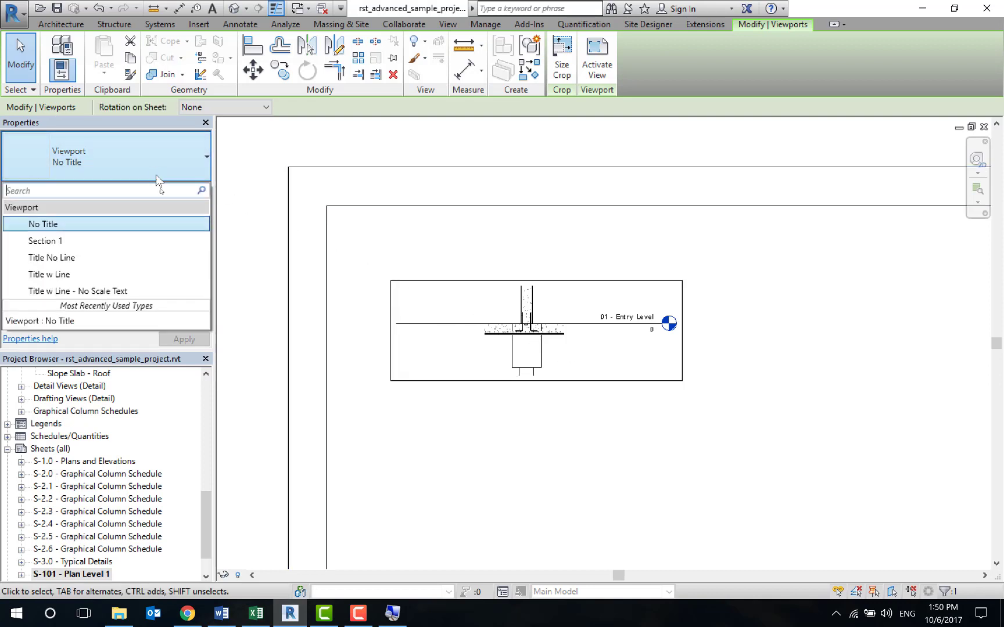
left_click(169, 243)
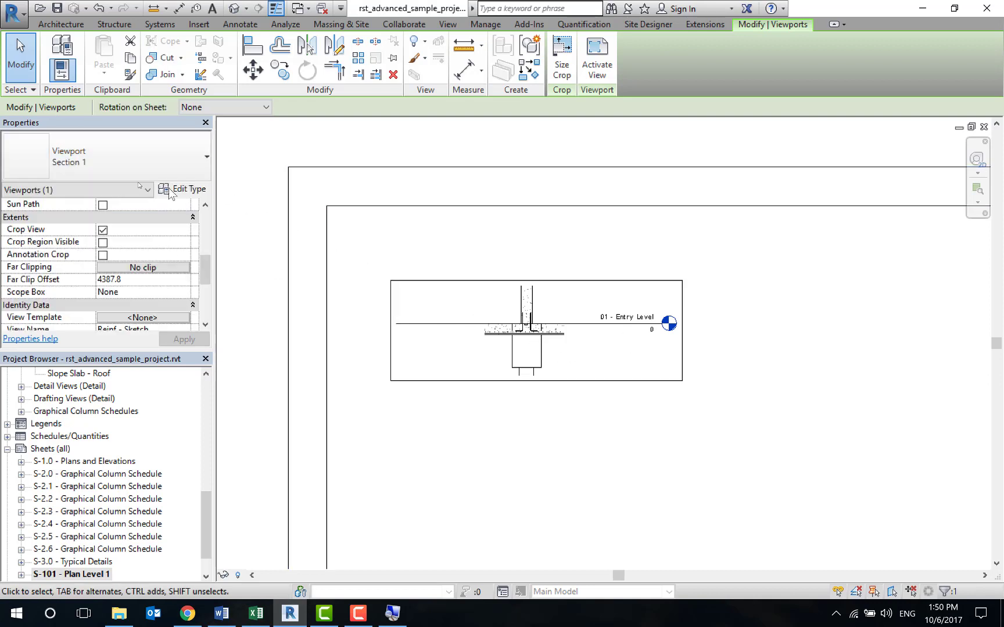
left_click(83, 167)
left_click(49, 257)
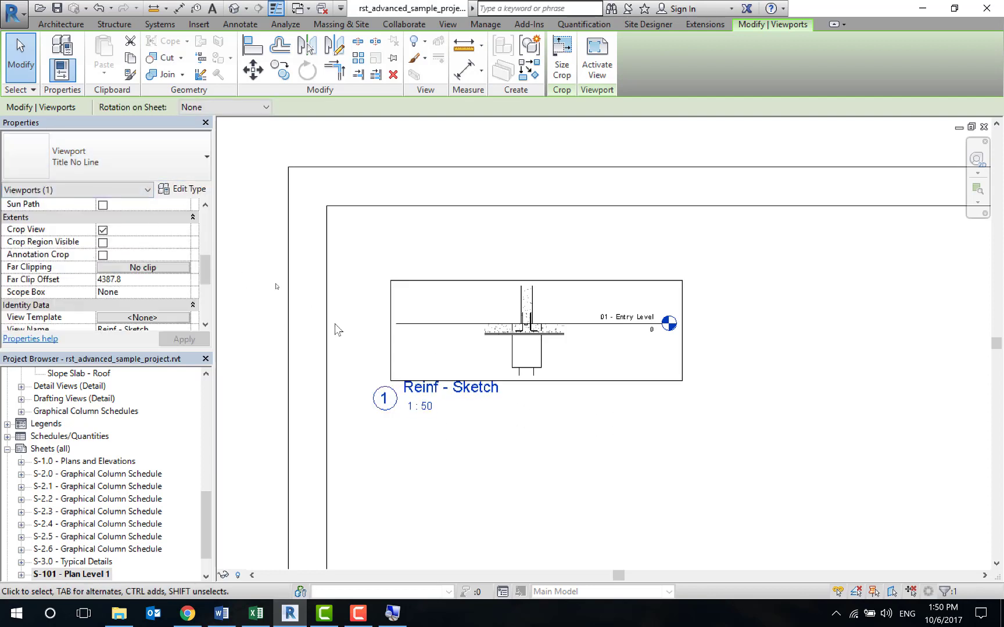
left_click(140, 173)
left_click(129, 273)
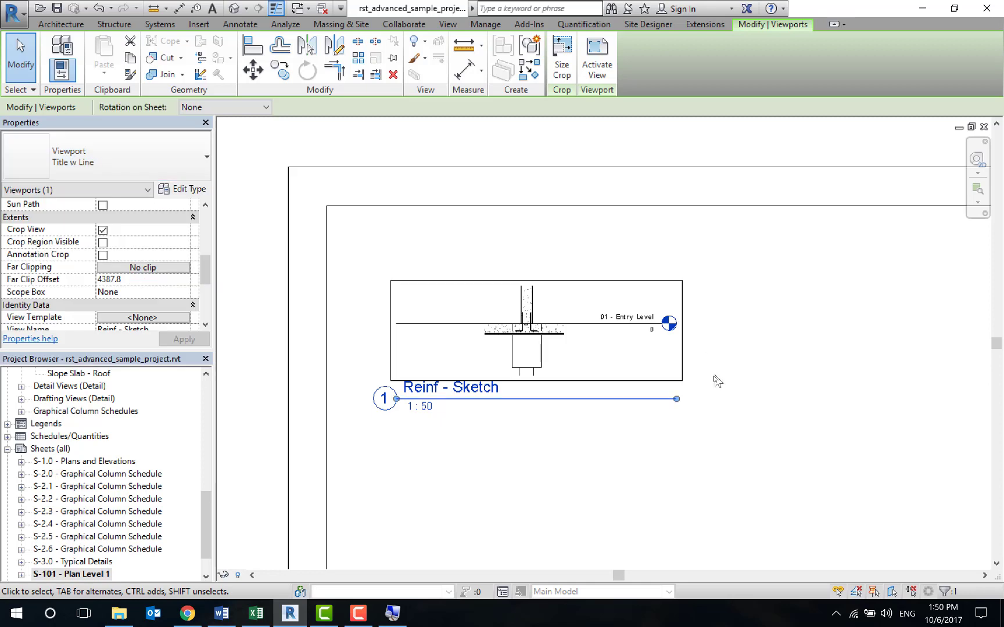
left_click(154, 161)
left_click(94, 293)
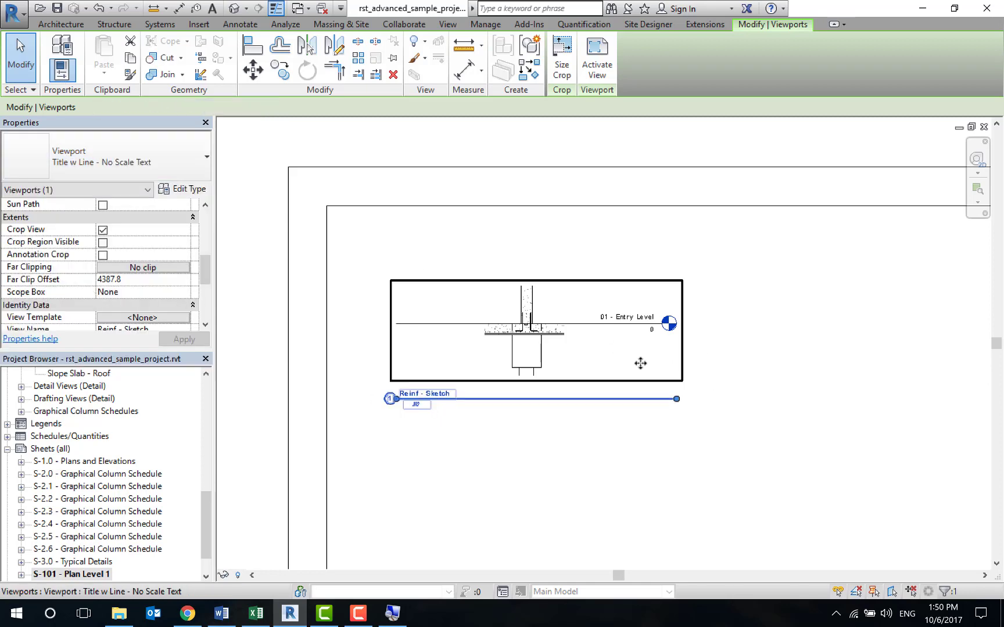
scroll(413, 401, "up", 3)
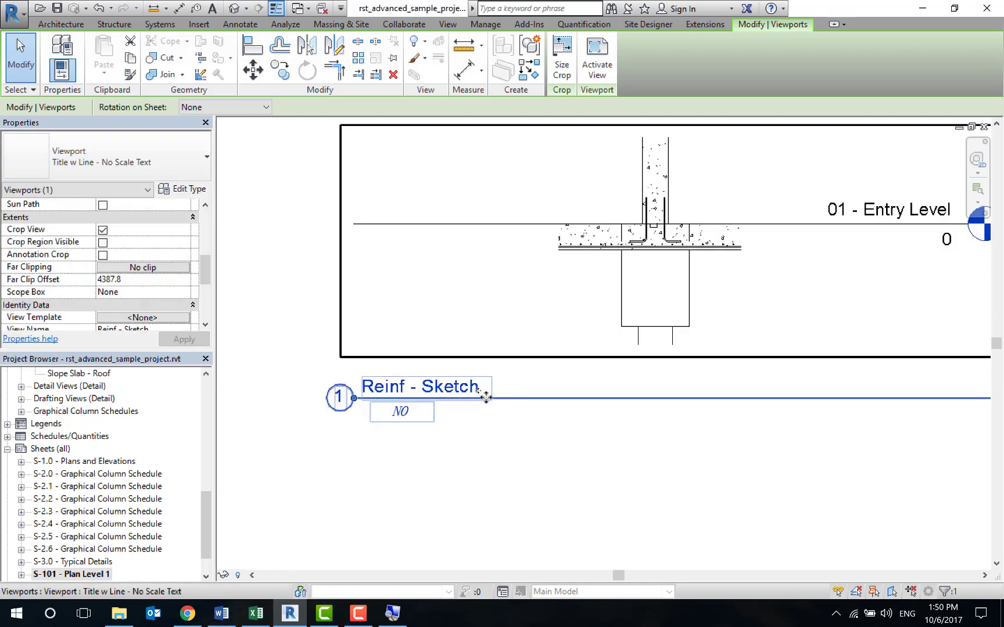
left_click(140, 160)
left_click(109, 277)
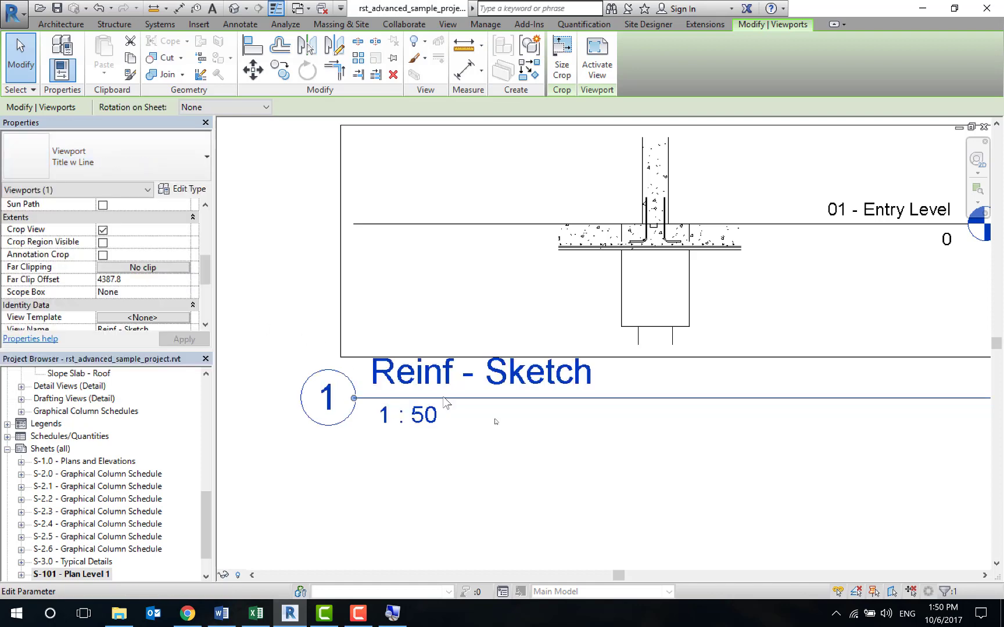
scroll(697, 389, "down", 3)
left_click(791, 448)
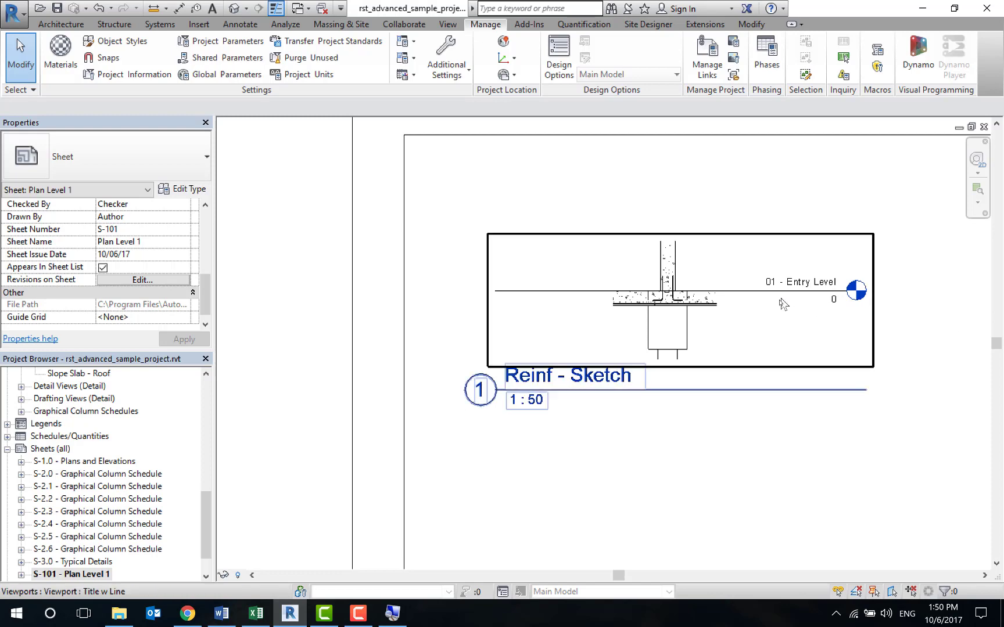
- Deselect the Reinf - Sketch viewport and drag the South elevation onto S-101
middle_click_drag(780, 305, 531, 305)
scroll(575, 282, "down", 1)
left_click(575, 281)
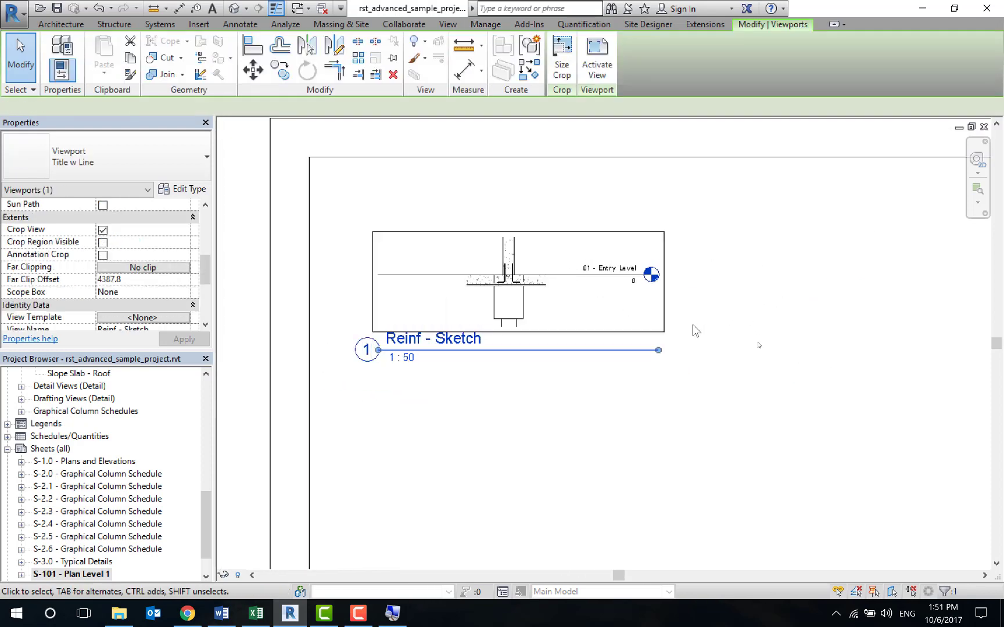
mouse_move(878, 325)
middle_mouse_down()
mouse_move(813, 364)
mouse_move(561, 270)
middle_mouse_up()
scroll(814, 363, "down", 2)
scroll(562, 270, "down", 2)
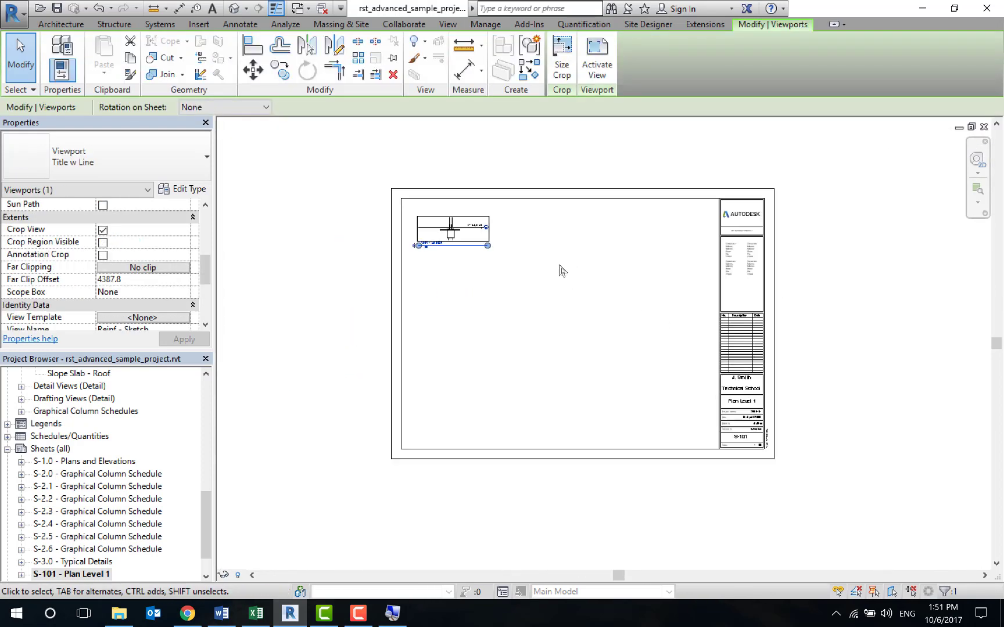
scroll(506, 258, "up", 2)
middle_click_drag(627, 296, 572, 256)
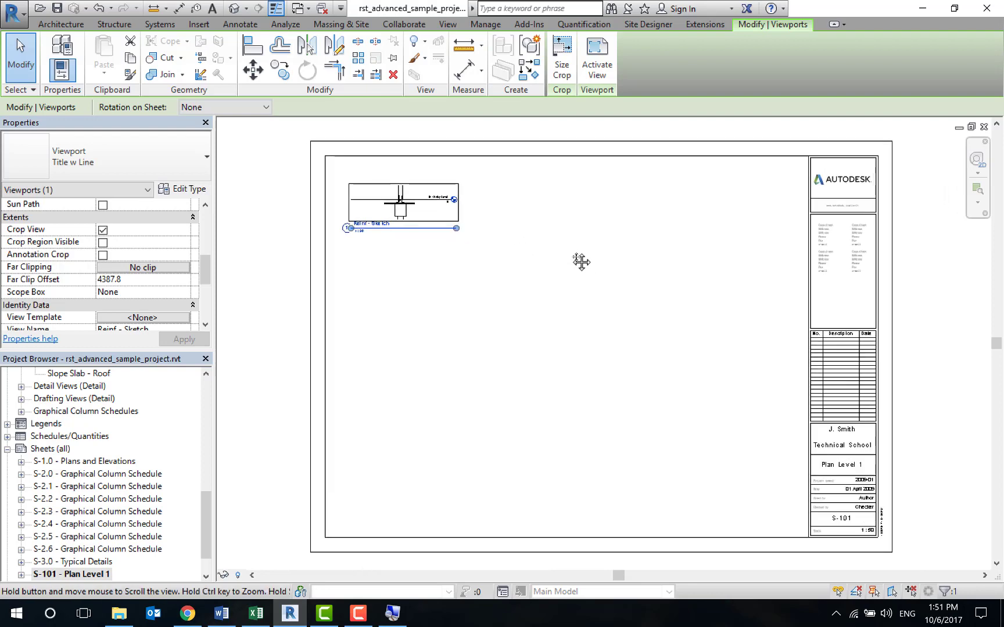
left_click(531, 248)
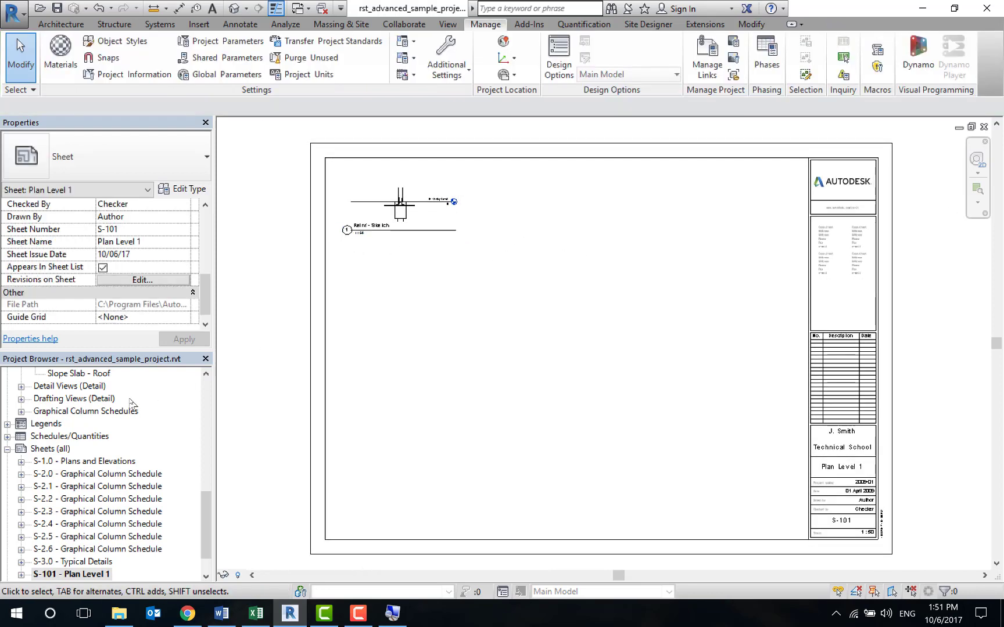
scroll(176, 506, "up", 4)
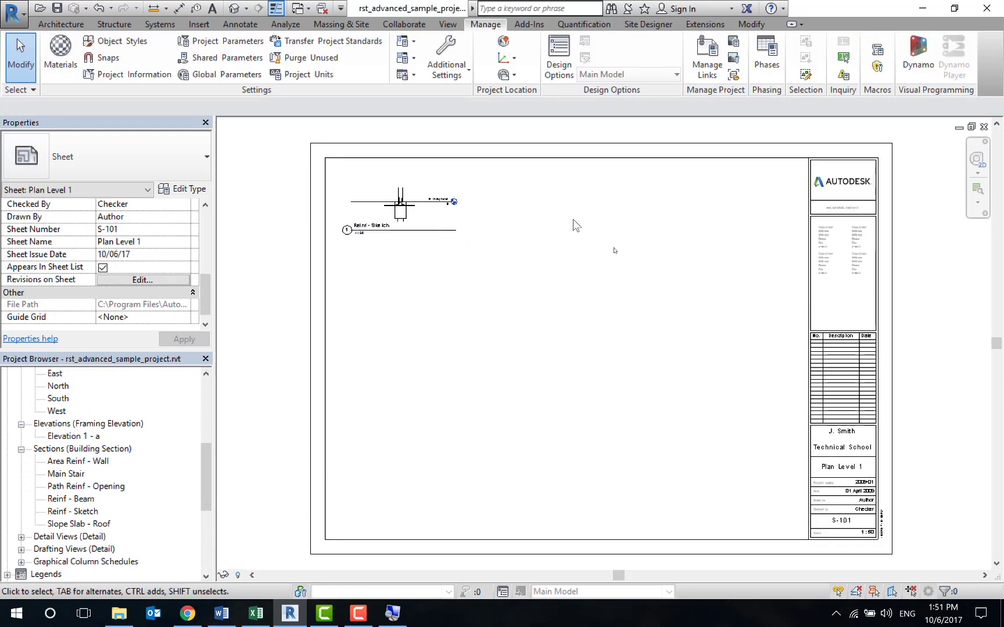
mouse_move(86, 399)
left_mouse_down()
mouse_move(601, 327)
mouse_move(651, 359)
left_mouse_up()
- Place the South elevation on sheet S-101 and set its view scale to 1:200
left_click(612, 343)
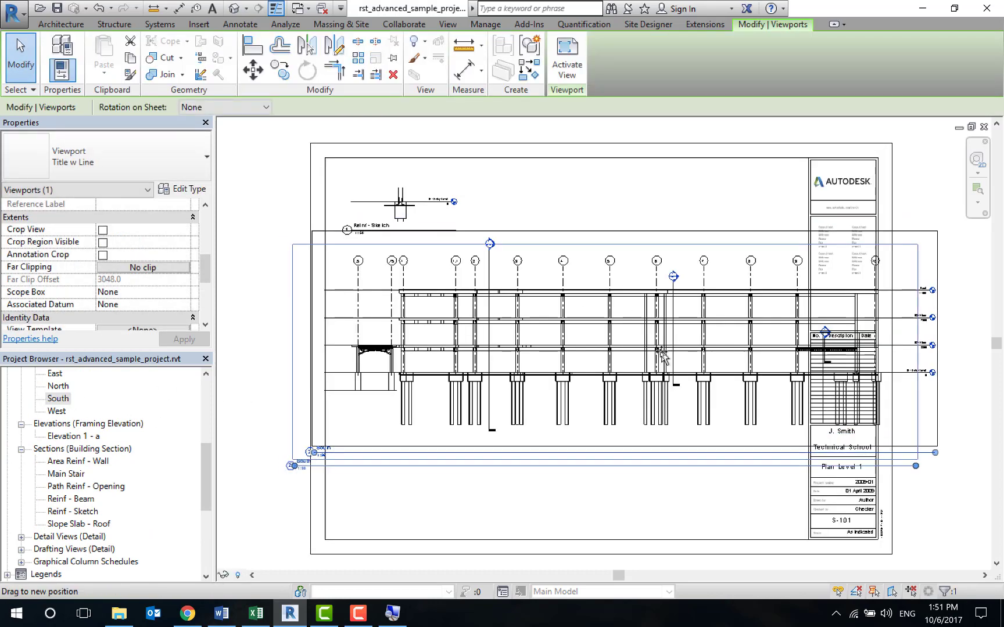
scroll(183, 256, "up", 5)
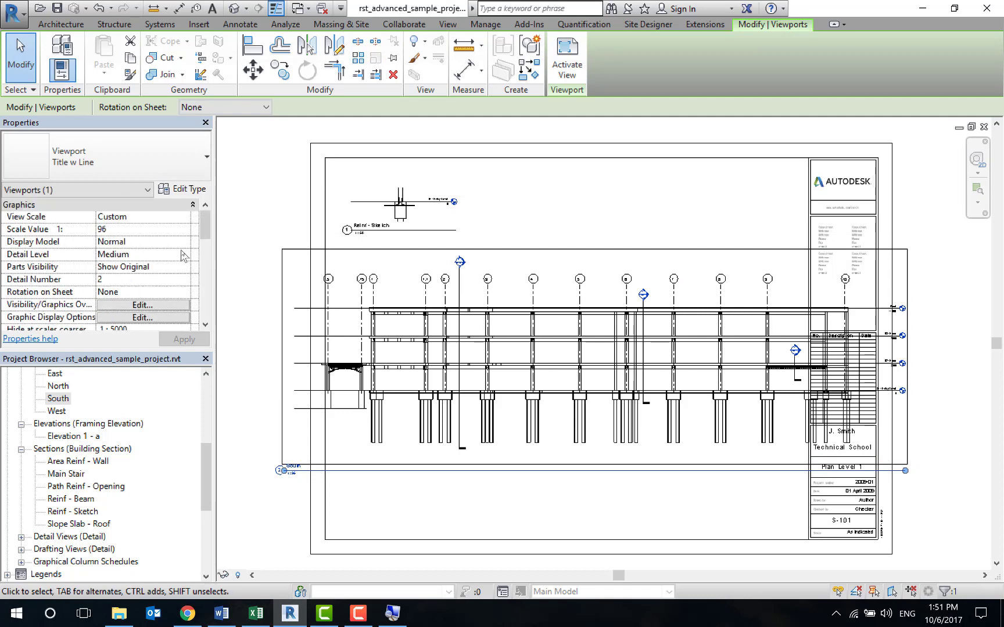
left_click(183, 229)
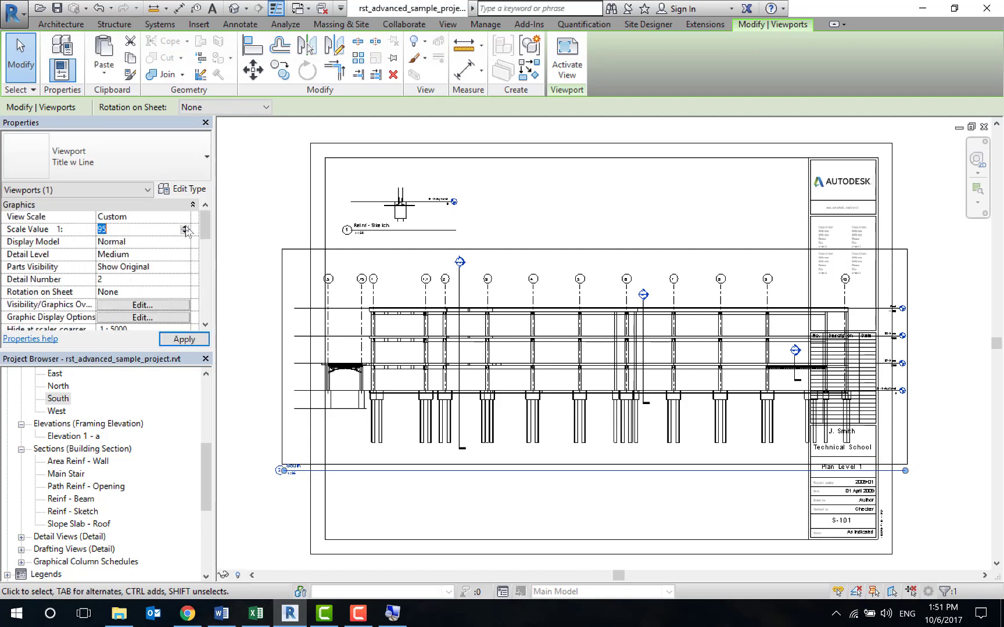
left_click(175, 217)
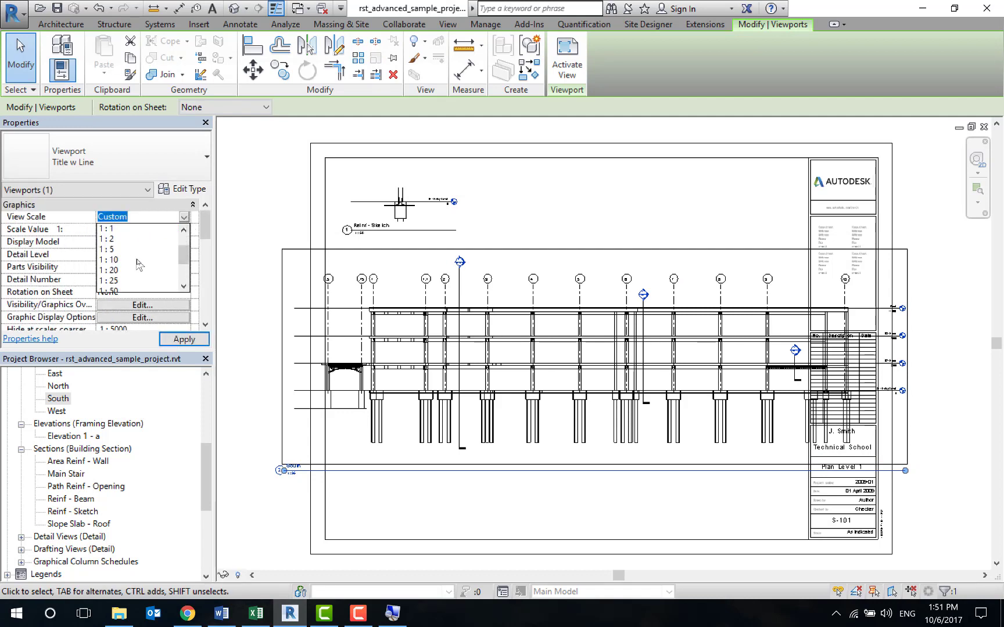
scroll(139, 261, "down", 2)
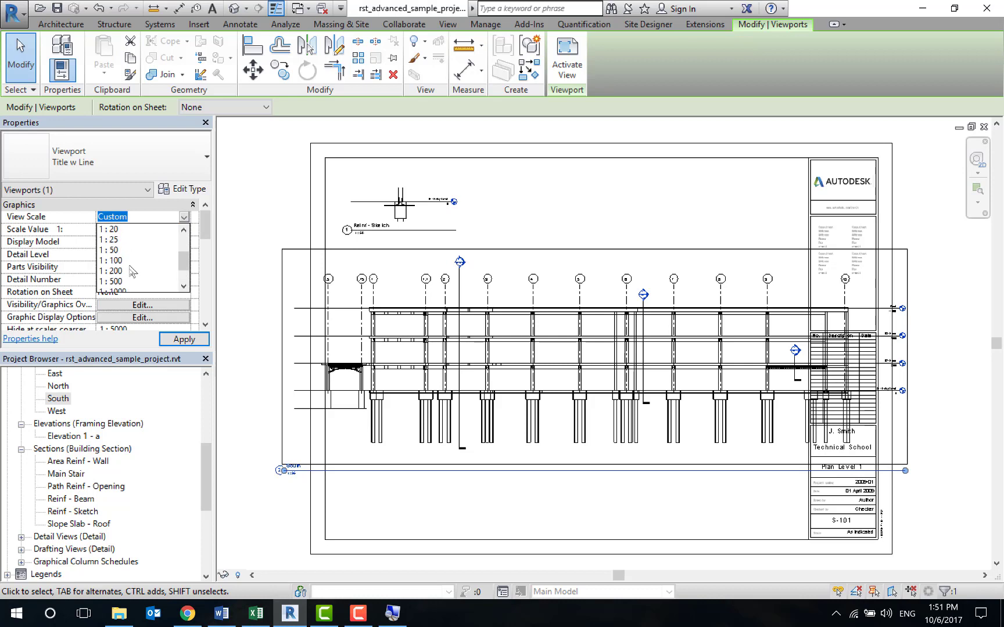
left_click(132, 271)
- Reposition the South viewport, toggle its type No Title/Title w Line, then delete it
left_click_drag(472, 417, 546, 325)
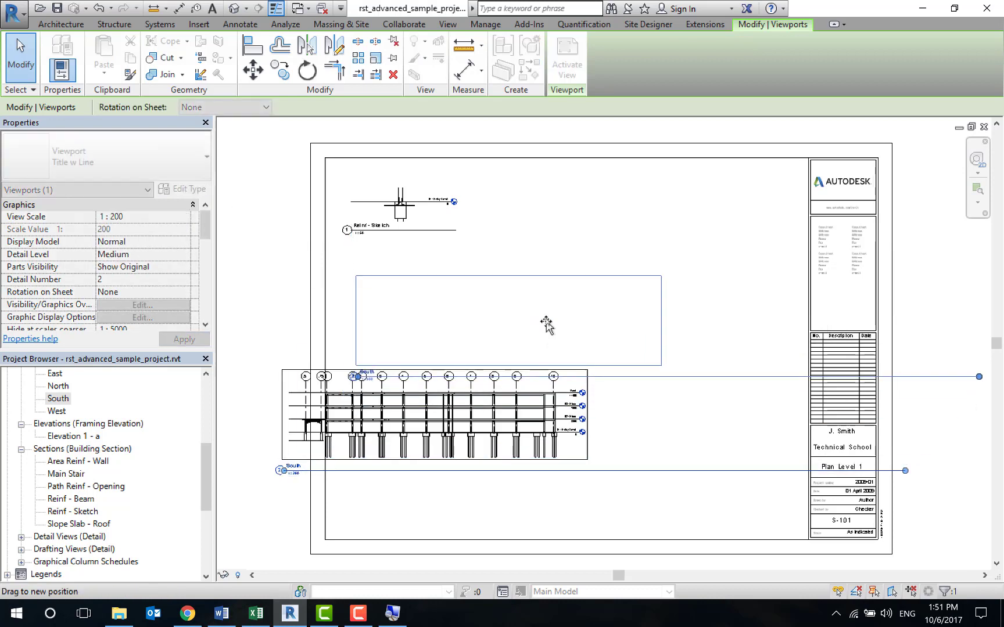
scroll(325, 378, "up", 3)
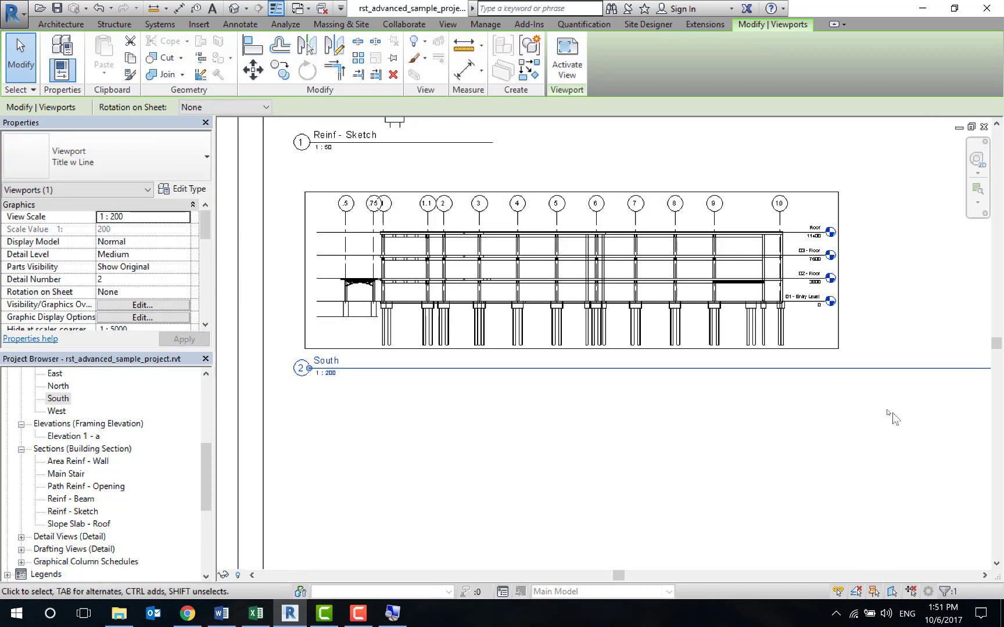
scroll(746, 383, "down", 2)
scroll(746, 383, "down", 1)
scroll(843, 374, "down", 2)
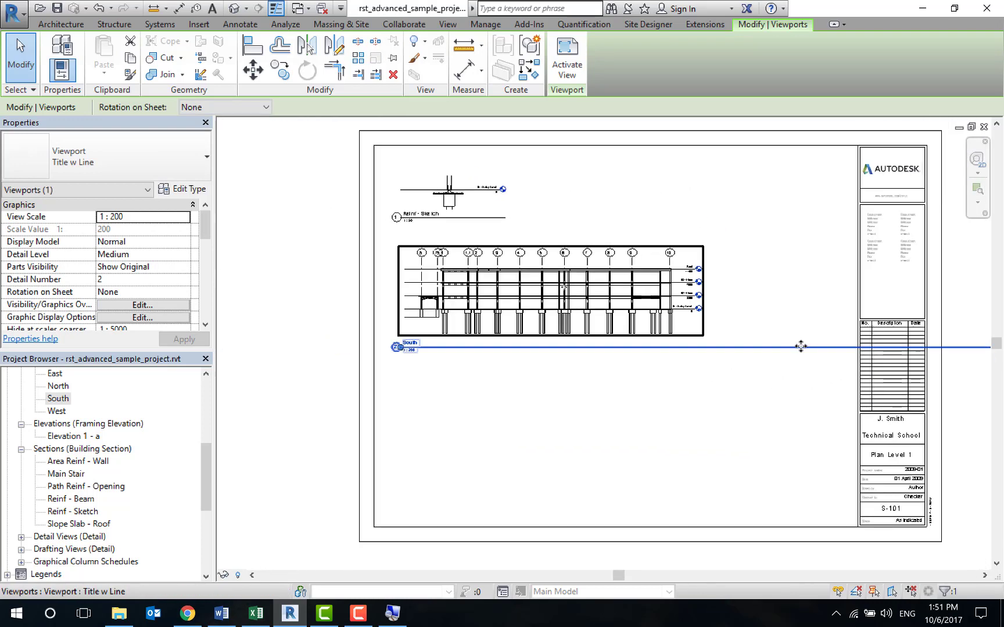
left_click(89, 159)
left_click(66, 227)
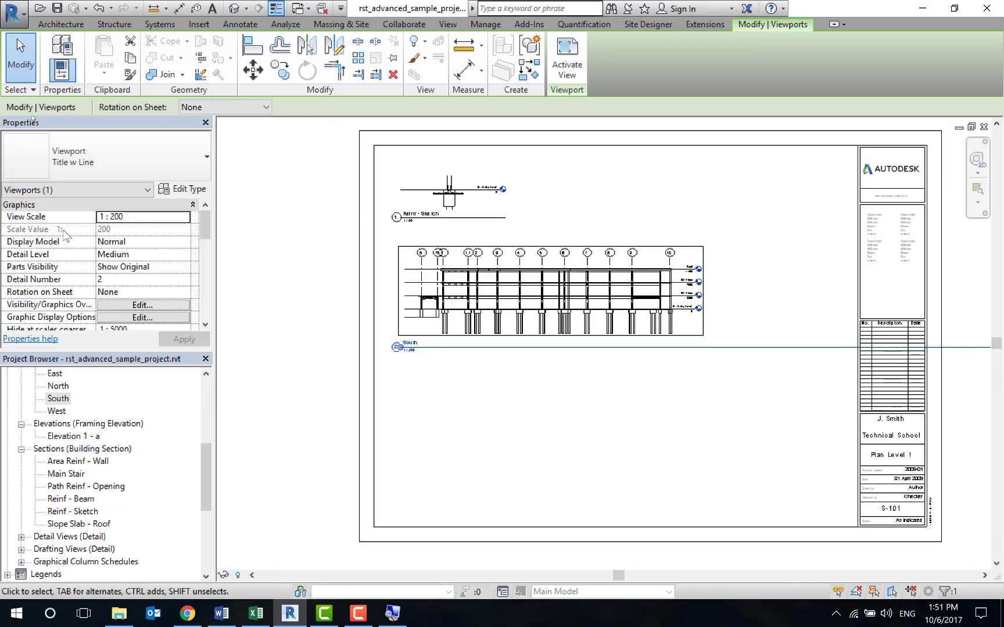
left_click(99, 167)
left_click(35, 271)
scroll(728, 343, "down", 1)
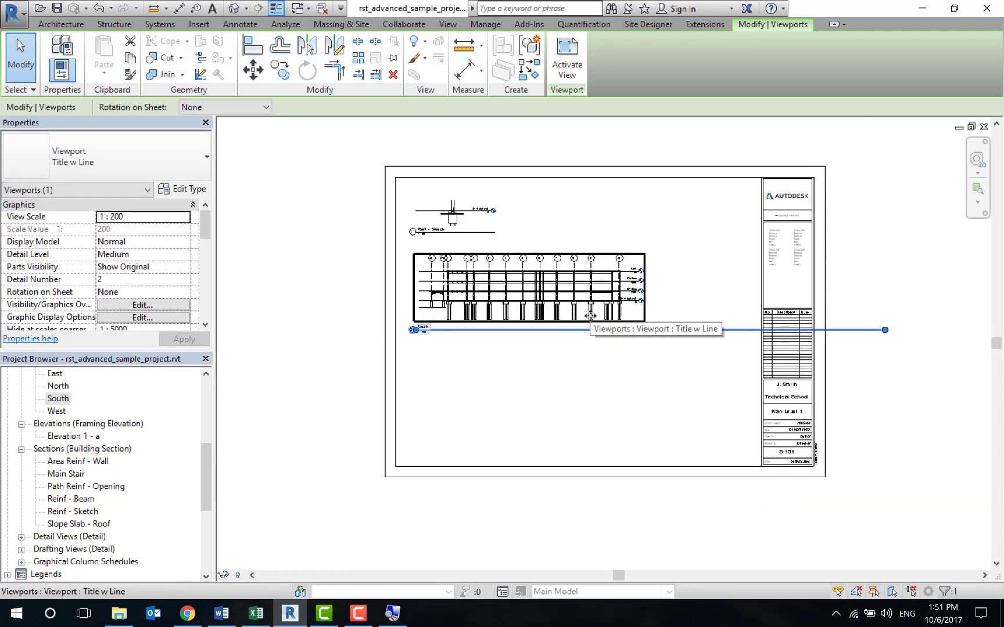
key("Delete")
- Place the South elevation viewport below the Reinf - Sketch view on sheet S-101
left_click_drag(53, 407, 531, 295)
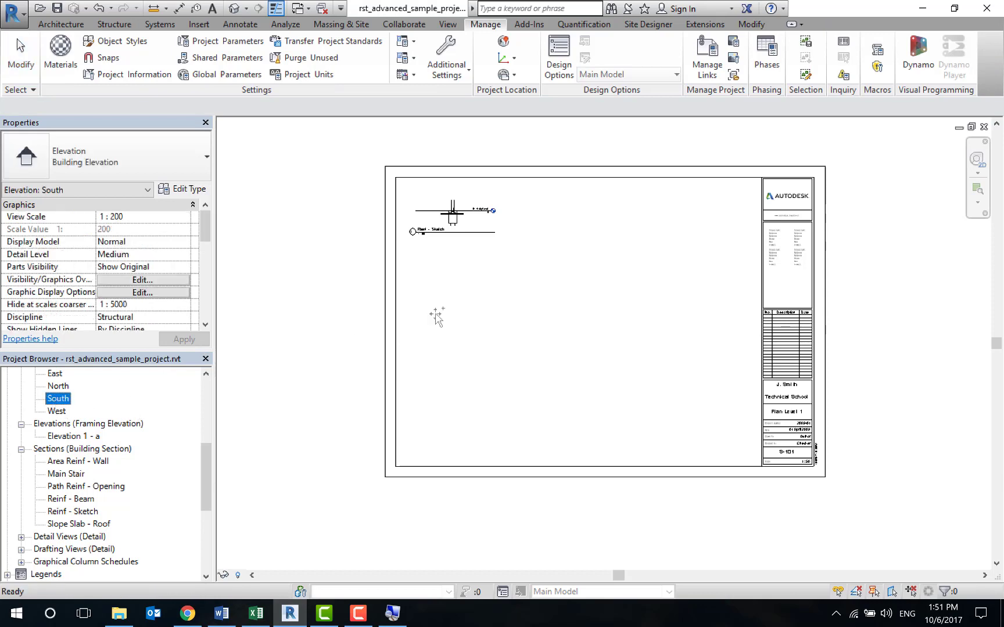
left_click(535, 293)
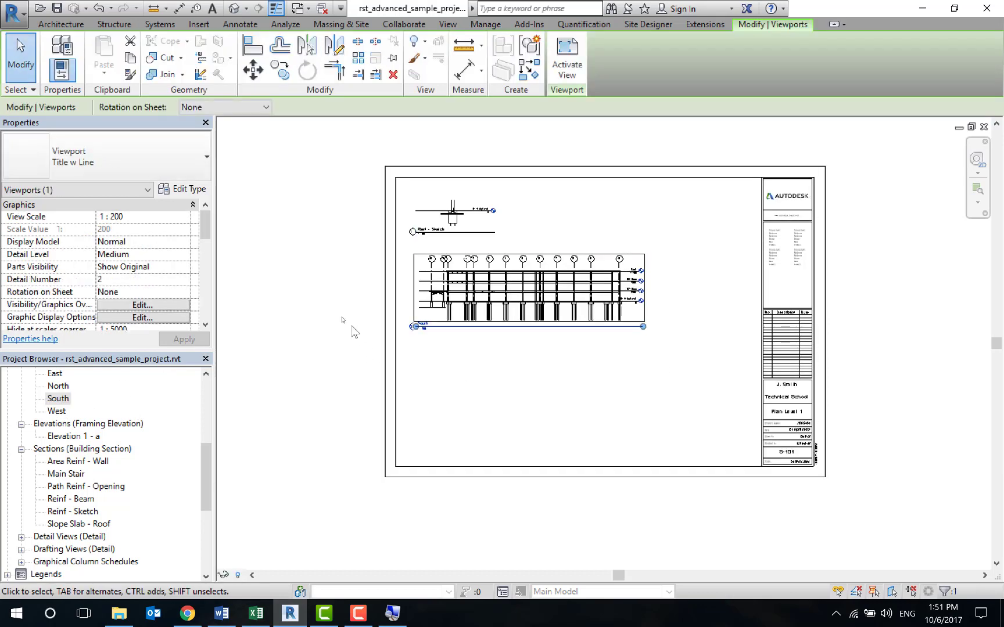
left_click(297, 315)
scroll(524, 307, "up", 3)
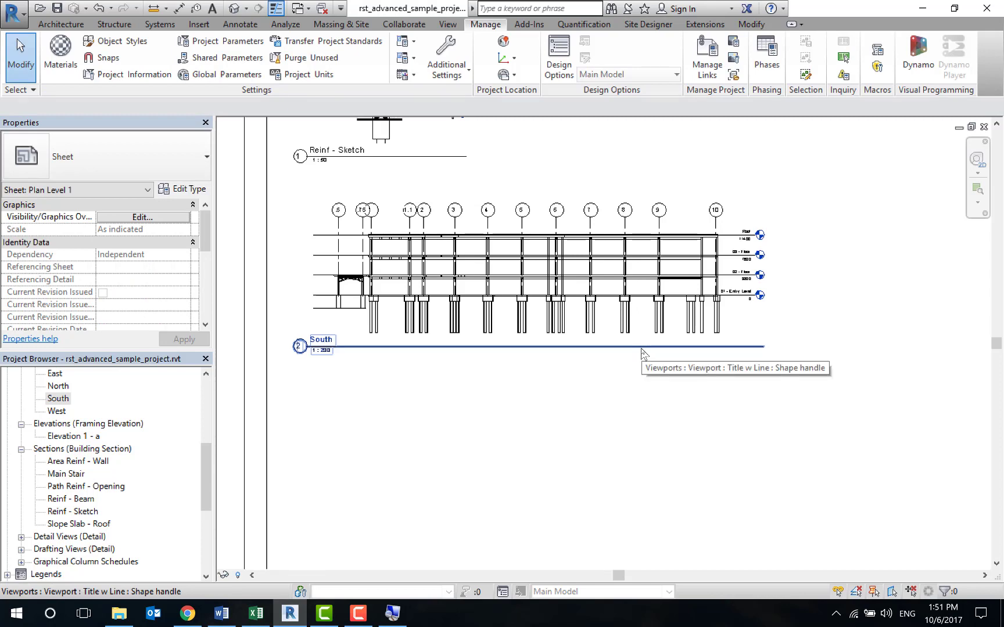
left_click(532, 242)
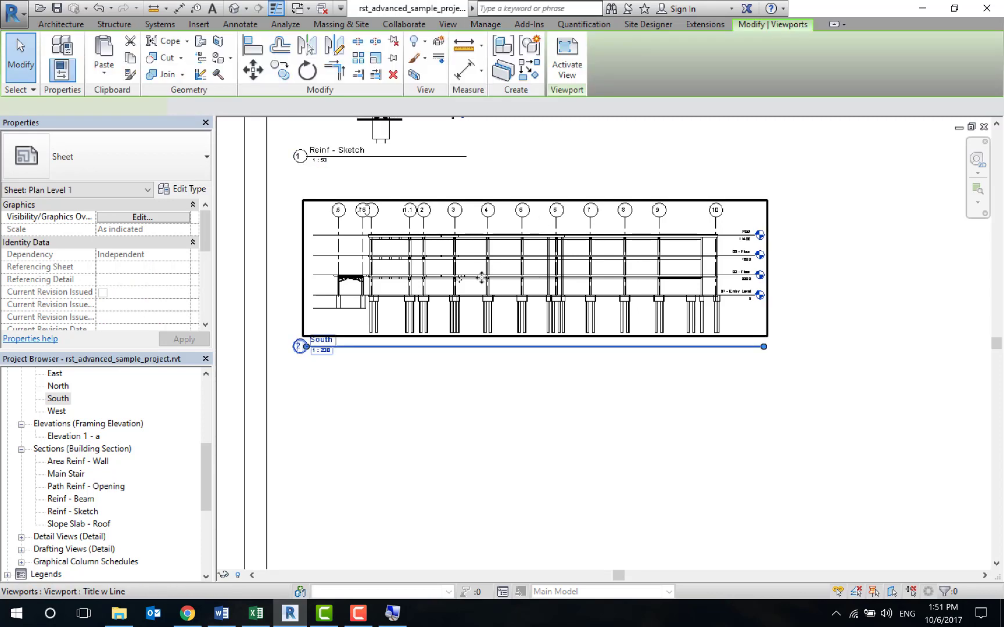
scroll(467, 256, "up", 1)
scroll(466, 256, "up", 1)
scroll(549, 273, "down", 2)
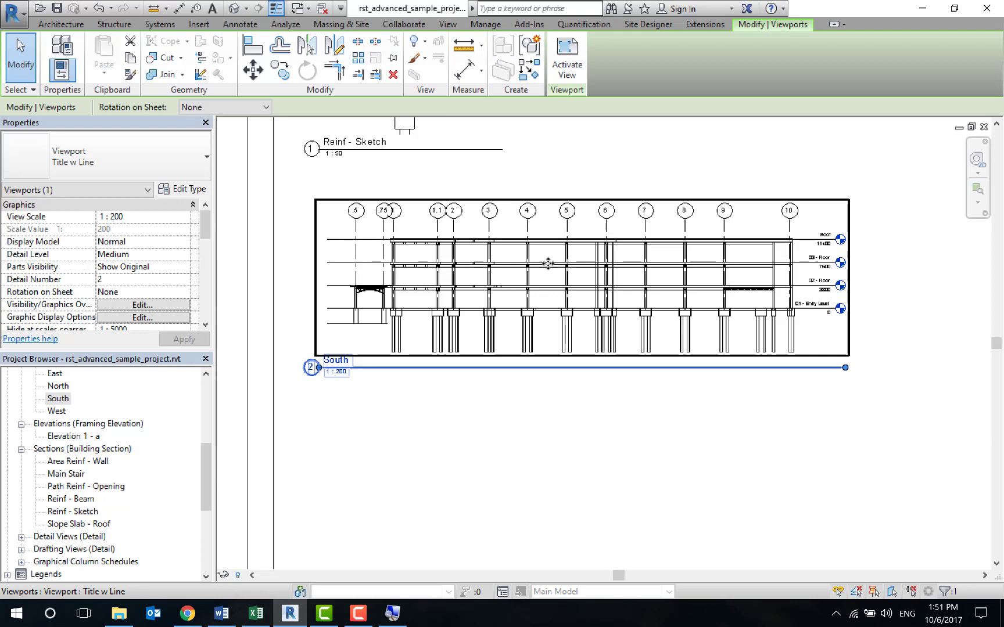
mouse_move(546, 264)
left_mouse_down()
mouse_move(544, 305)
mouse_move(546, 265)
left_mouse_up()
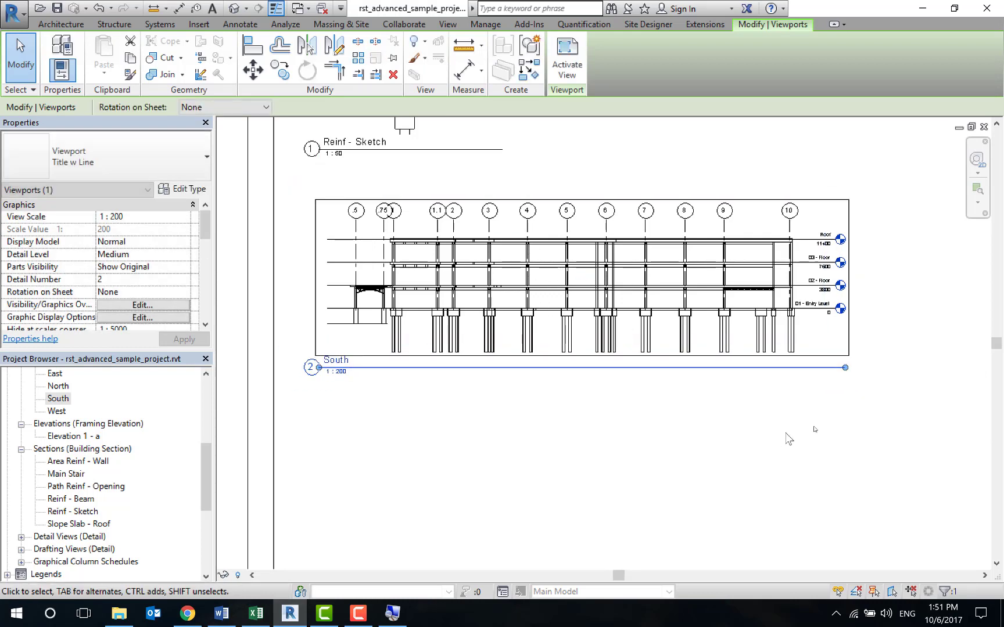
scroll(837, 418, "down", 1)
key("Escape")
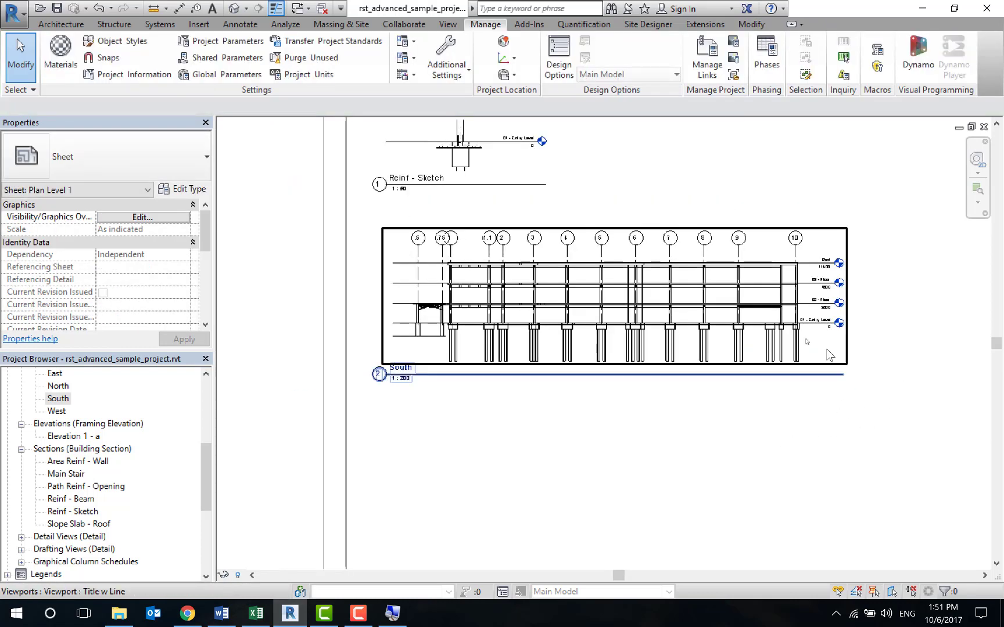
- Shorten the South viewport's title line and activate the viewport for editing
left_click(795, 328)
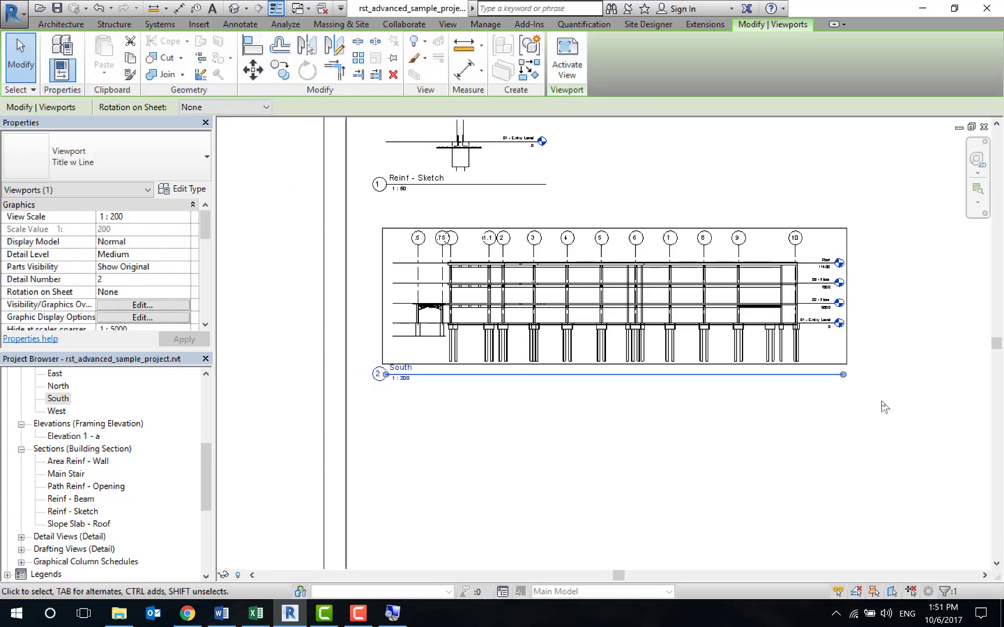
left_click_drag(833, 375, 495, 390)
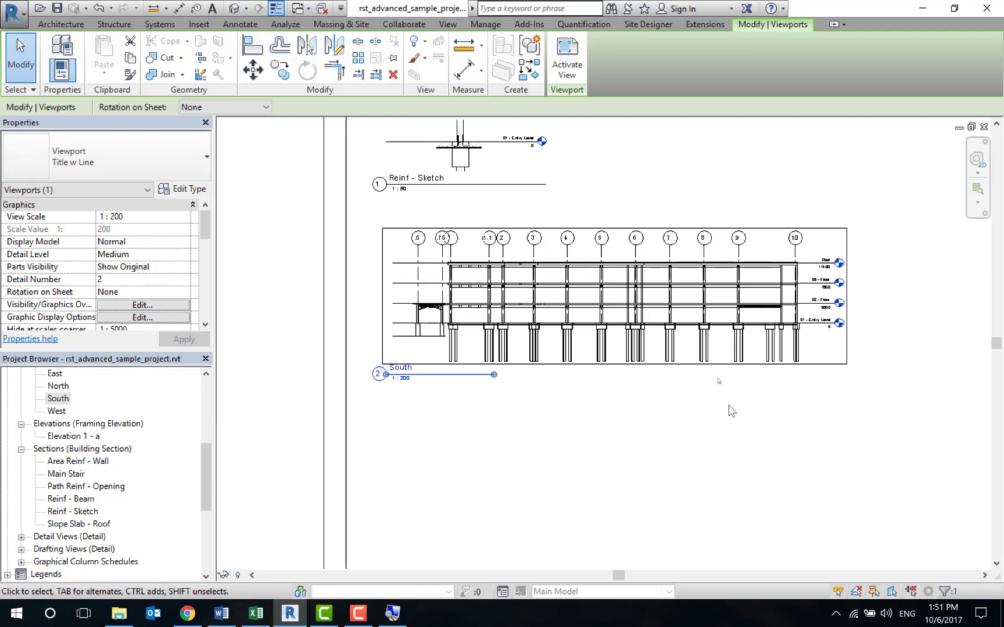
middle_click_drag(776, 375, 688, 355)
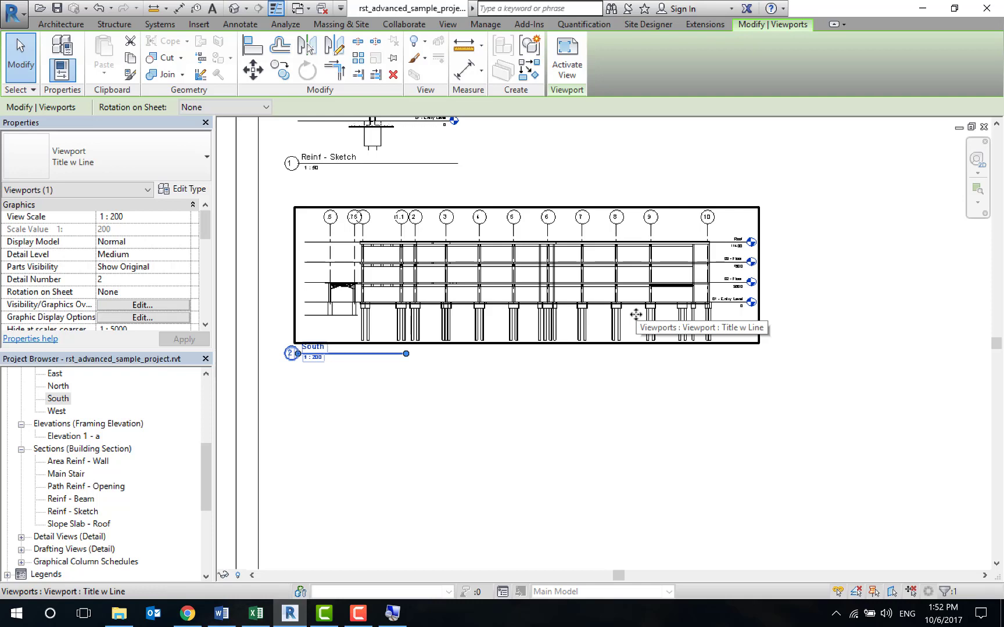
double_click(635, 316)
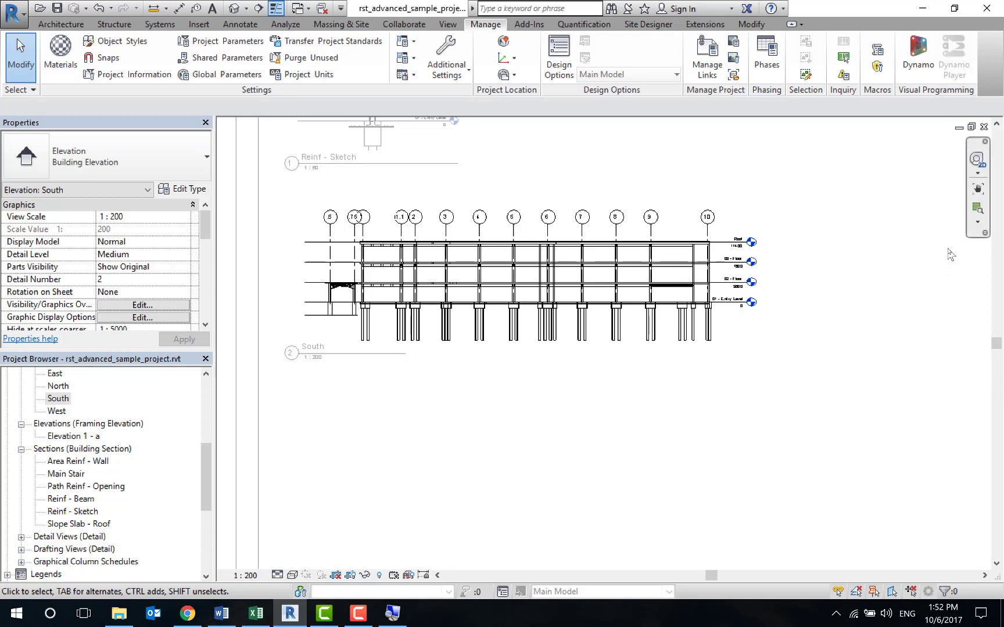
- Reactivate the South elevation viewport and show its crop region
double_click(883, 314)
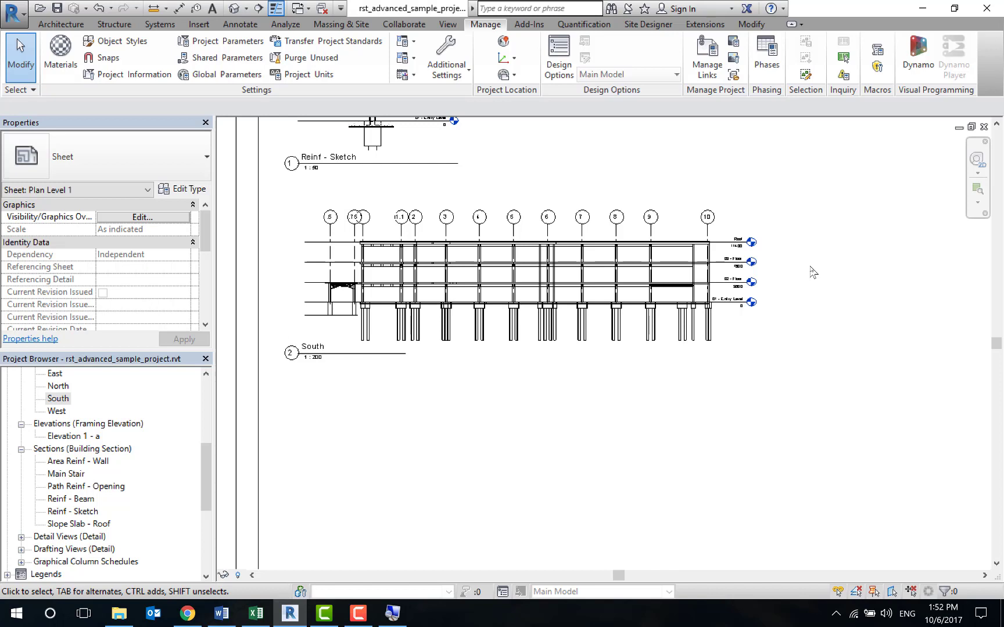
left_click(726, 323)
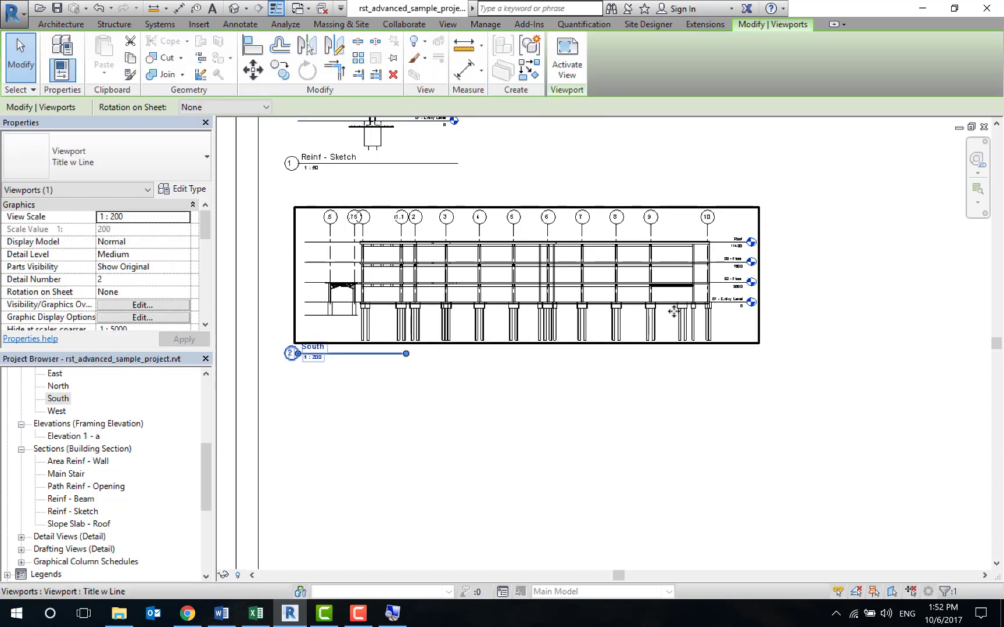
double_click(528, 337)
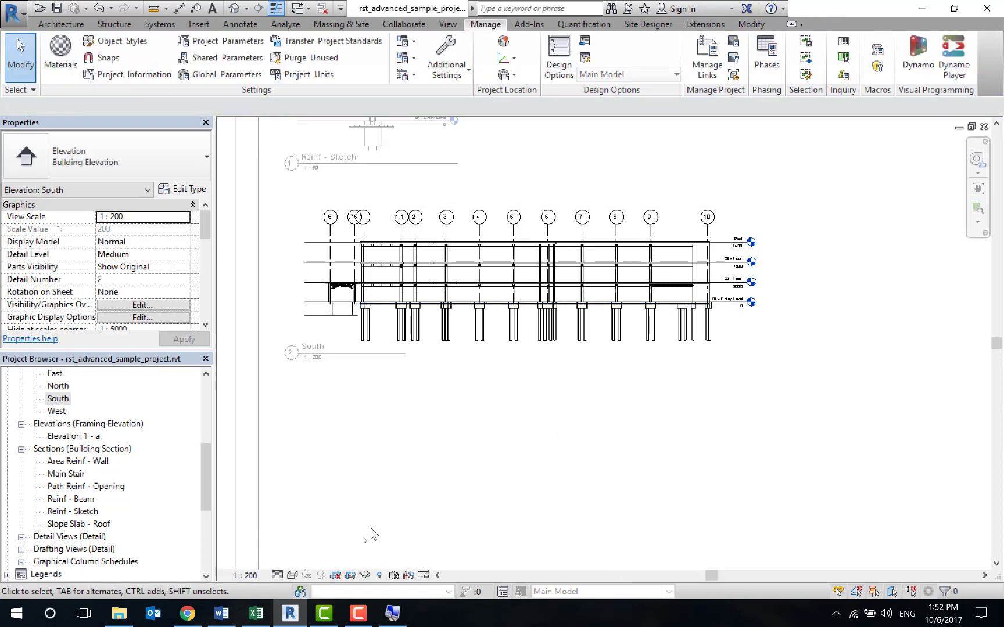
left_click(350, 575)
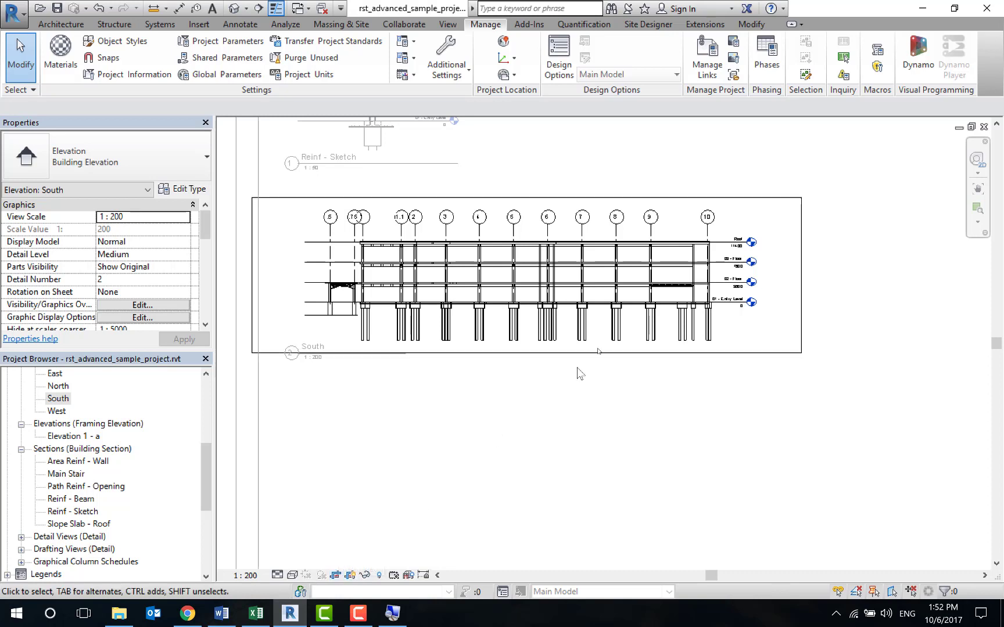
left_click(802, 265)
- Trim the crop region's edges to grids 4 through 10, then deactivate the view
left_click_drag(802, 275, 735, 285)
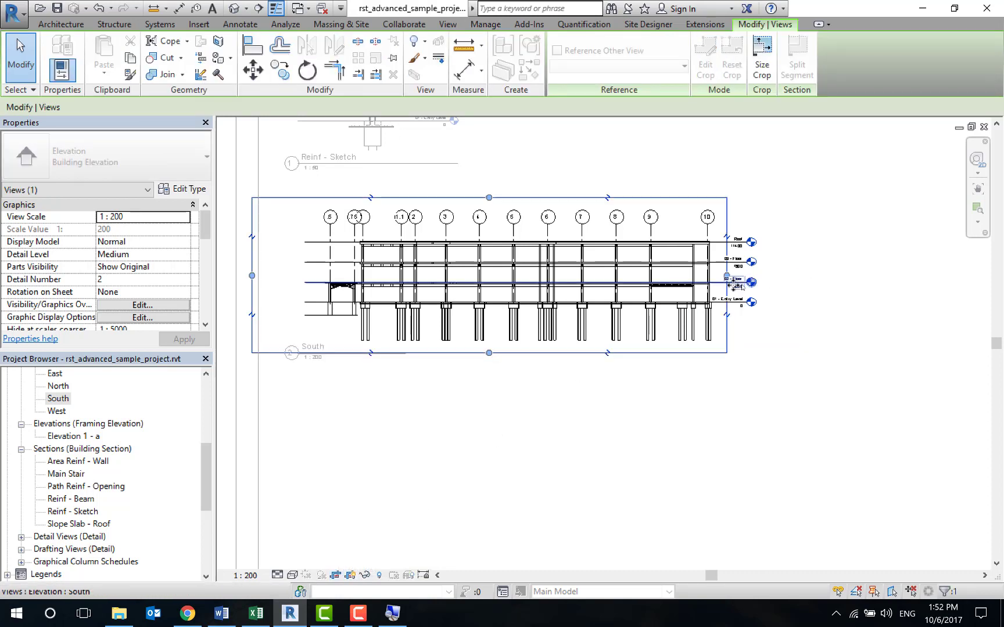
left_click(318, 285)
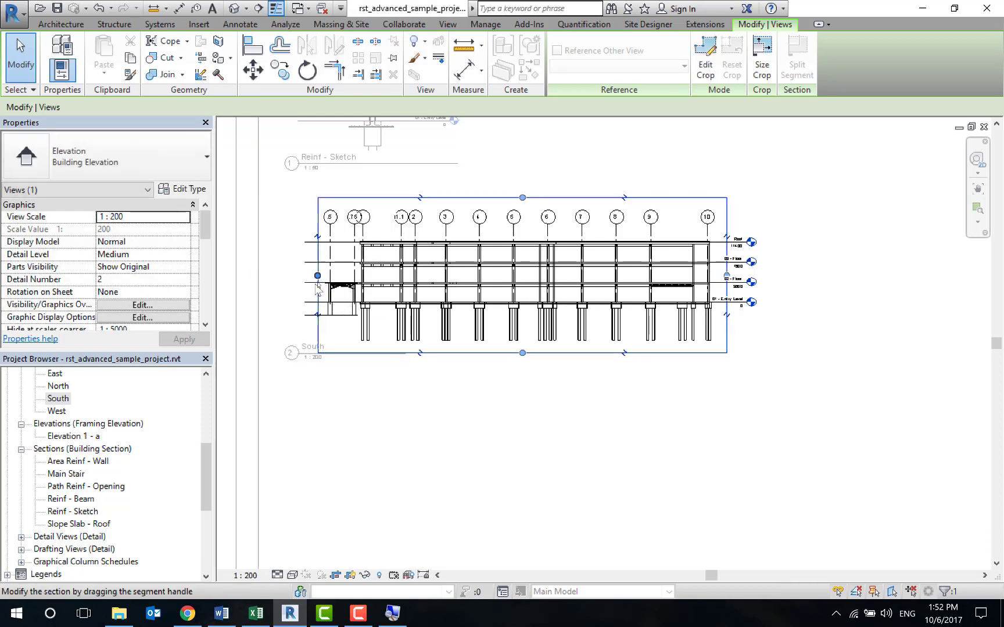
left_click_drag(320, 281, 460, 276)
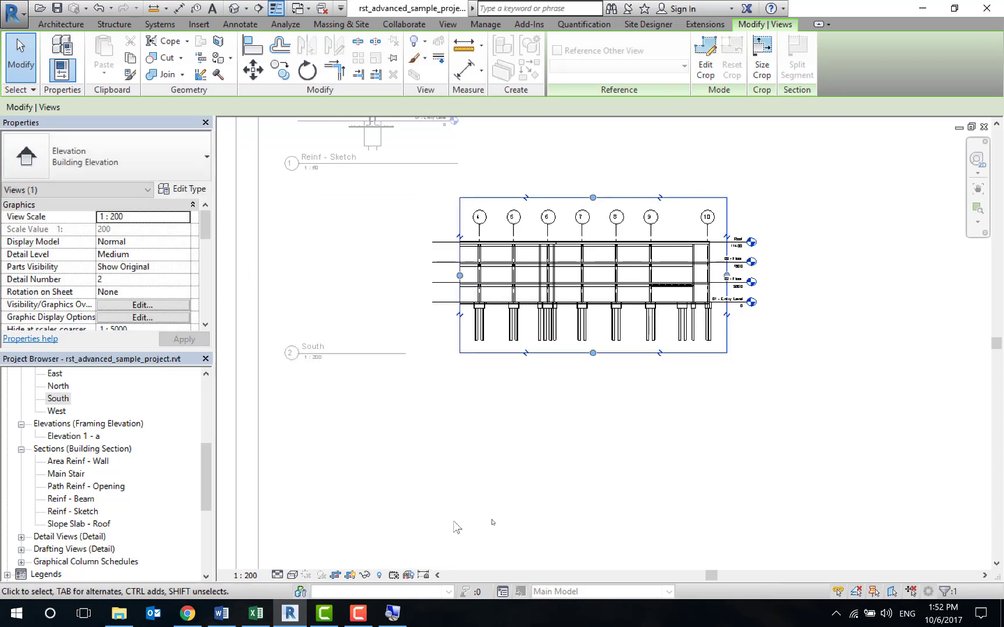
left_click(619, 406)
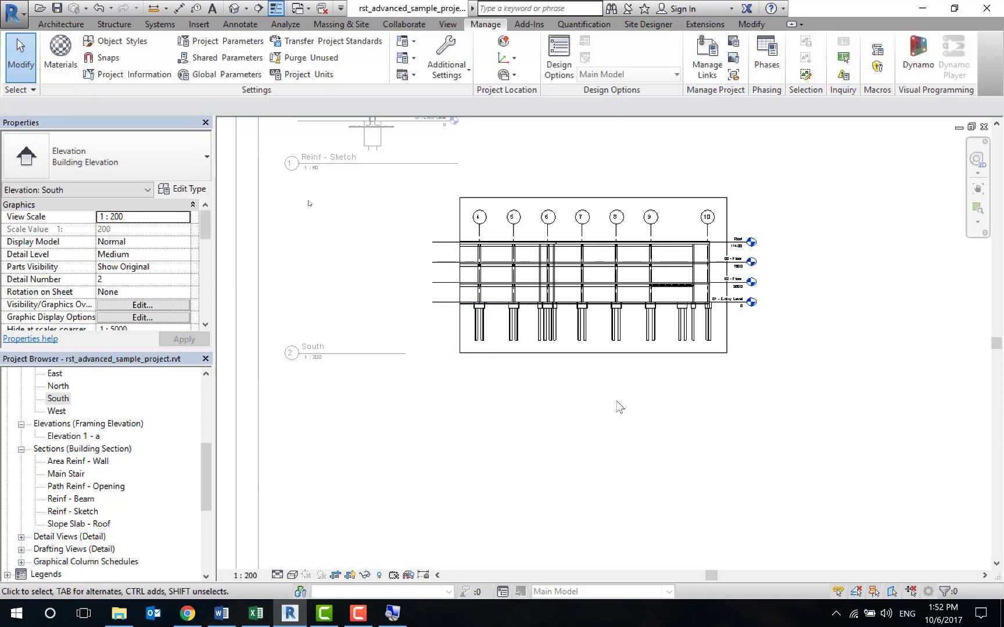
double_click(607, 400)
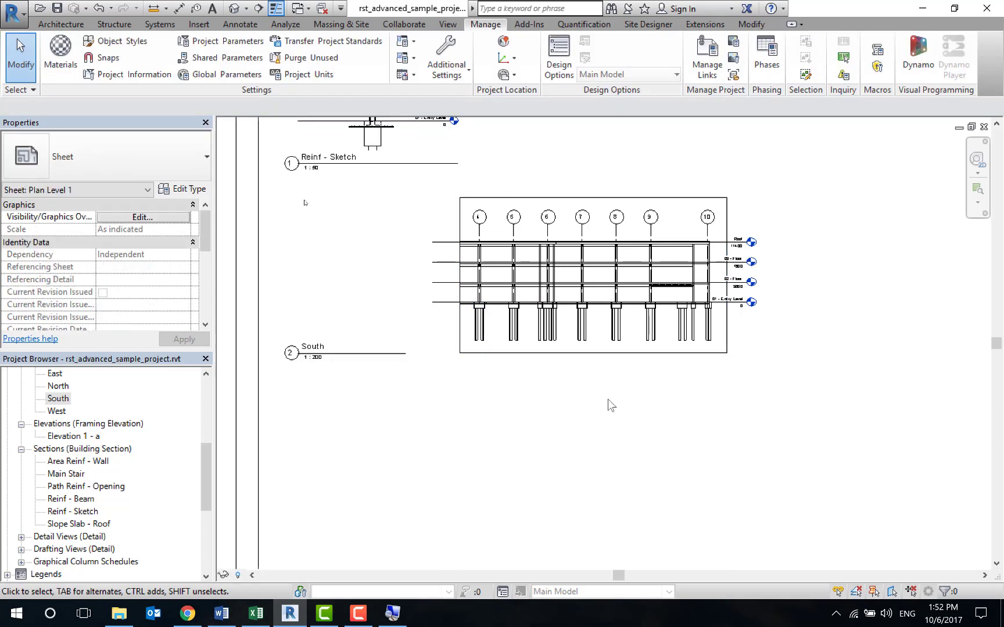
- Deselect the South viewport and open the 01 - Entry Level structural plan
left_click(557, 359)
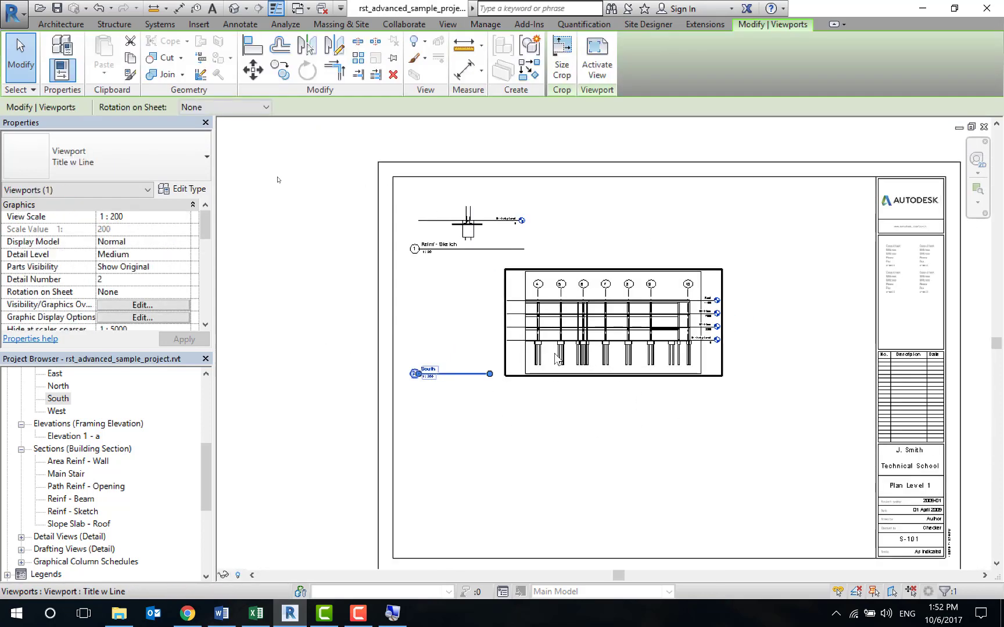
left_click(705, 450)
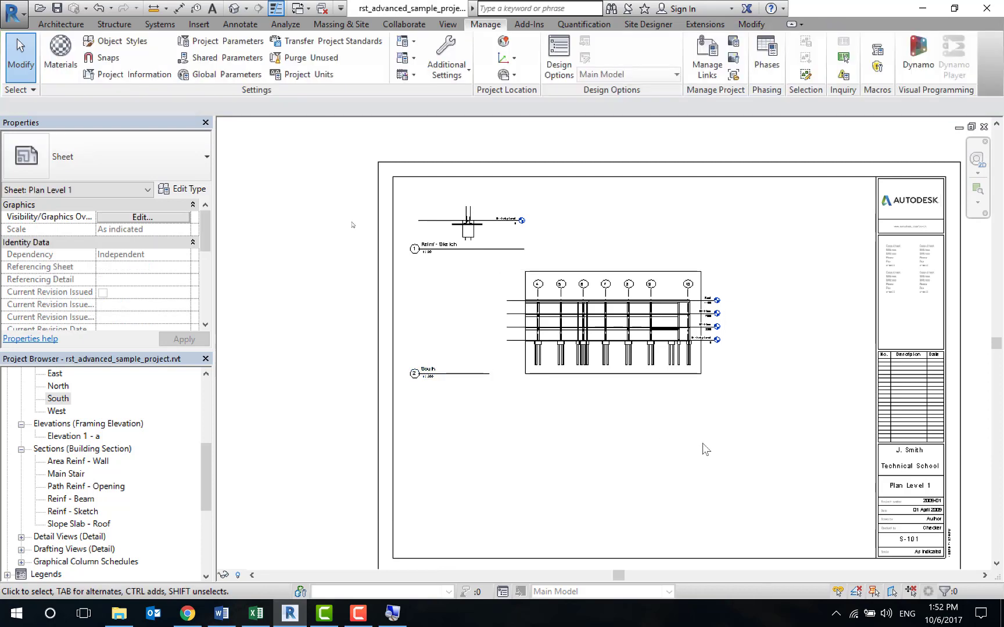
left_click(351, 619)
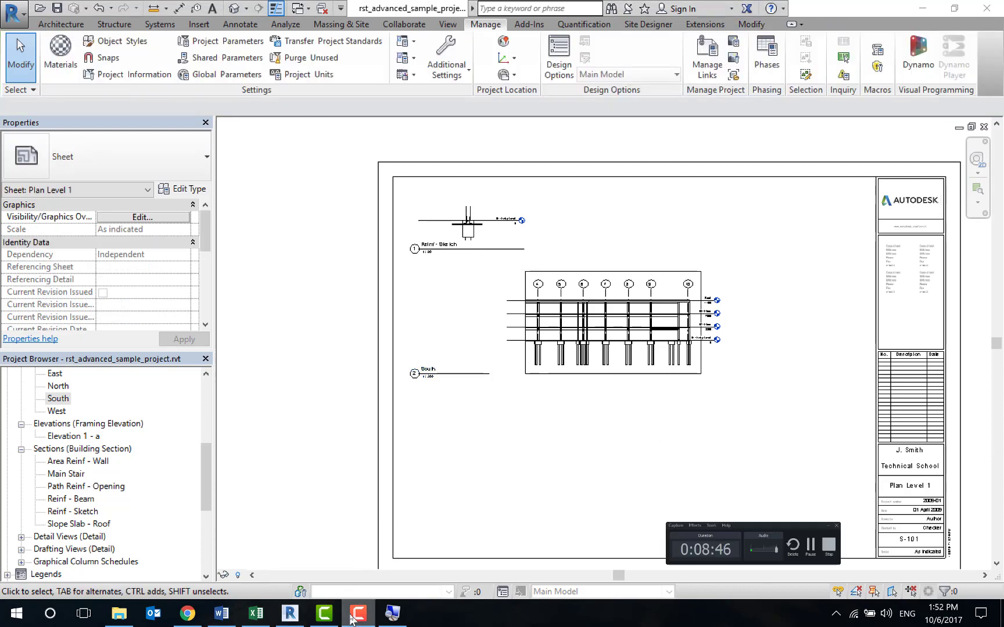
left_click(351, 620)
middle_click_drag(335, 403, 257, 354)
scroll(258, 354, "down", 1)
scroll(161, 453, "down", 1)
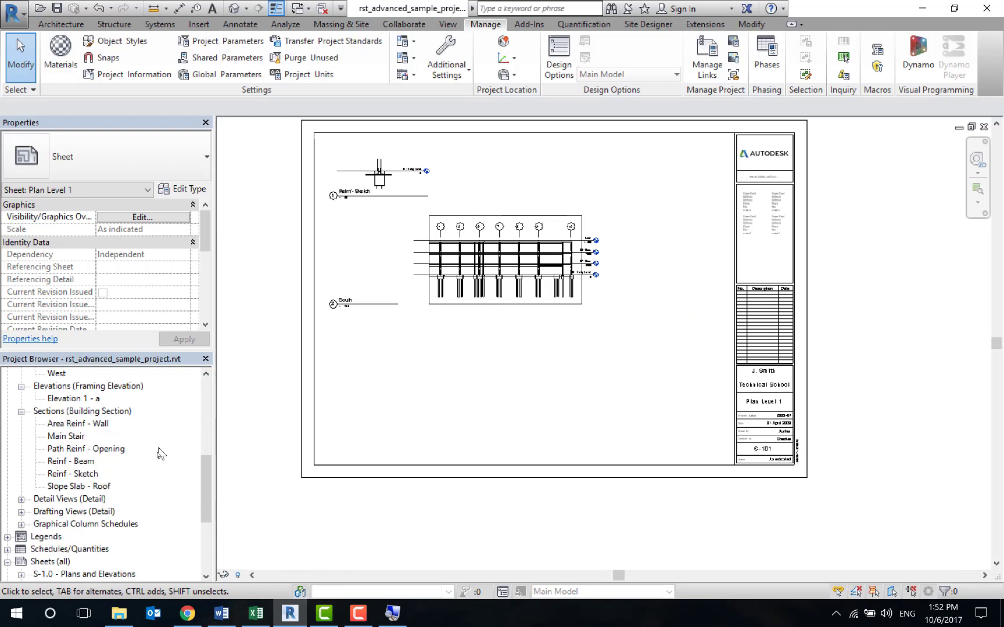
scroll(161, 453, "down", 2)
scroll(157, 462, "up", 2)
scroll(157, 459, "up", 2)
scroll(157, 459, "up", 3)
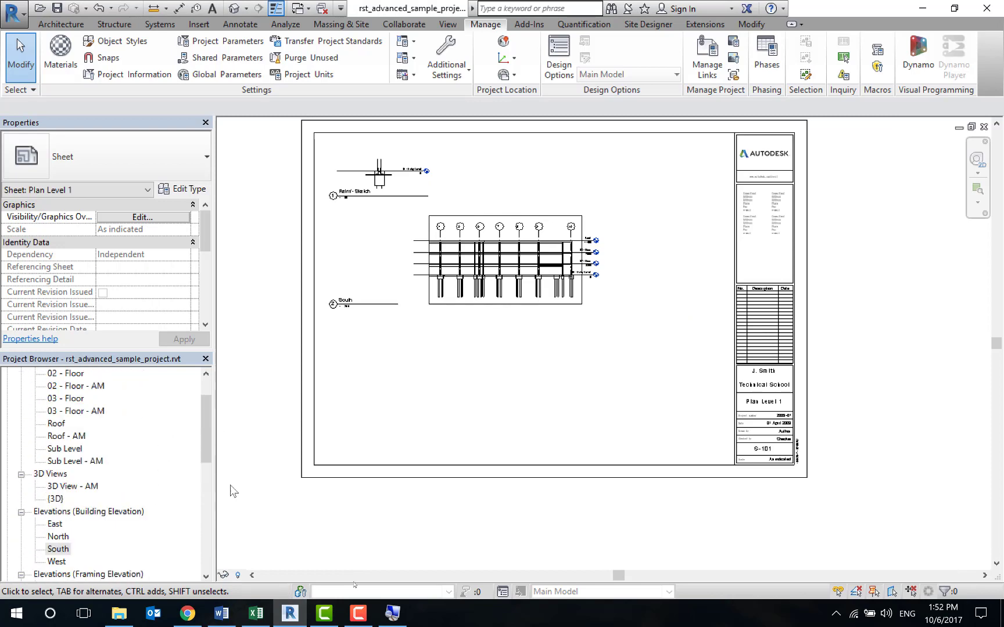
left_click(359, 614)
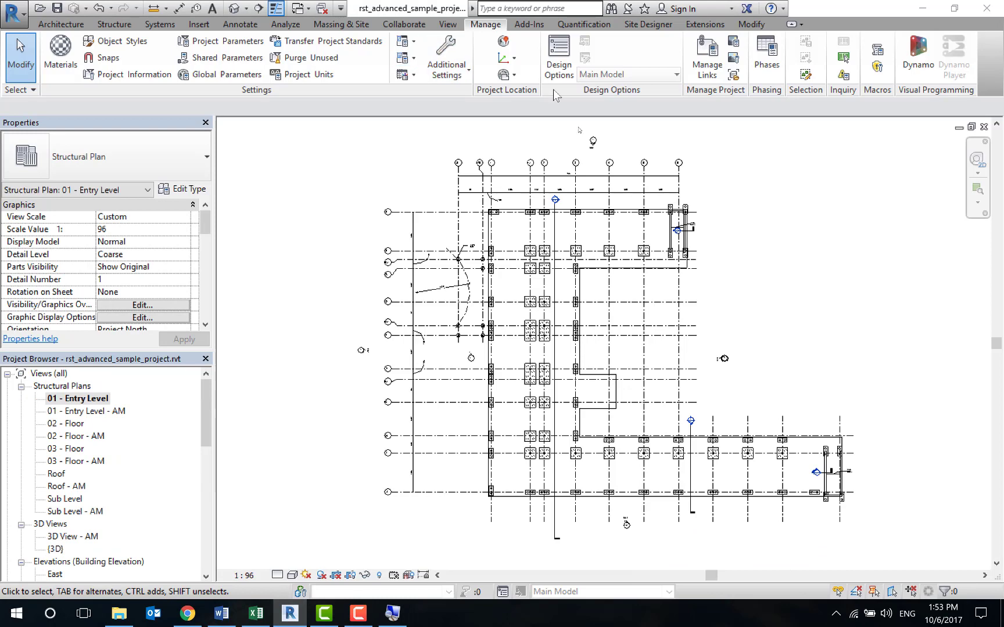
- Zoom in on the upper-right footings of the Entry Level plan
scroll(637, 158, "up", 2)
scroll(638, 158, "up", 2)
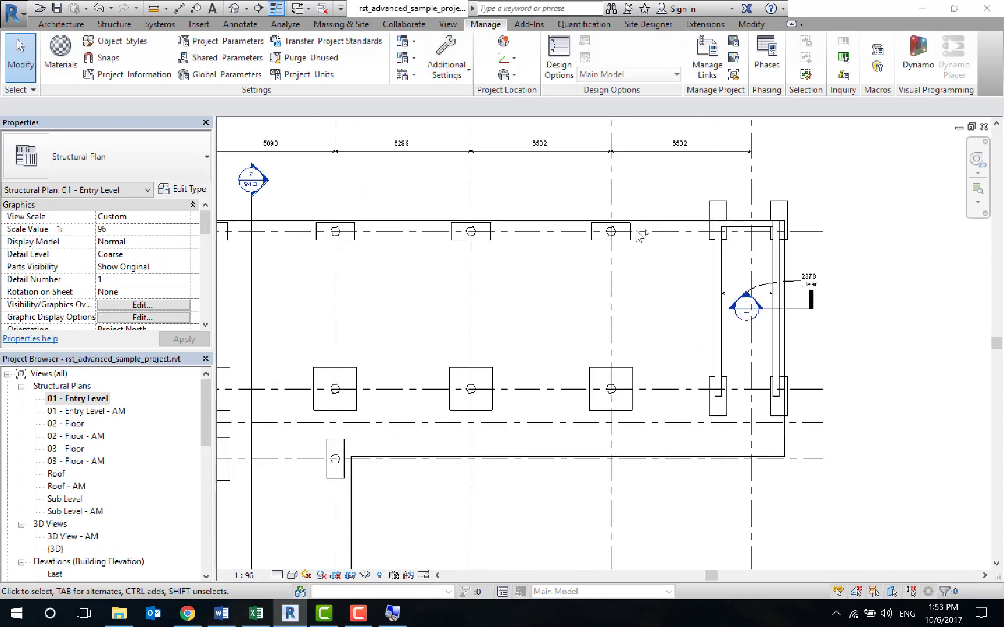
scroll(598, 169, "up", 2)
scroll(616, 230, "up", 1)
scroll(615, 230, "up", 2)
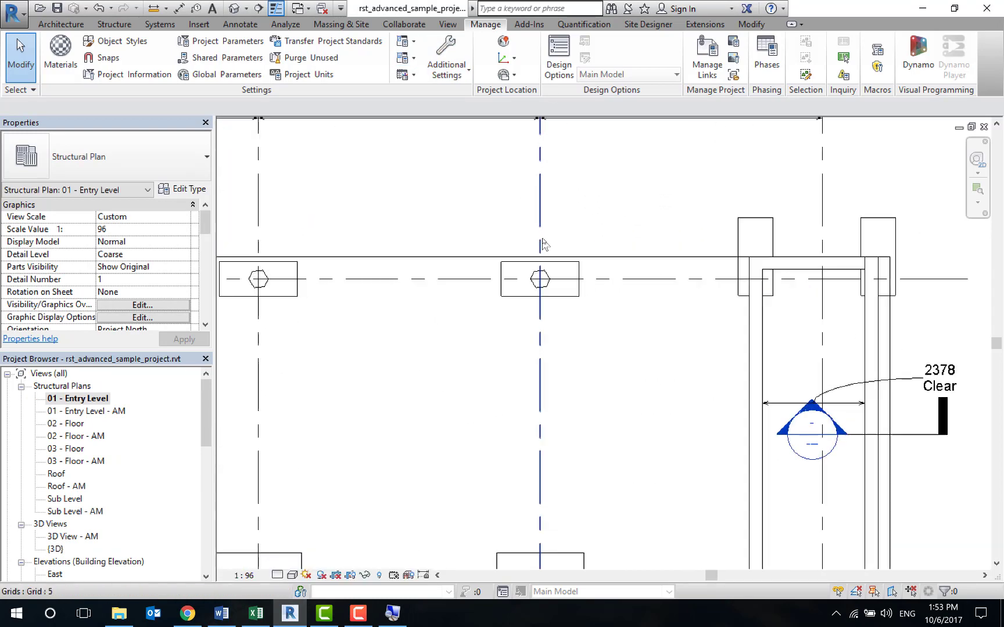
scroll(626, 270, "up", 1)
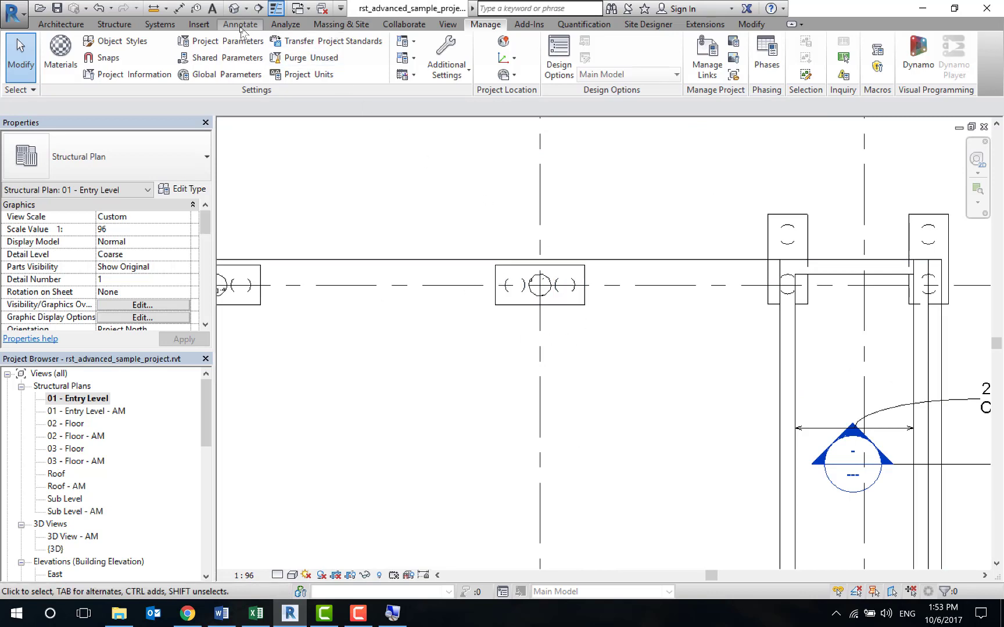
- Draw a callout around the middle pile cap, check its detail view, and return to the plan
left_click(447, 24)
middle_click_drag(594, 217, 588, 273)
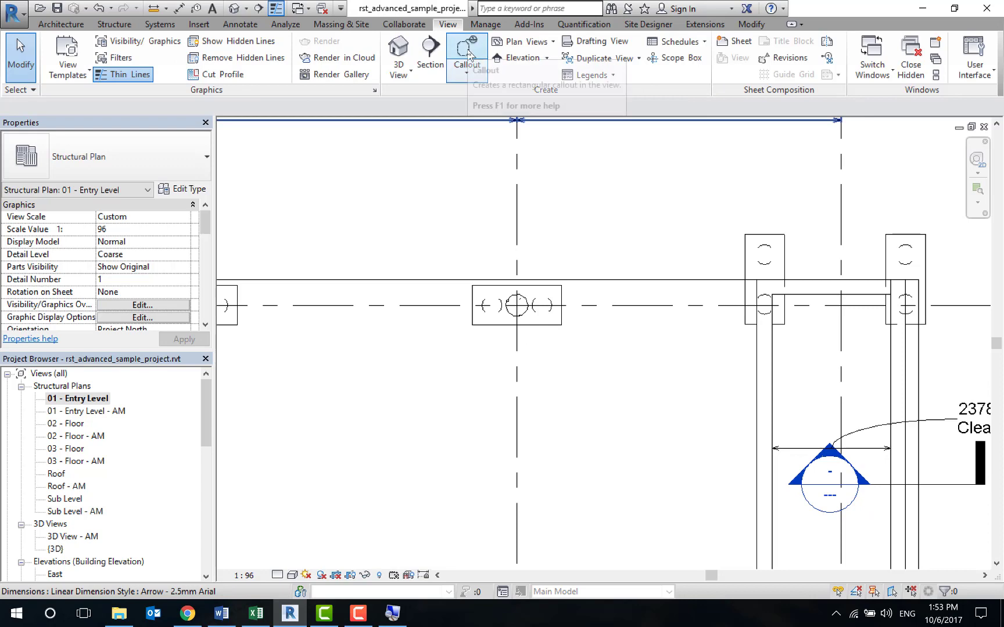
left_click(469, 55)
left_click(446, 247)
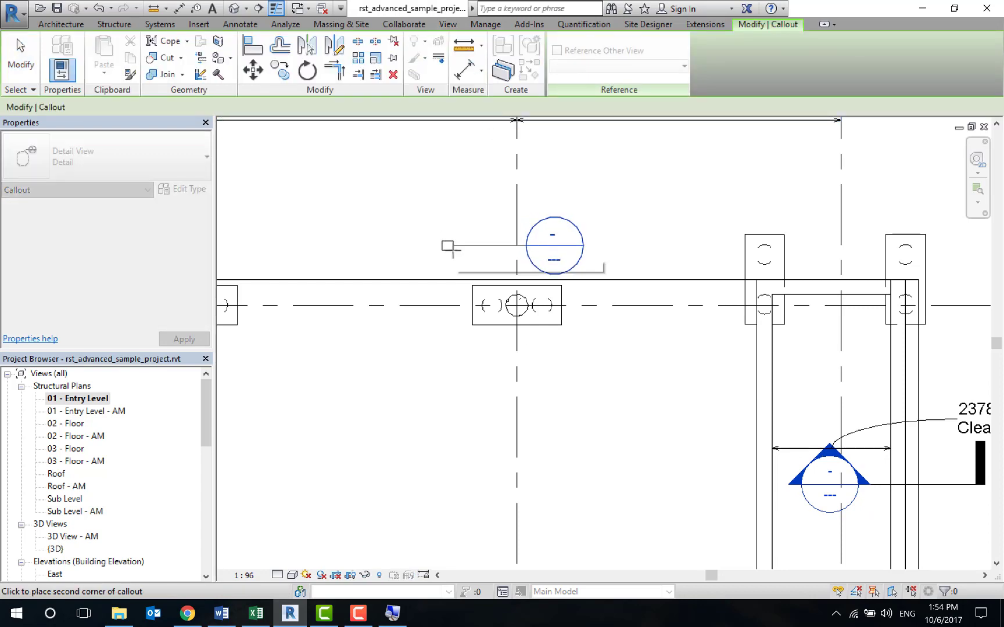
left_click(599, 372)
key("Escape")
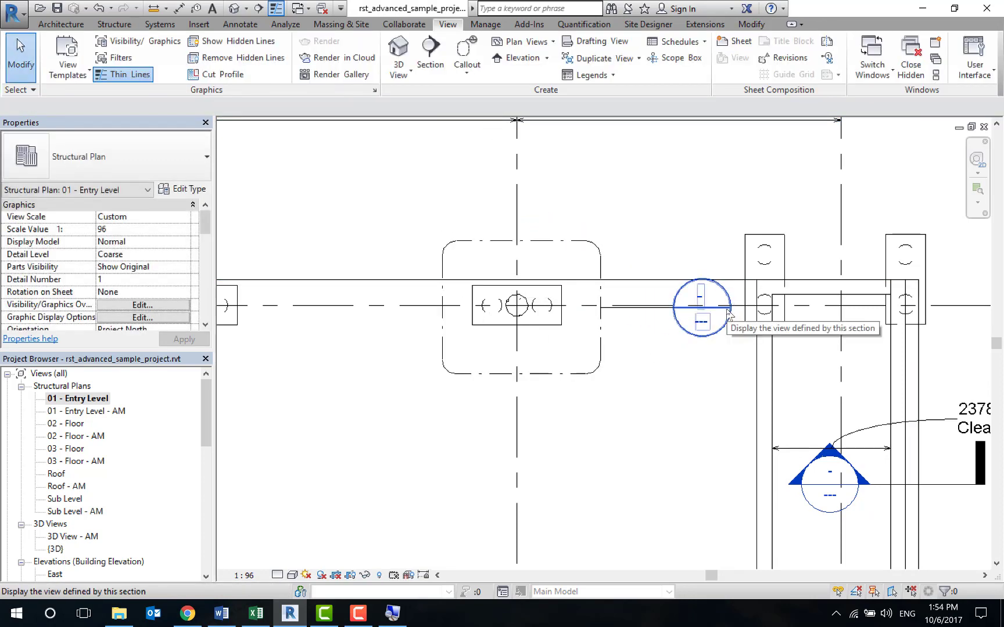
double_click(727, 313)
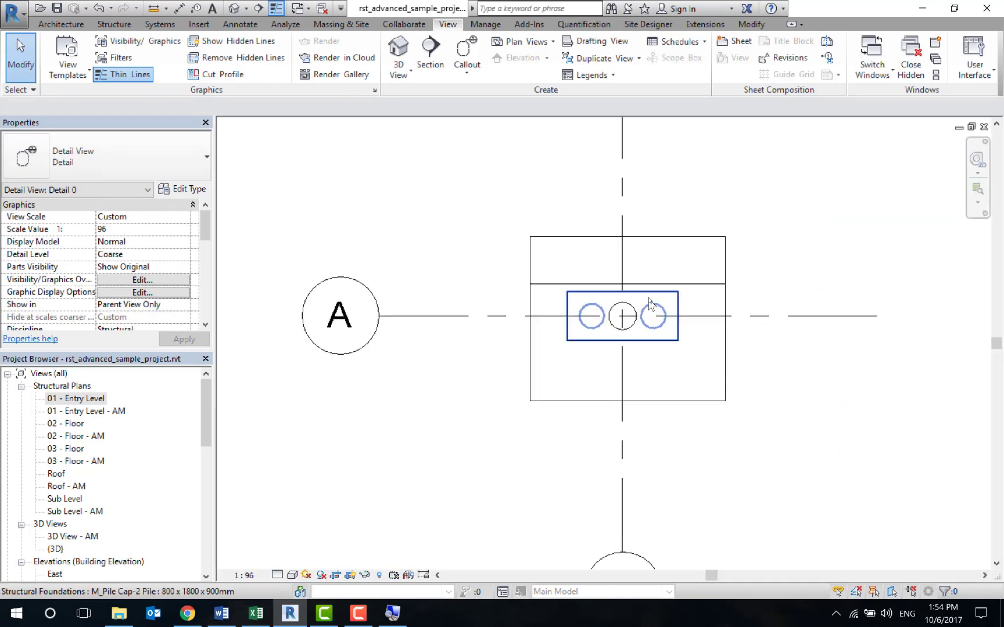
scroll(651, 292, "down", 2)
scroll(652, 292, "down", 2)
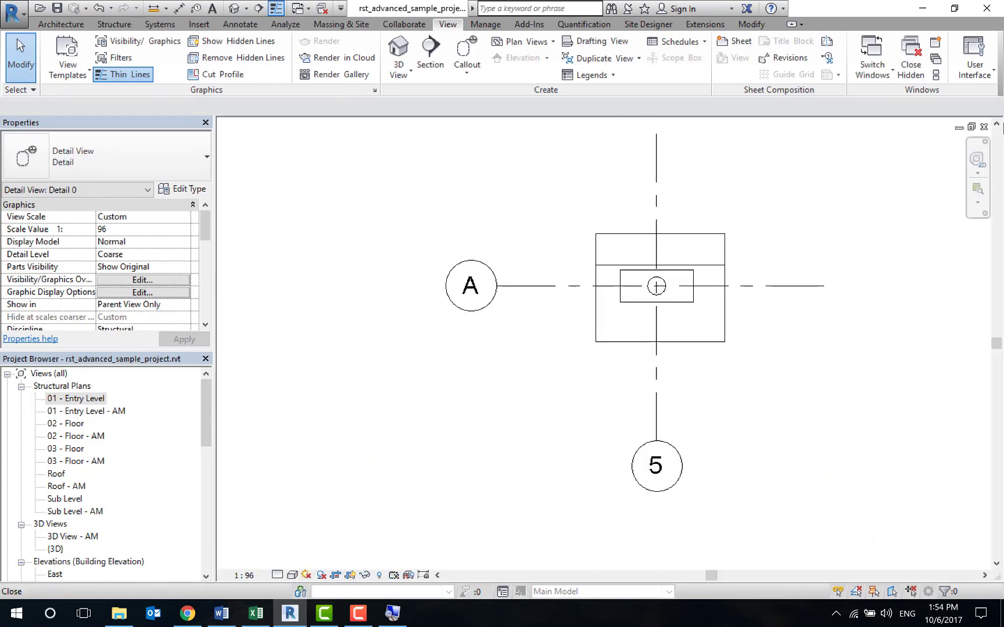
left_click(984, 127)
scroll(634, 218, "down", 3)
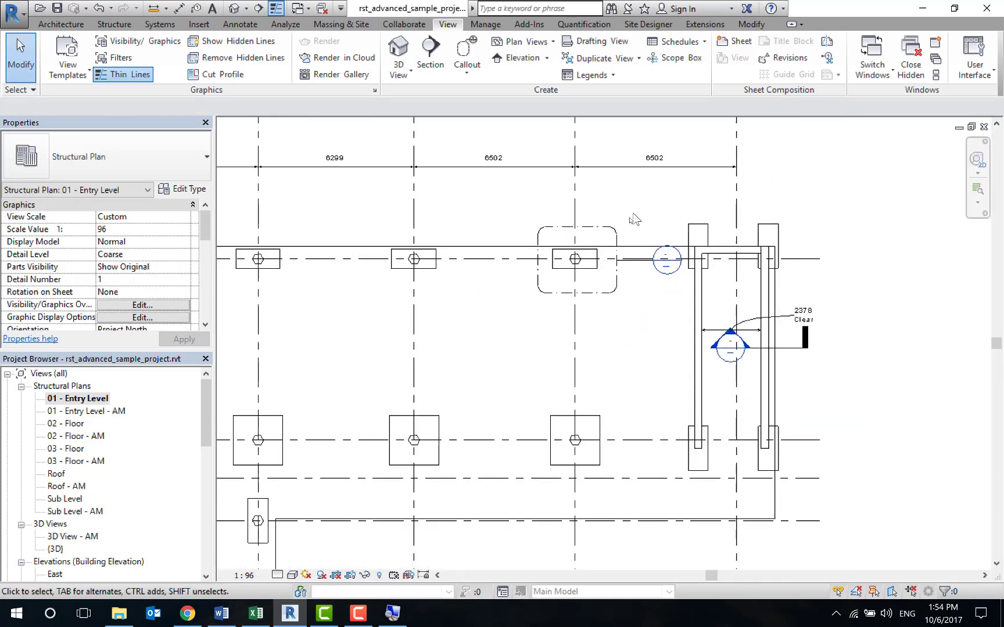
mouse_move(635, 217)
middle_mouse_down()
mouse_move(586, 258)
mouse_move(533, 264)
middle_mouse_up()
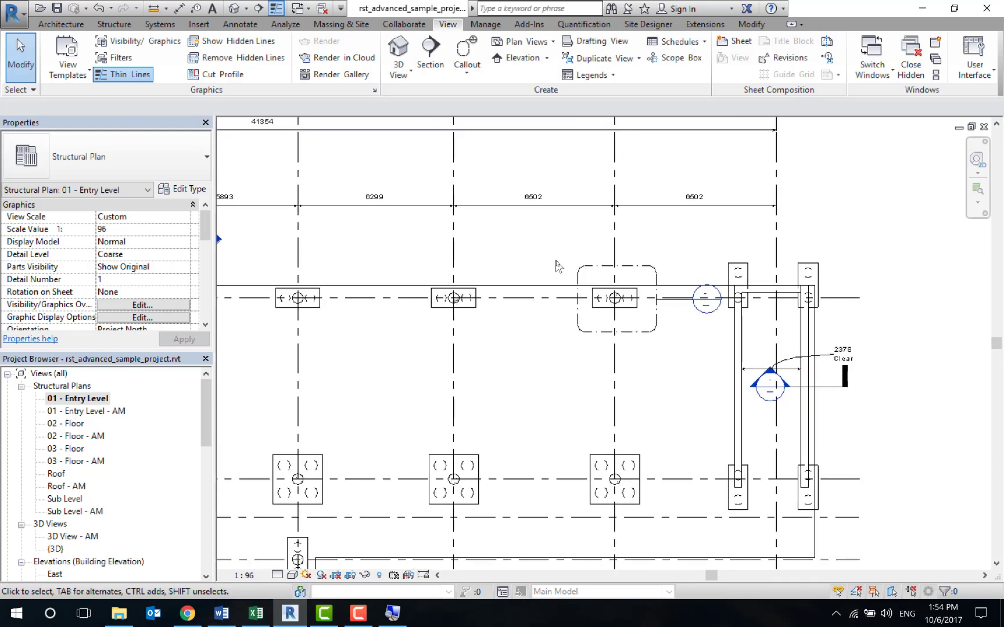
- Add a callout around the second footing referencing Drafting View: FOOTING SECTION, tag moved up
left_click(467, 52)
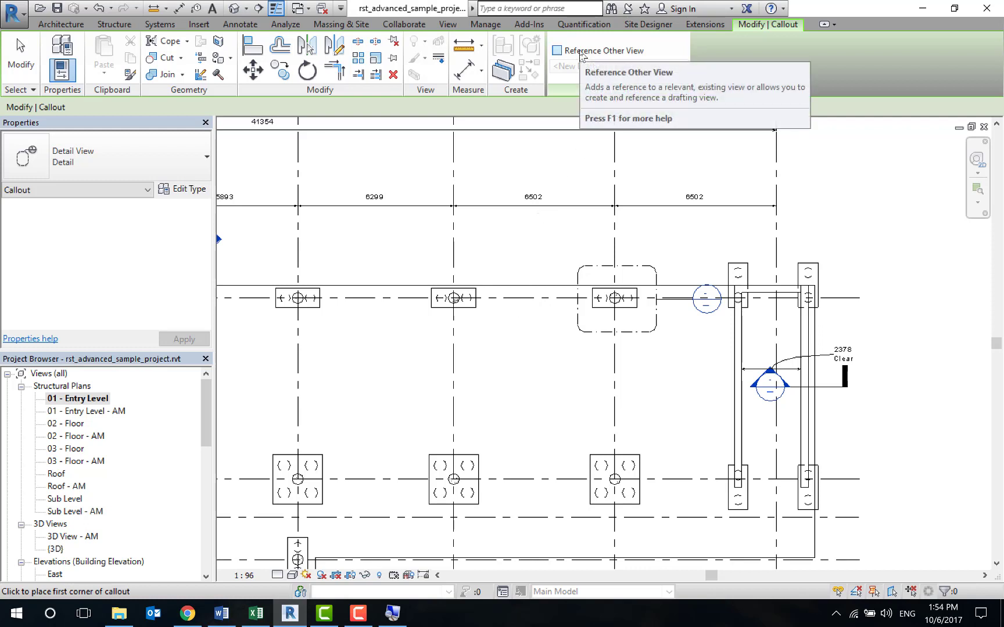
mouse_move(603, 50)
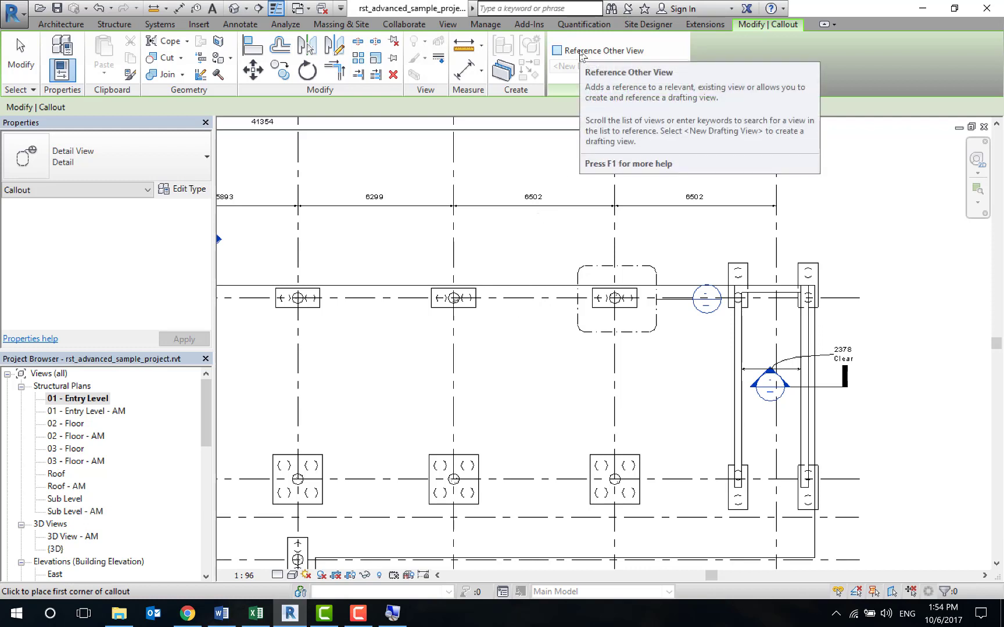
left_click(602, 56)
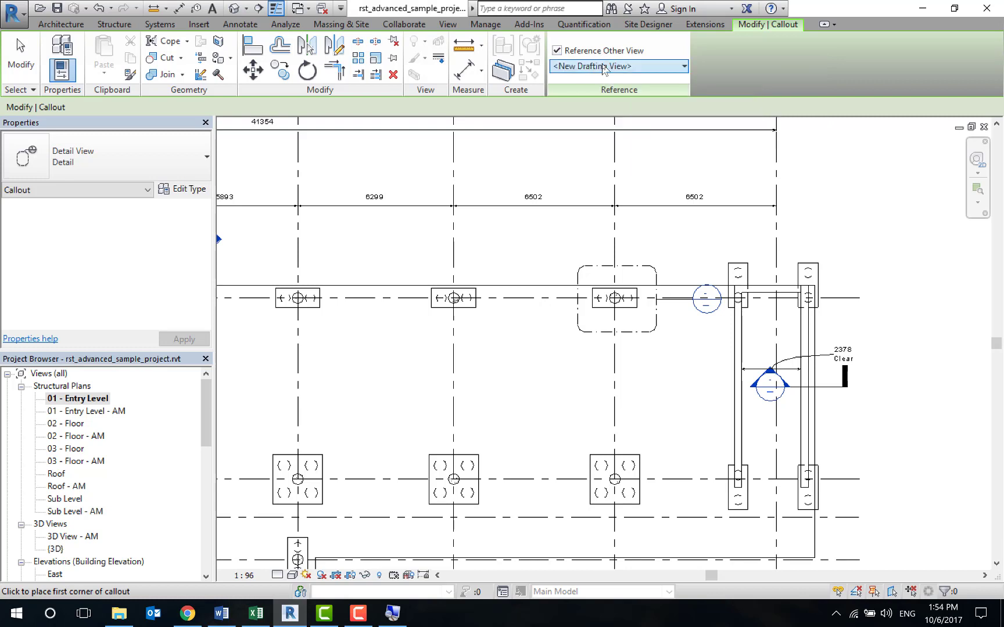
left_click(604, 67)
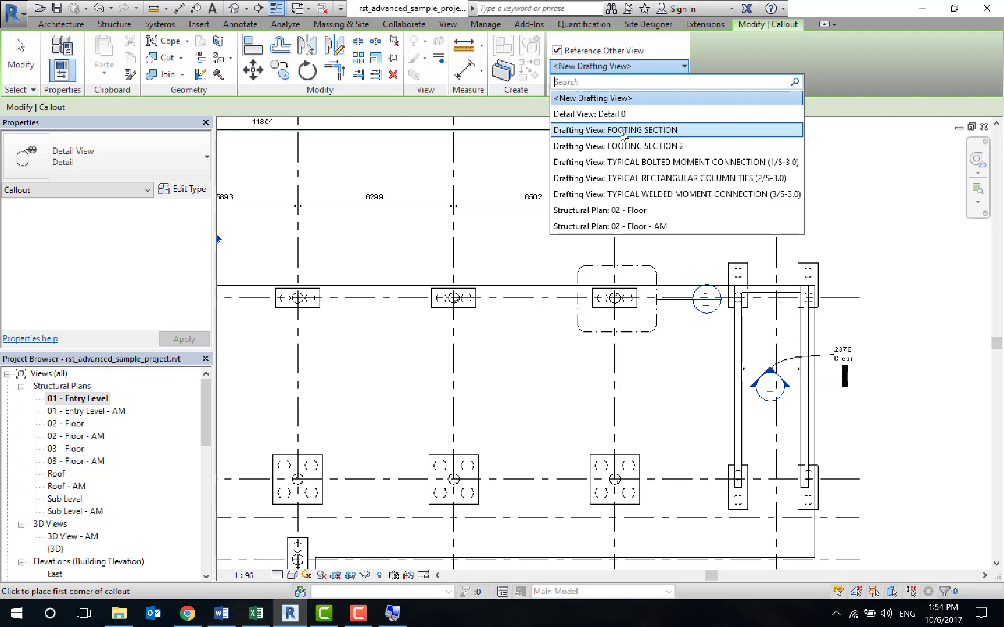
left_click(621, 134)
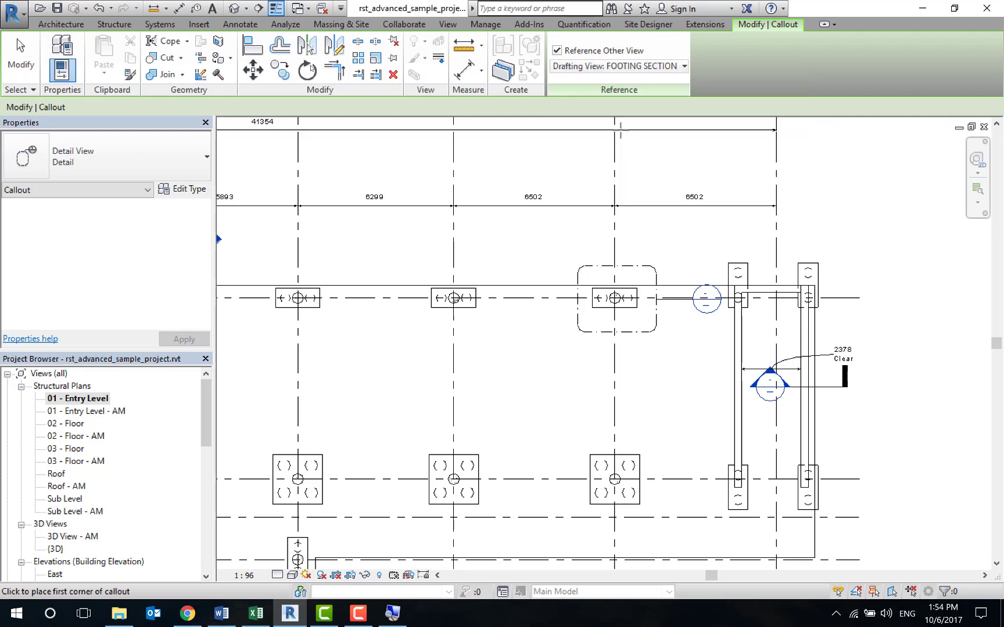
left_click(424, 269)
left_click(491, 329)
key("Escape")
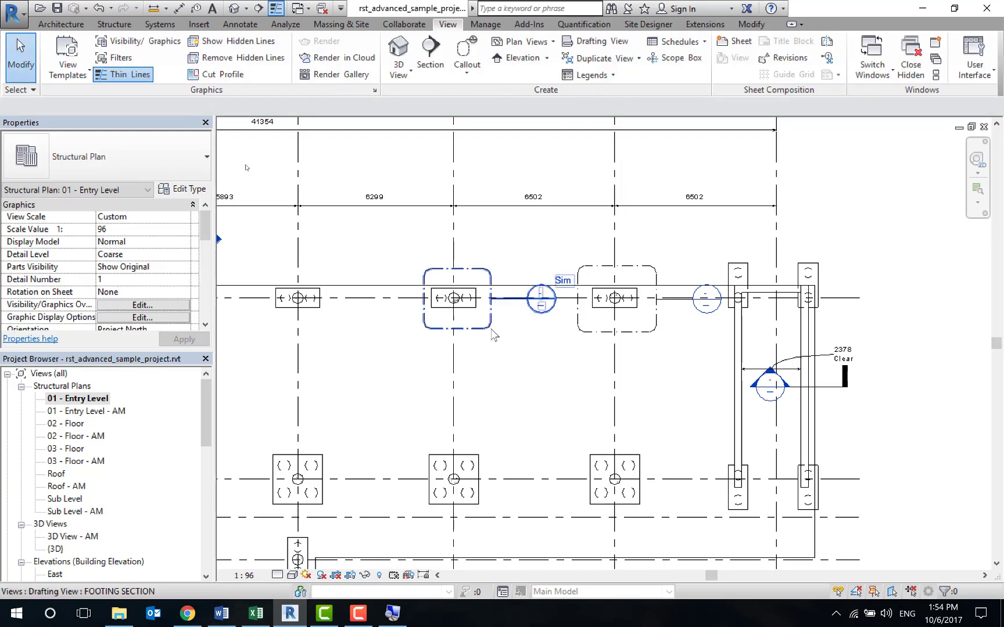
left_click(542, 313)
mouse_move(542, 314)
left_mouse_down()
mouse_move(501, 210)
mouse_move(519, 238)
left_mouse_up()
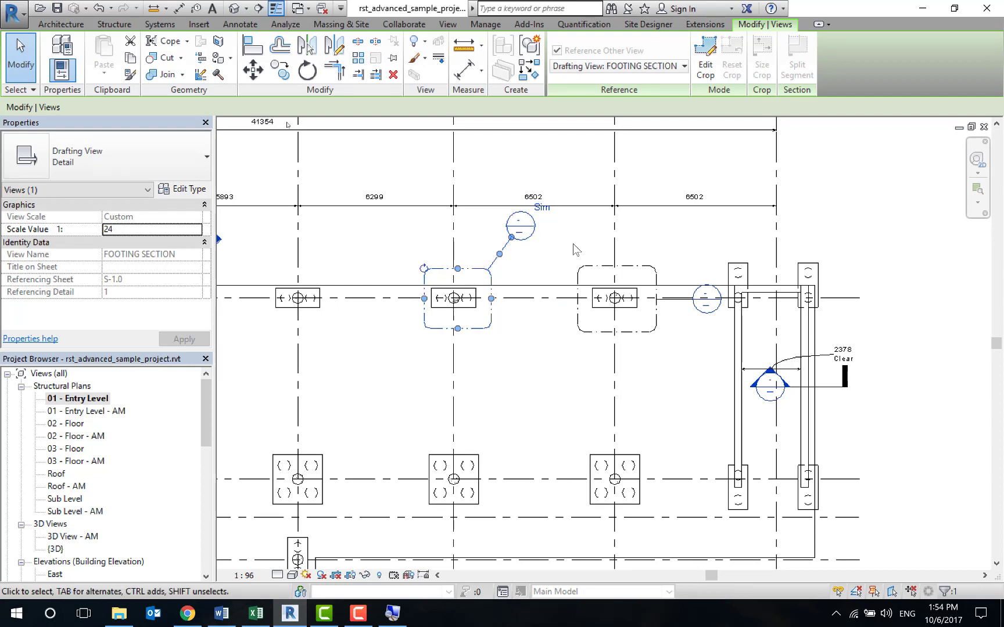
left_click(515, 244)
- Open the FOOTING SECTION view, then create drafting view Drafting 1 at 1 : 50
double_click(535, 232)
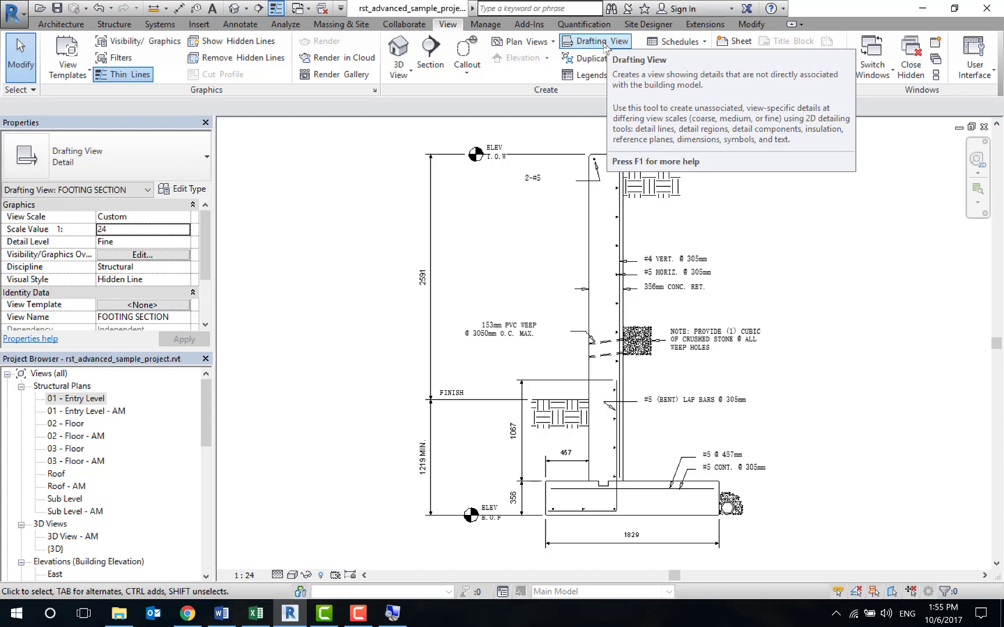
left_click(603, 41)
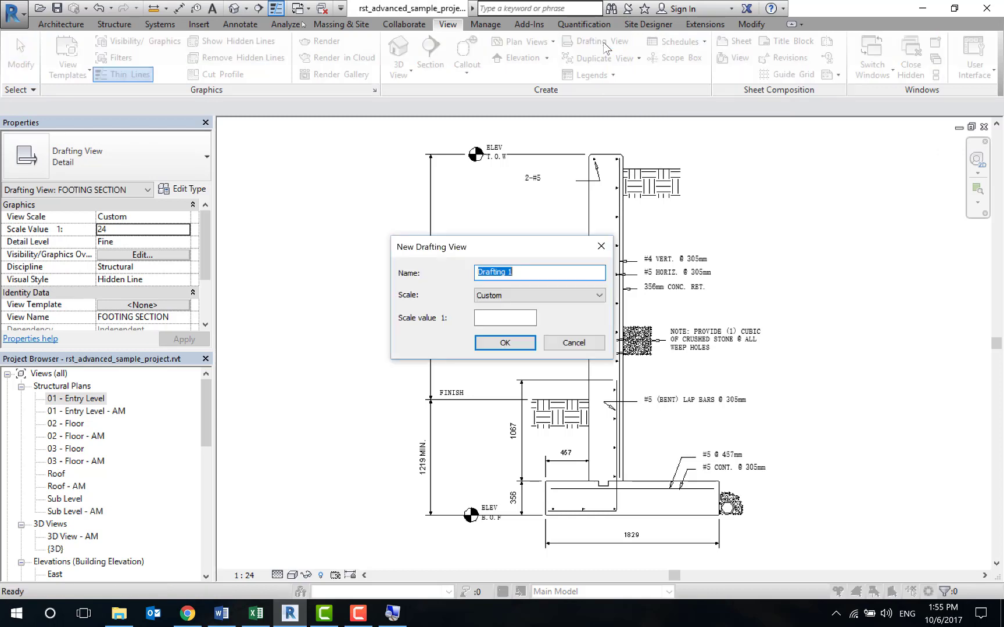
left_click(514, 318)
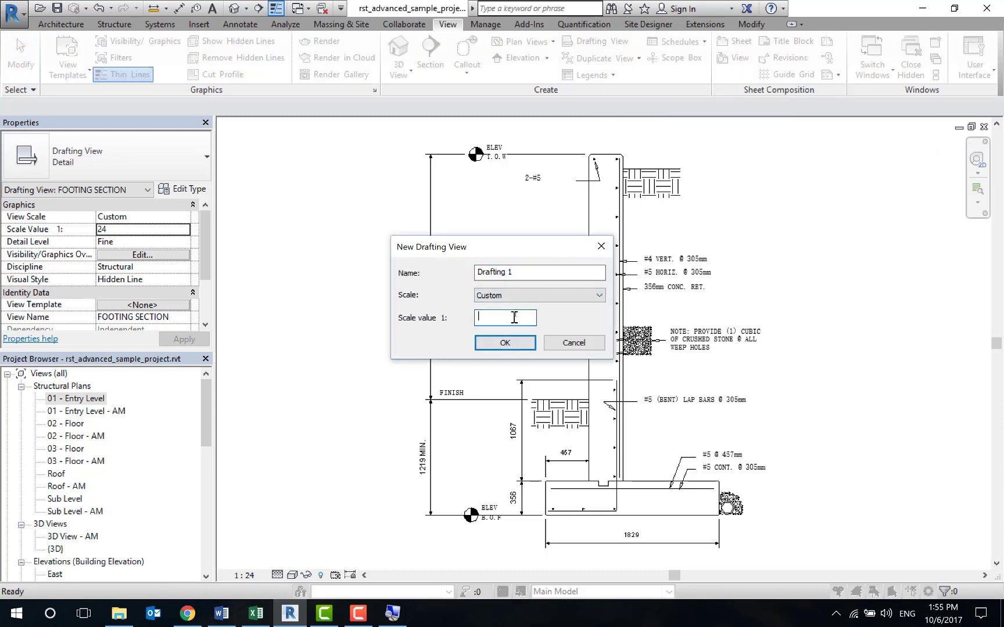
left_click(520, 295)
left_click(531, 372)
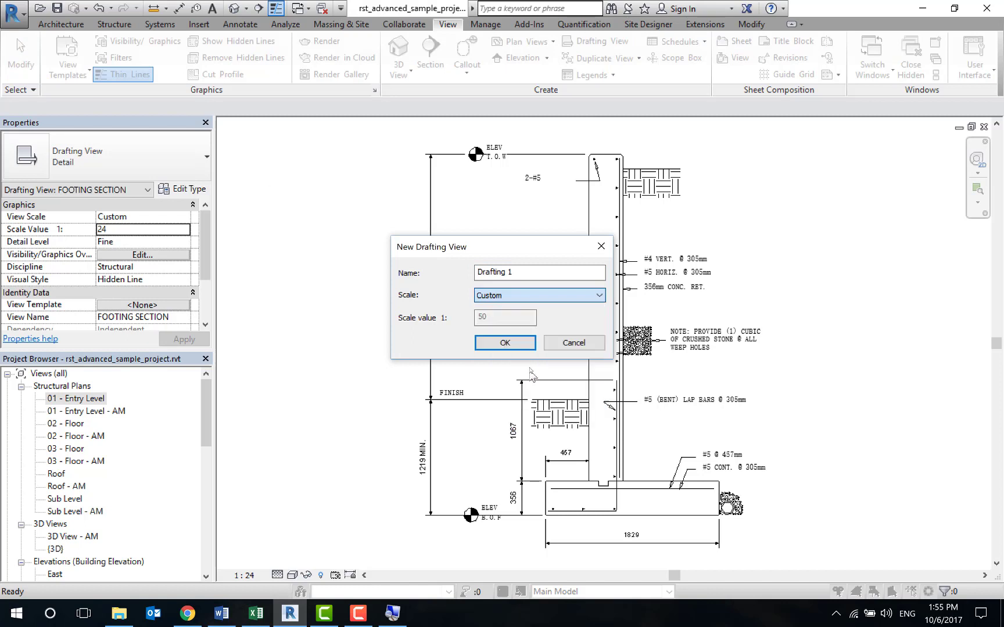
left_click(520, 339)
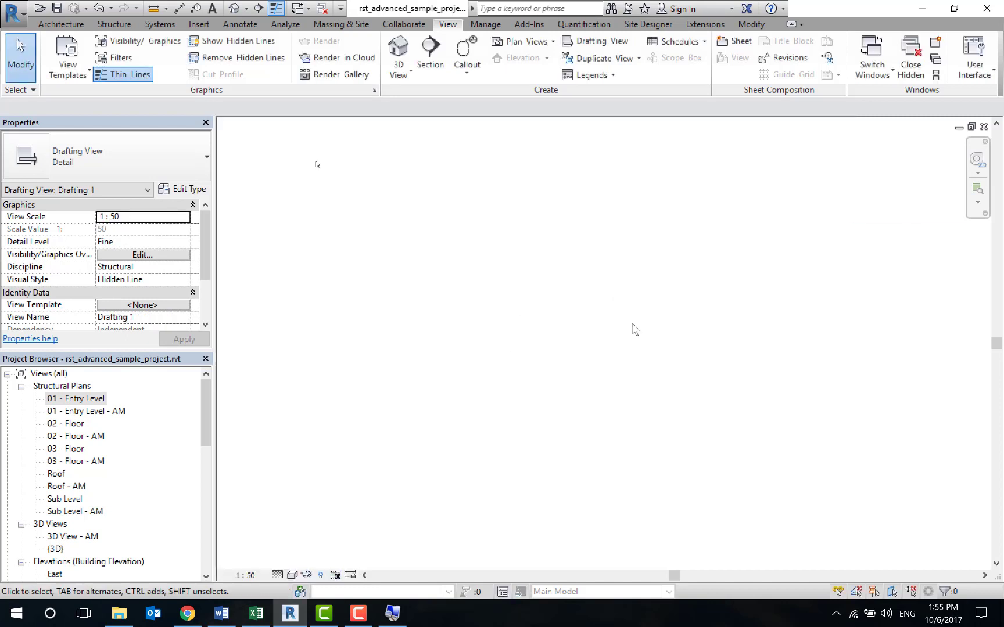
left_click(206, 28)
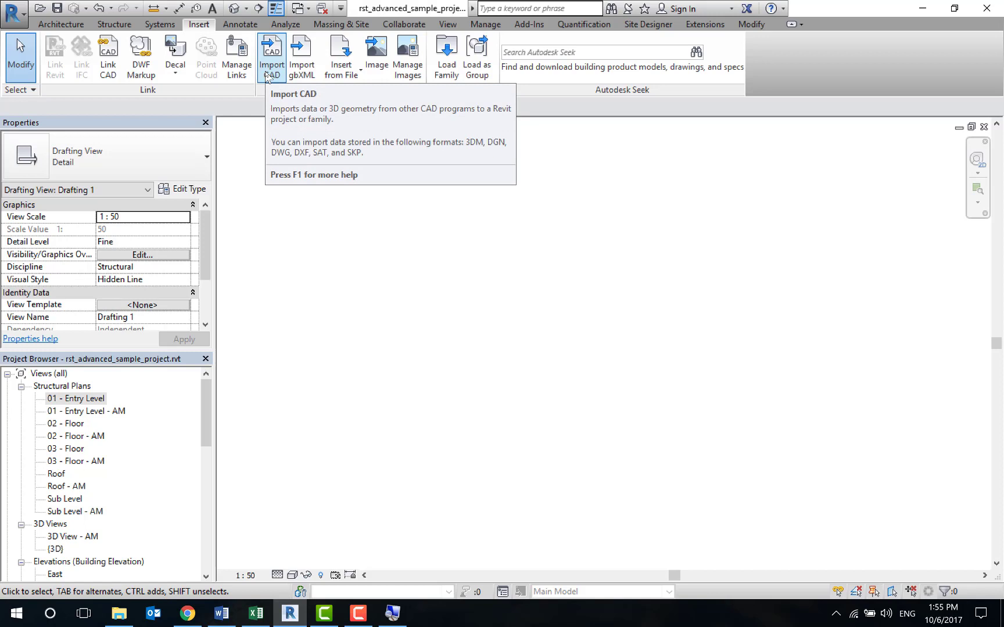
- Import Elevation-North.dwg from Training > Revit Structure Fundamental > CAD file into Drafting 1
left_click(267, 77)
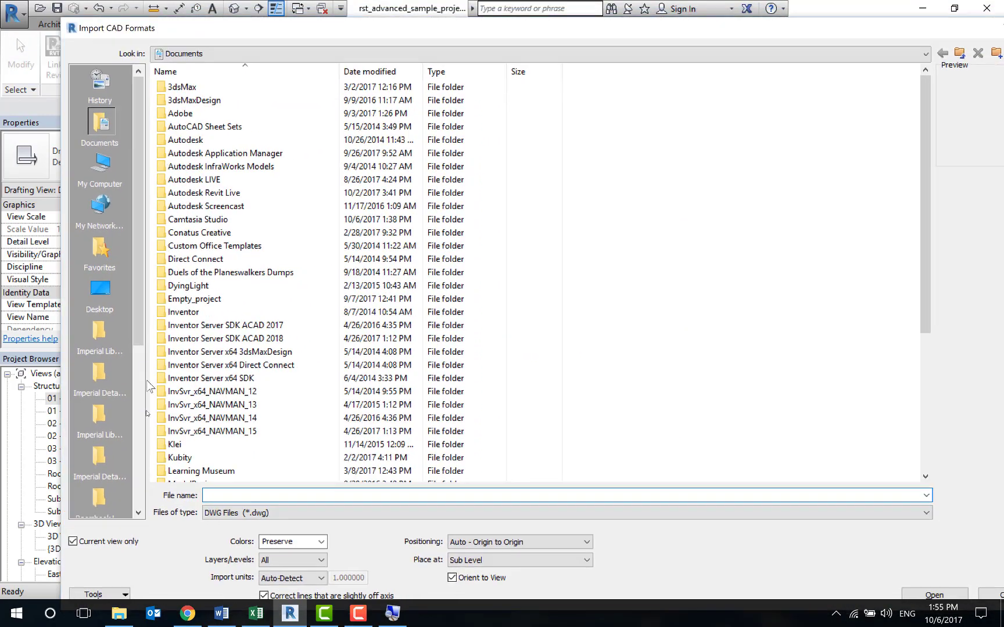
left_click(100, 294)
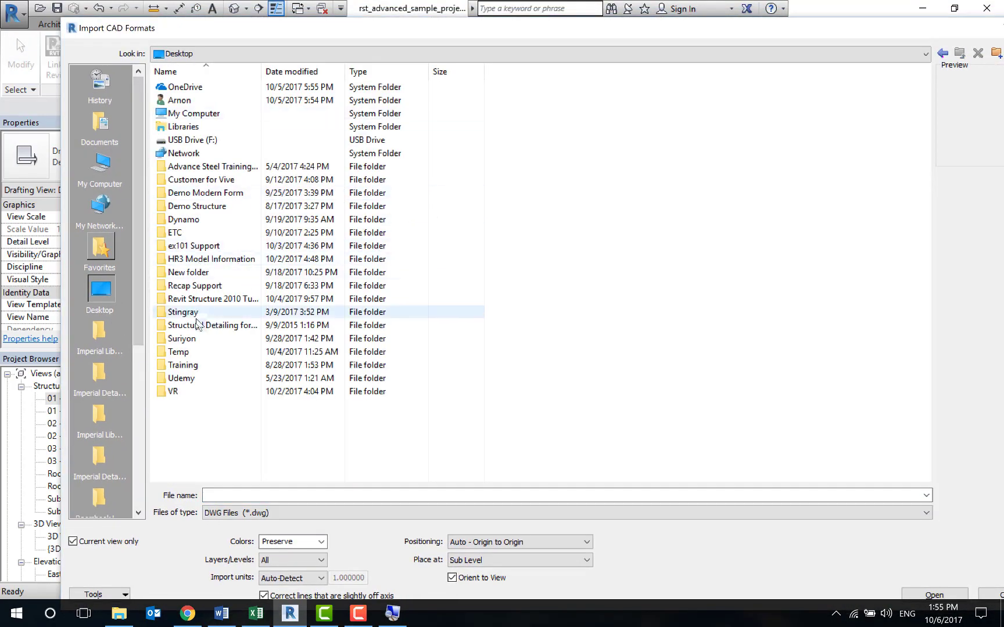
left_click(184, 365)
double_click(210, 140)
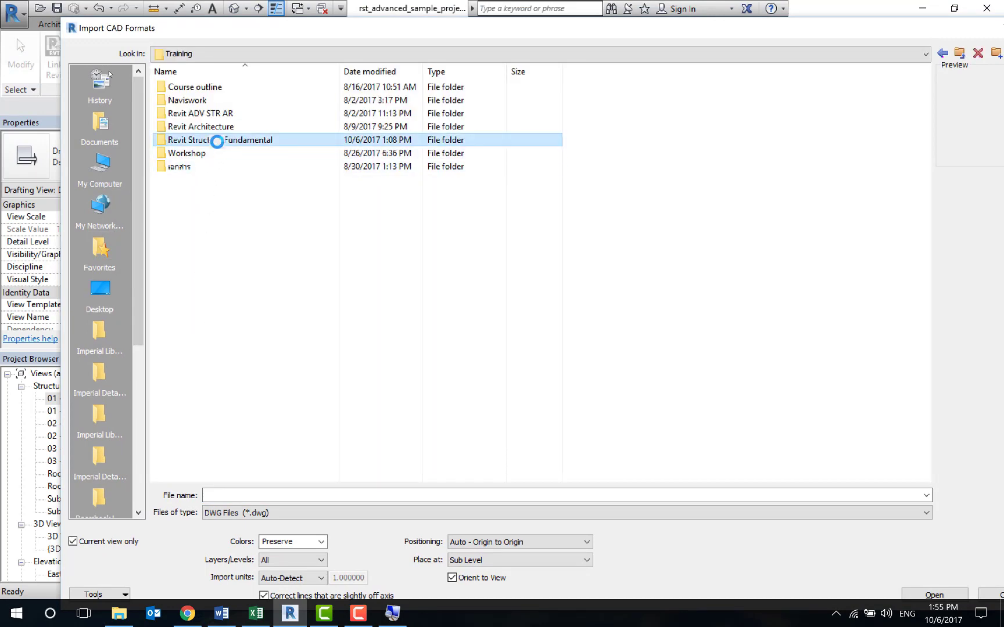
double_click(207, 88)
left_click(229, 87)
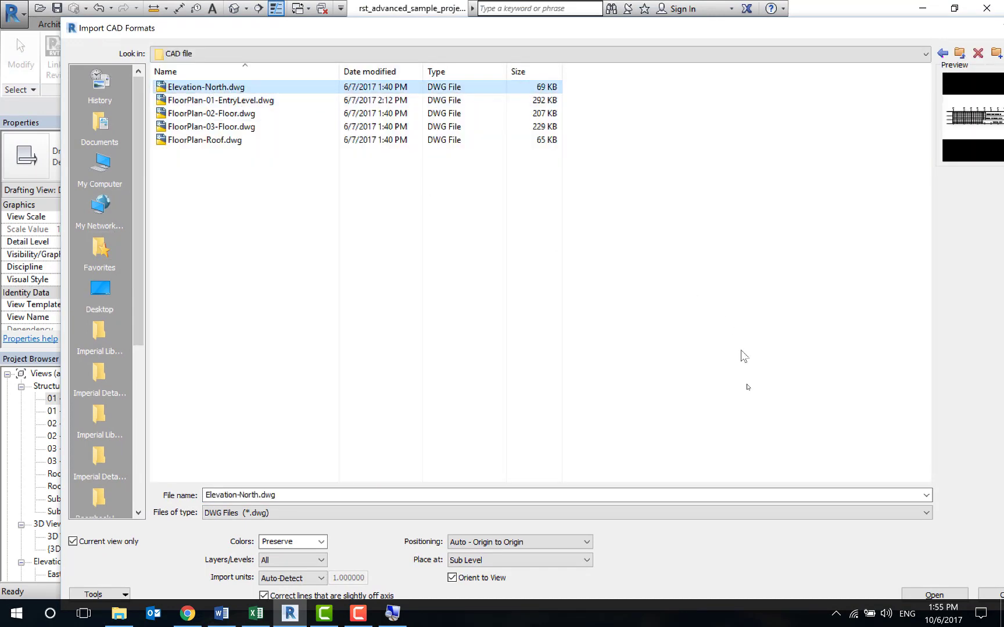
left_click(929, 595)
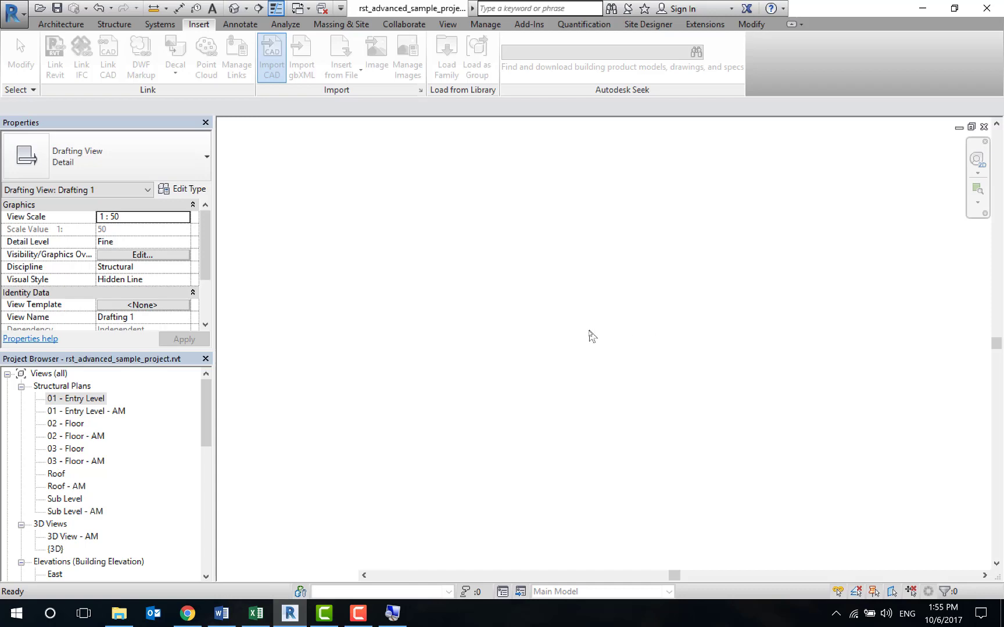
scroll(537, 329, "down", 2)
scroll(560, 351, "down", 4)
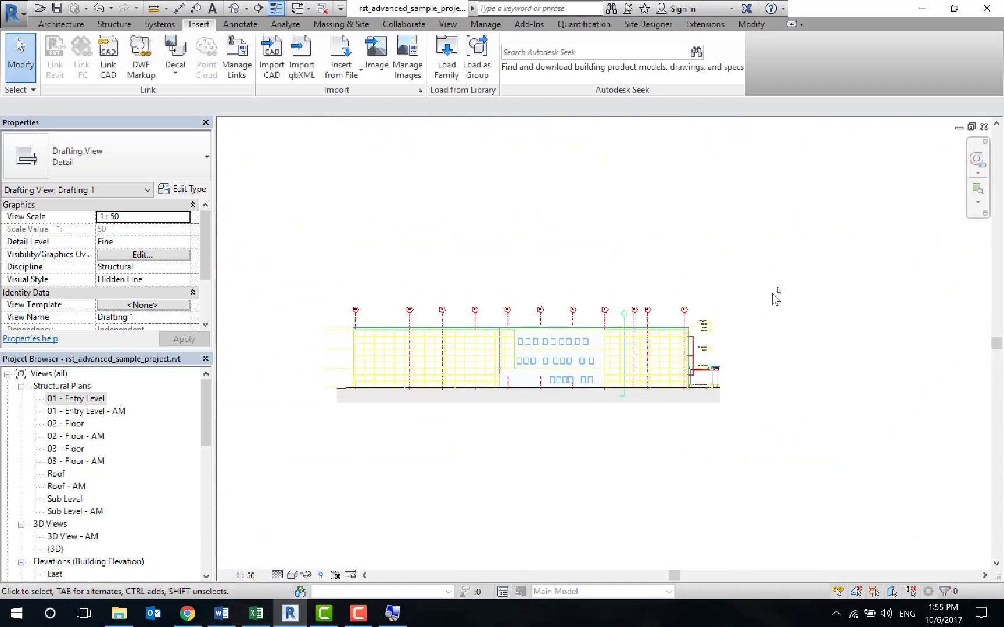
- Close the Drafting 1 and FOOTING SECTION views, back to the Entry Level plan
left_click(984, 127)
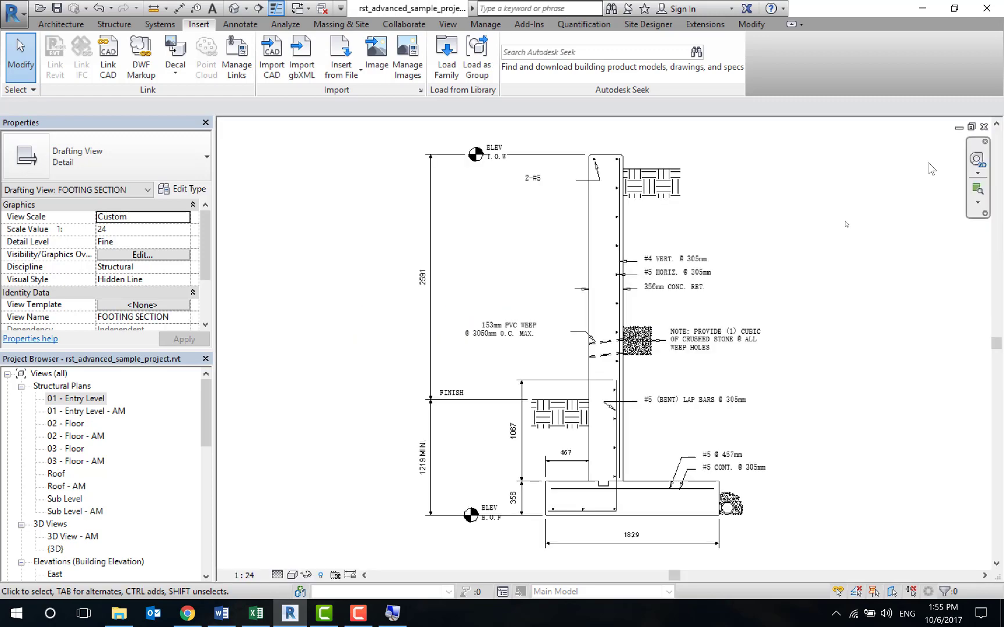
left_click(984, 127)
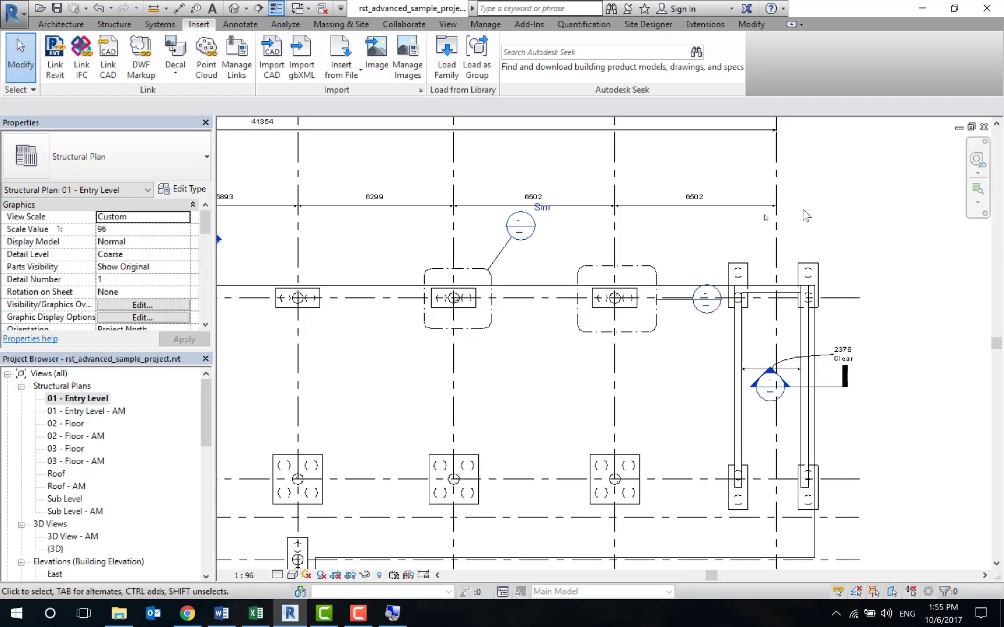
middle_click_drag(523, 348, 558, 360)
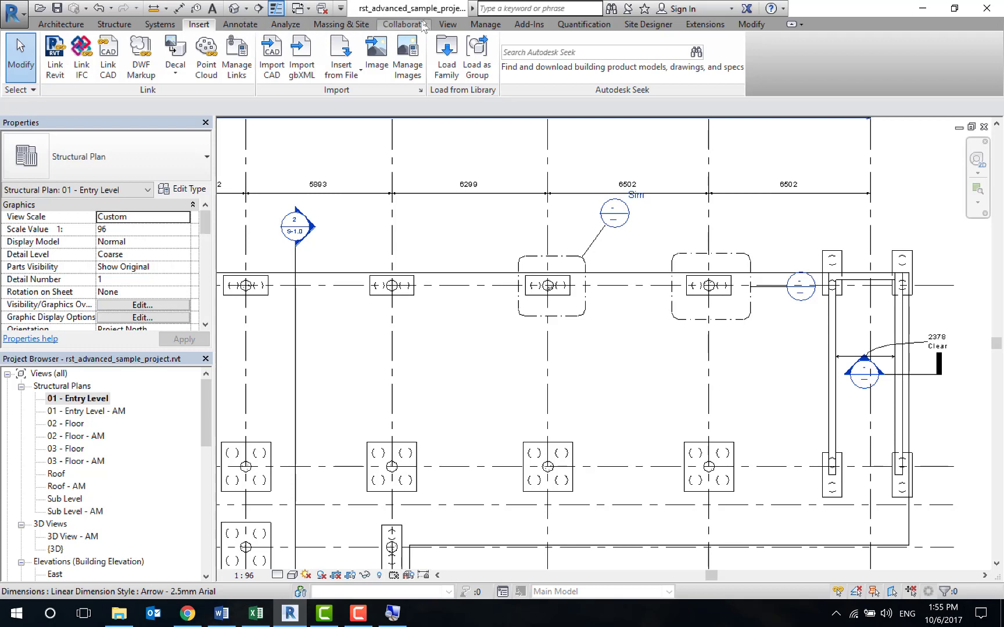
- Draw a section on the plan referencing Drafting View: Drafting 1 and check its target view
left_click(447, 23)
left_click(443, 65)
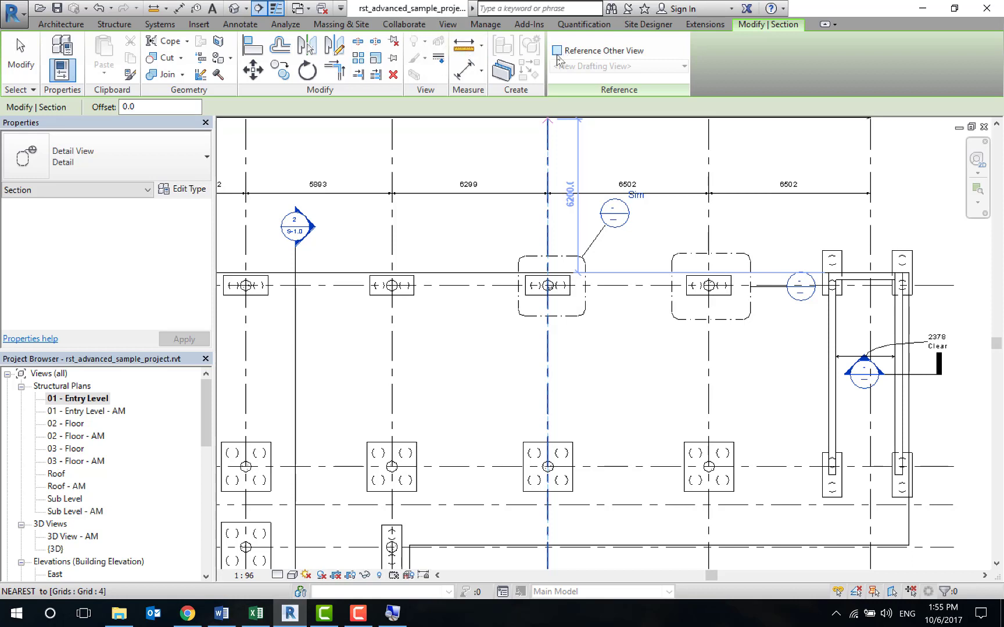
left_click(559, 51)
left_click(578, 69)
scroll(645, 163, "down", 1)
scroll(645, 162, "up", 1)
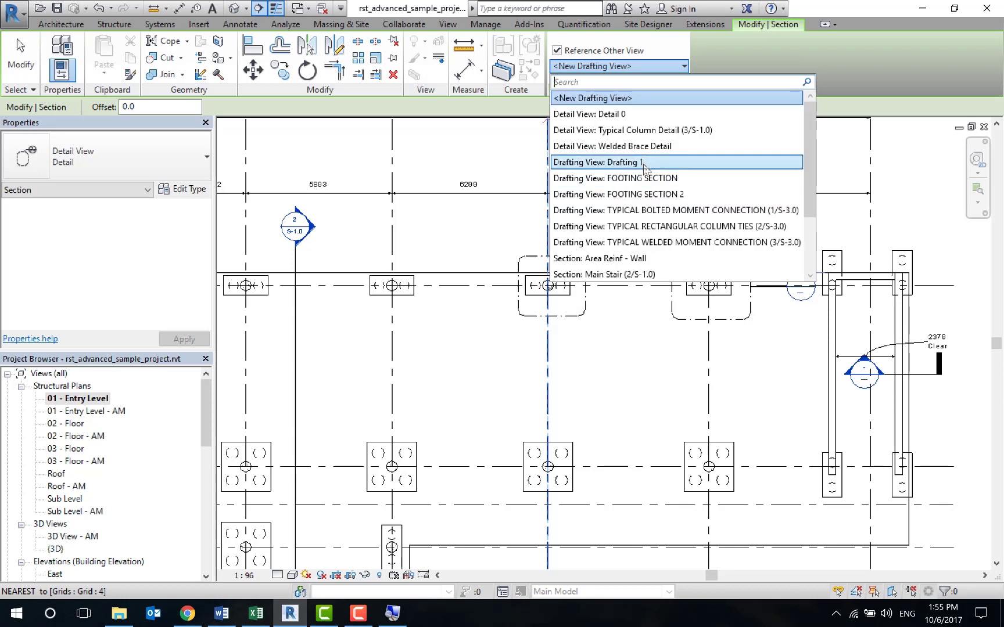
left_click(644, 162)
left_click(403, 248)
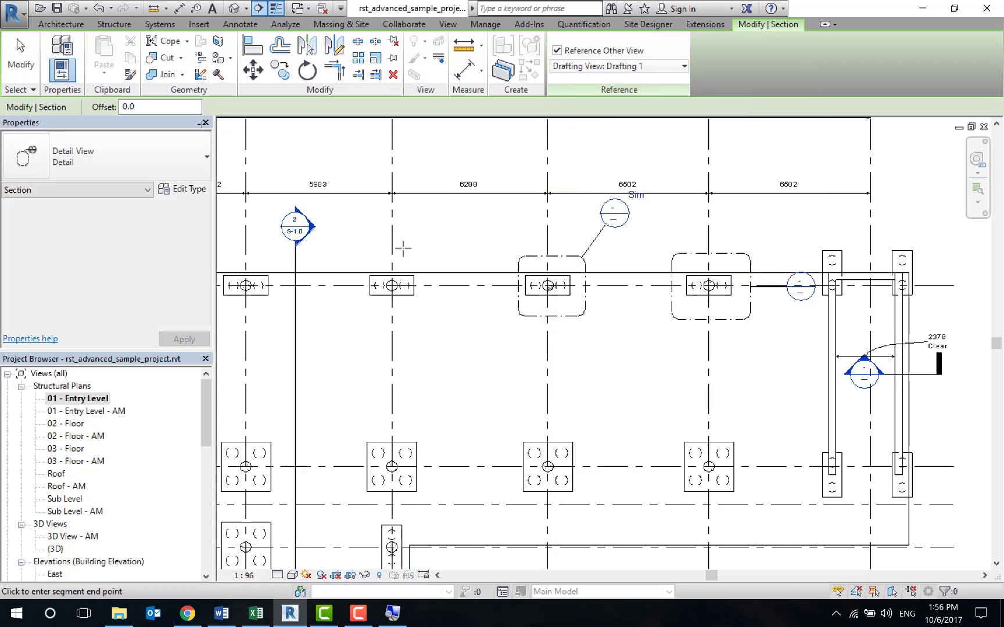
left_click(403, 336)
key("Escape")
key("Escape")
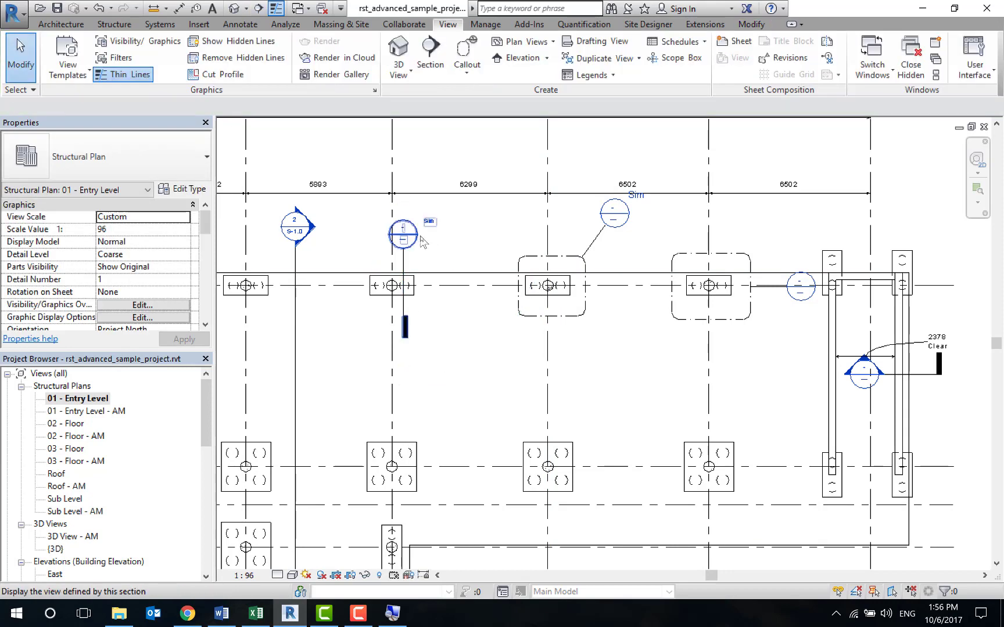
double_click(413, 237)
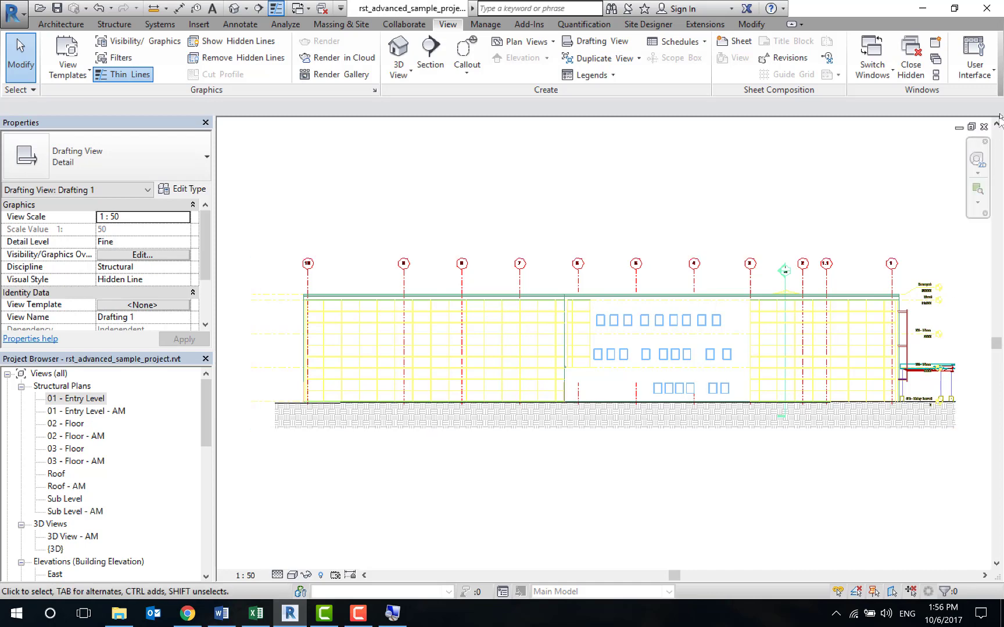
key("ctrl+Tab")
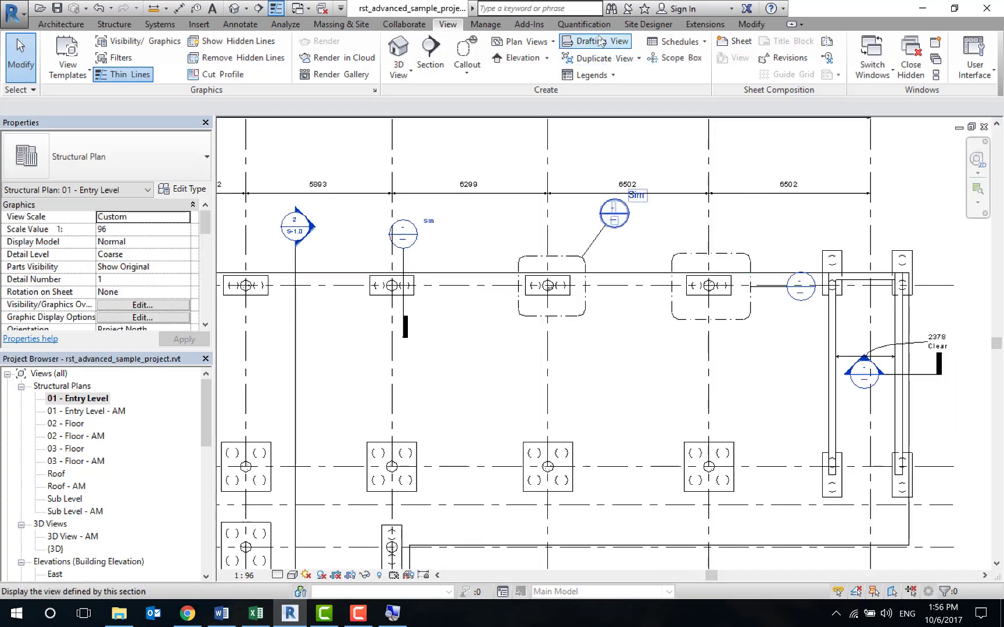
- Create drafting view Drafting 2 at 1 : 20
left_click(599, 43)
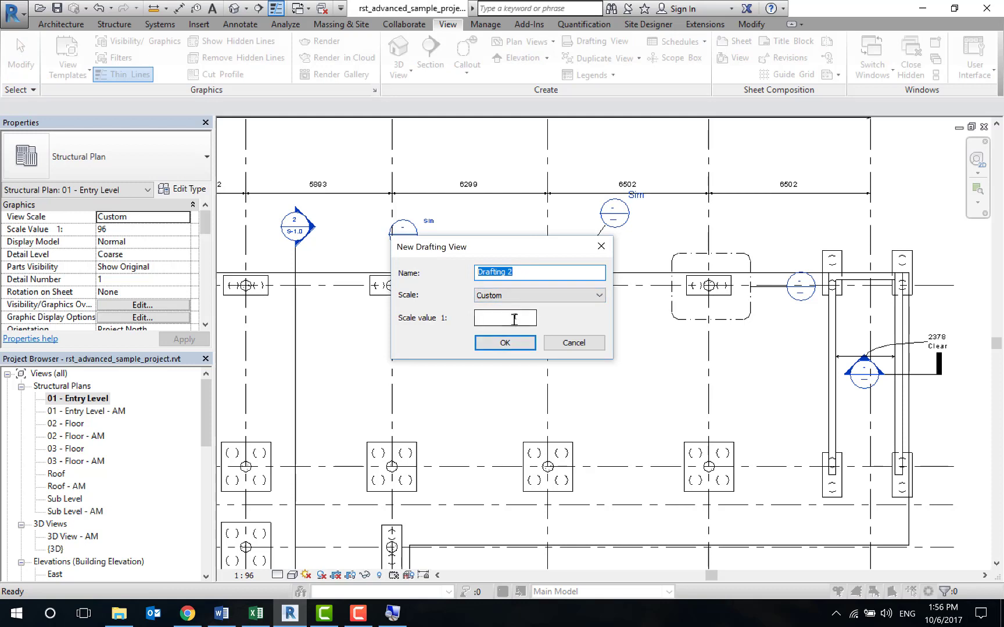
left_click(527, 298)
left_click(516, 353)
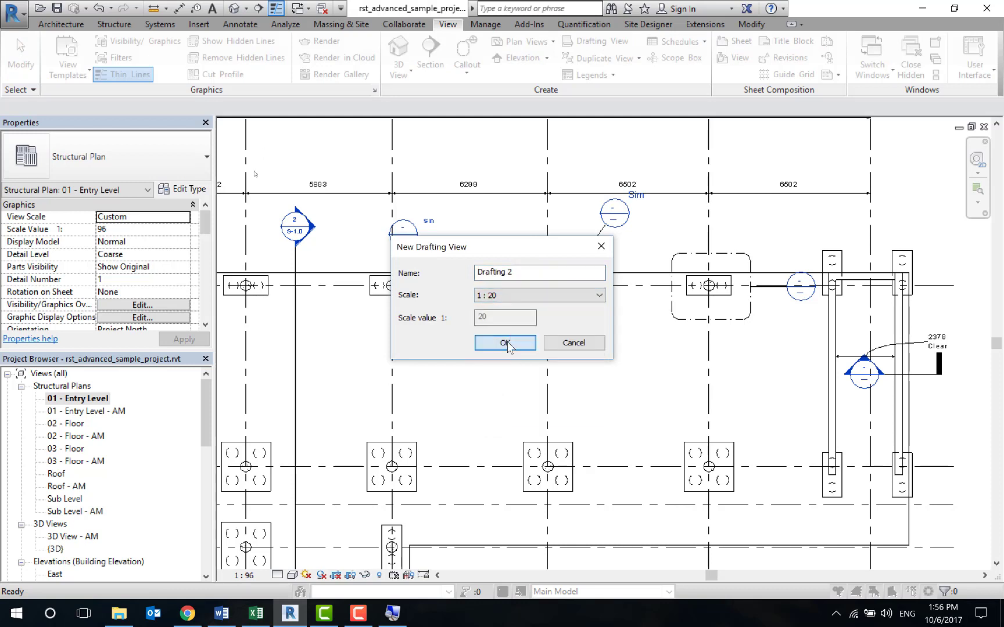
left_click(508, 342)
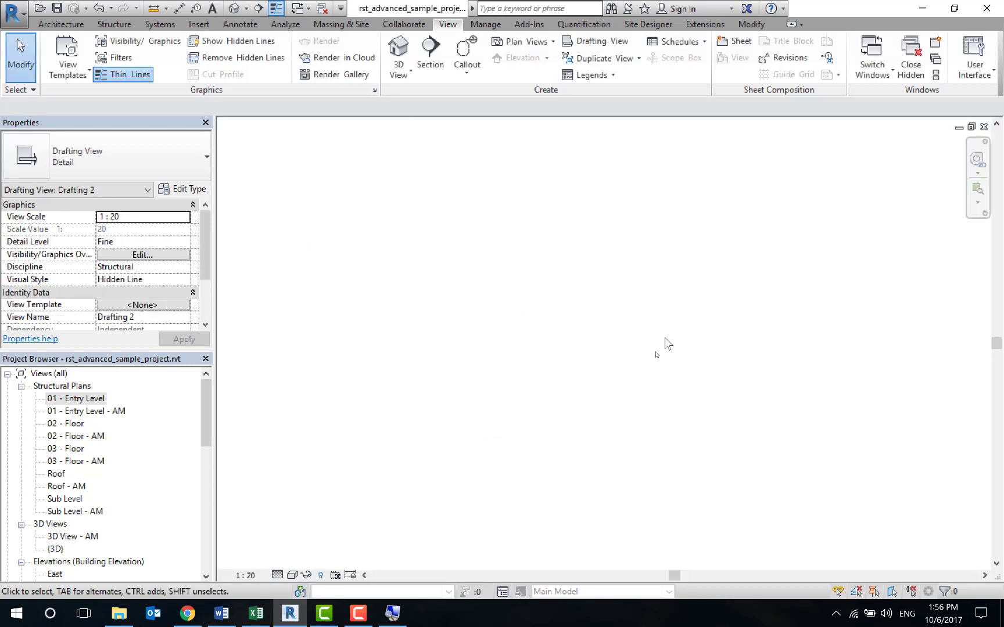
scroll(116, 436, "down", 2)
scroll(58, 453, "down", 2)
scroll(17, 459, "down", 4)
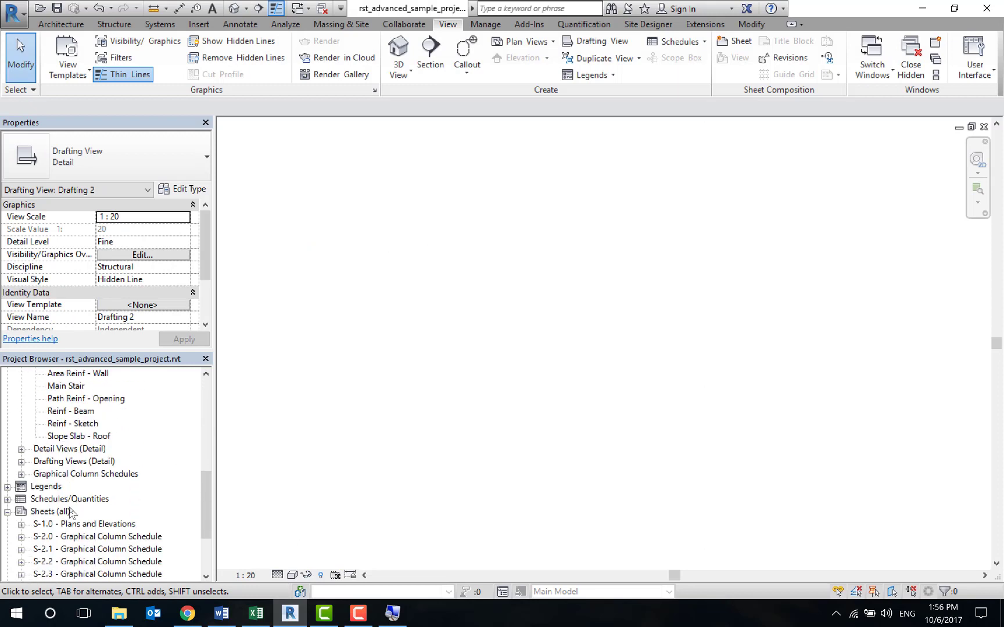
left_click(21, 462)
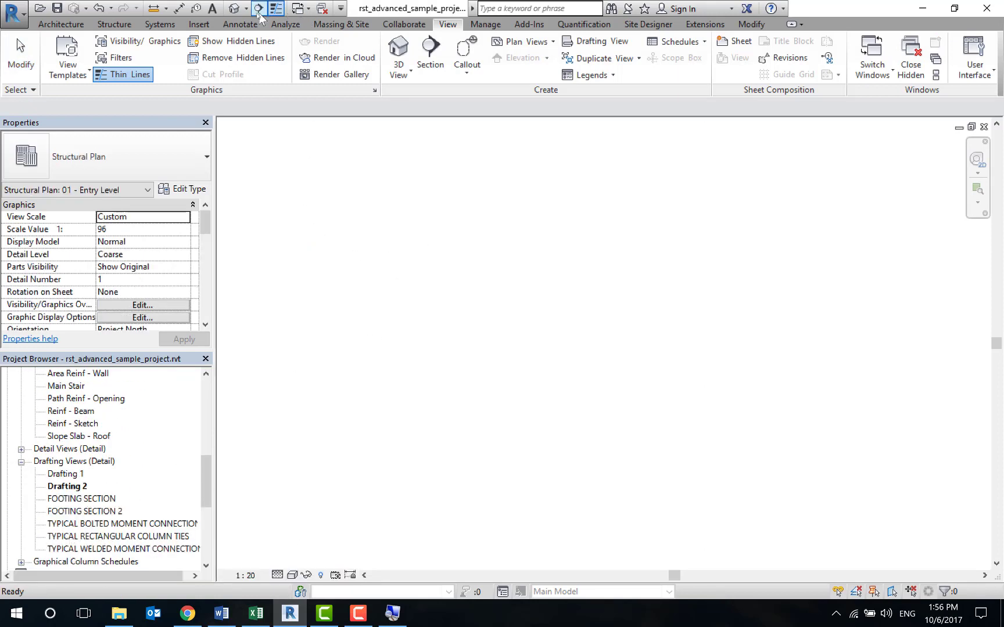
- Draw a closed rectangle of four detail lines in Drafting 2
left_click(198, 24)
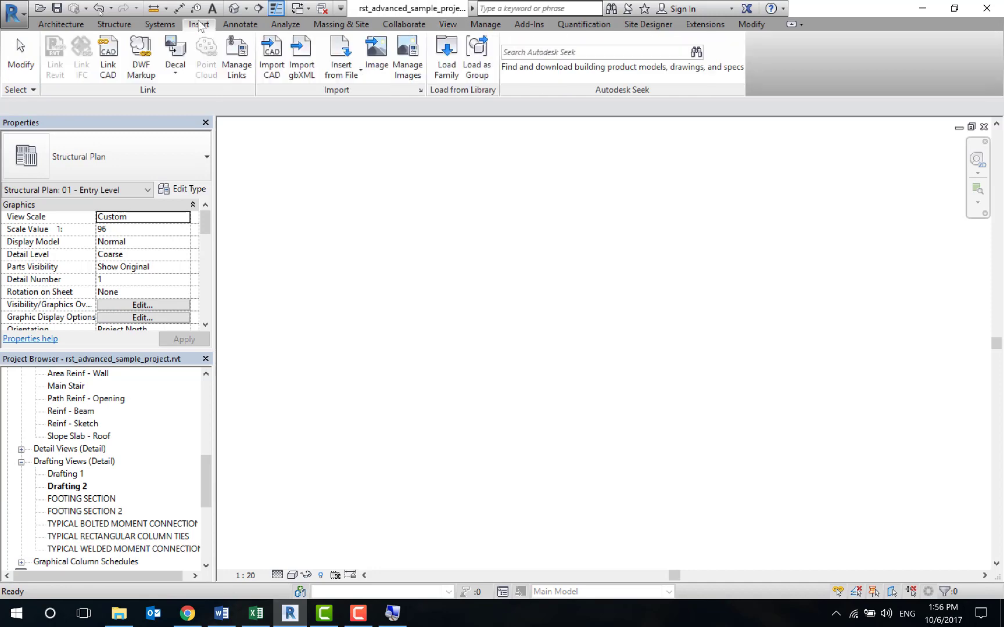
left_click(240, 24)
left_click(320, 46)
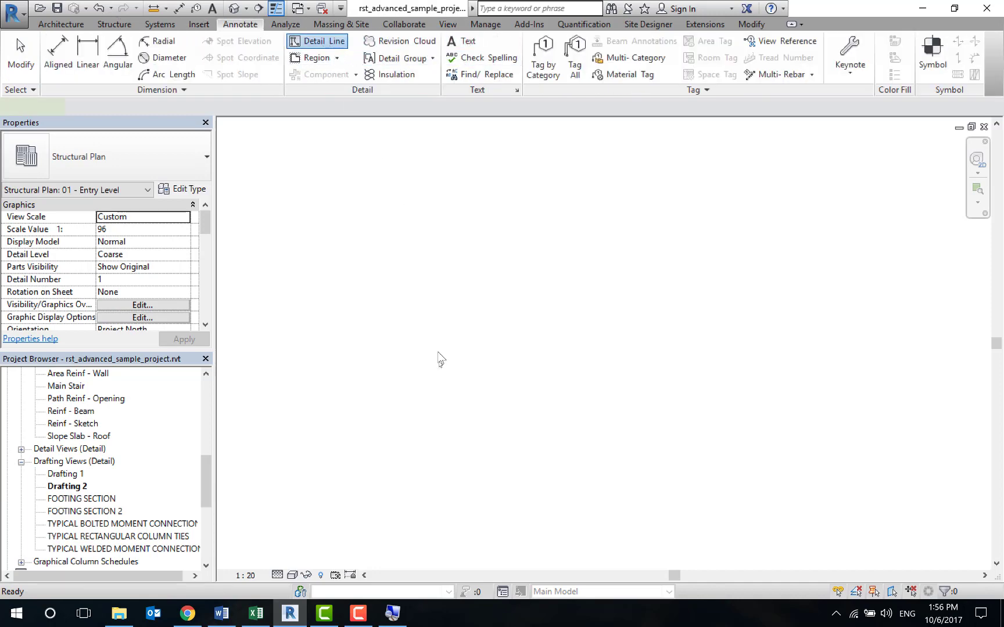
left_click(448, 396)
left_click(448, 247)
left_click(573, 247)
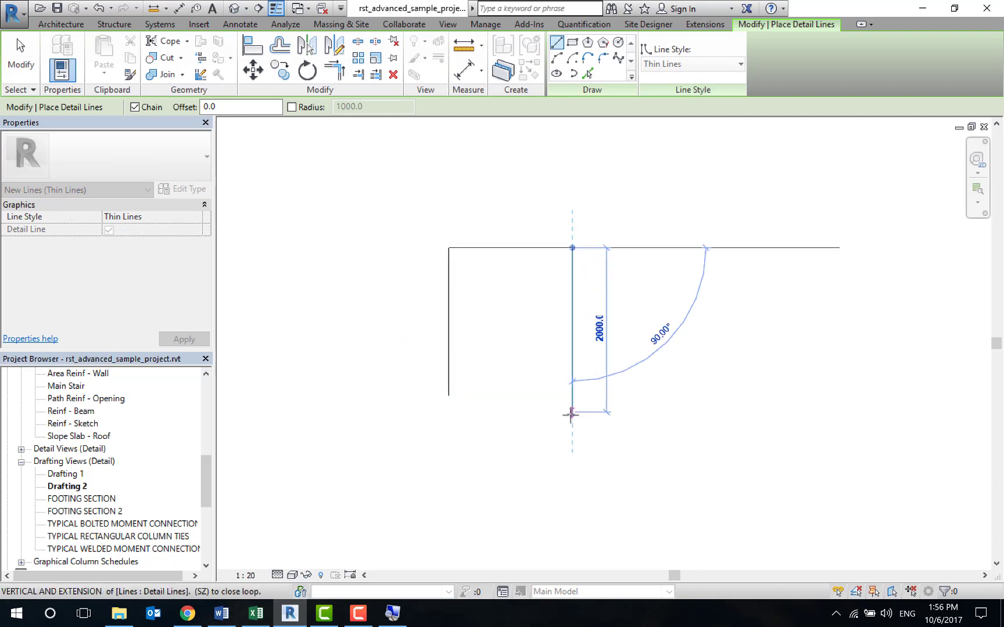
left_click(572, 388)
left_click(450, 387)
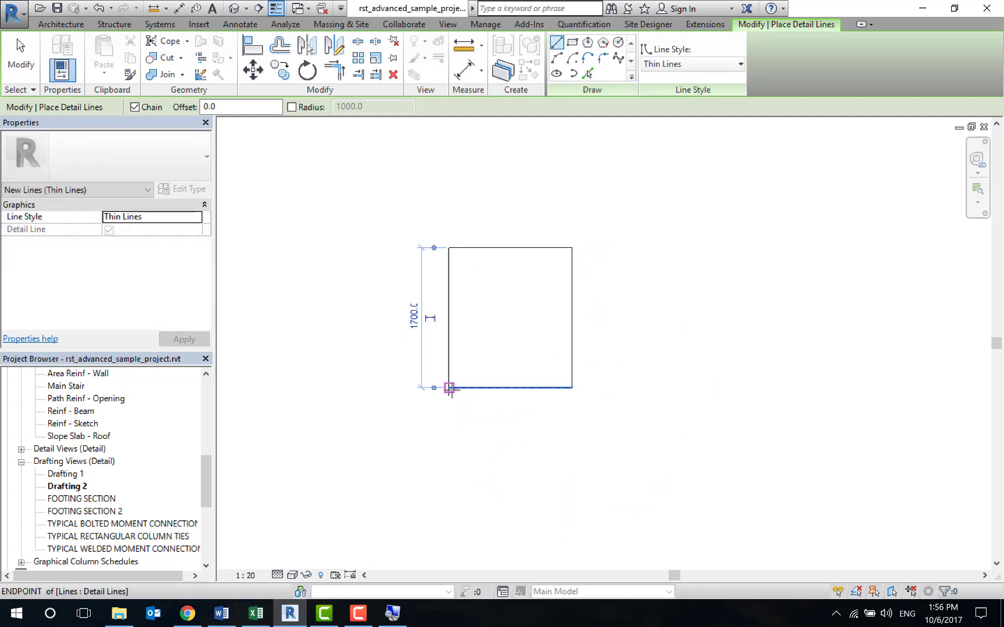
key("Escape")
key("Escape")
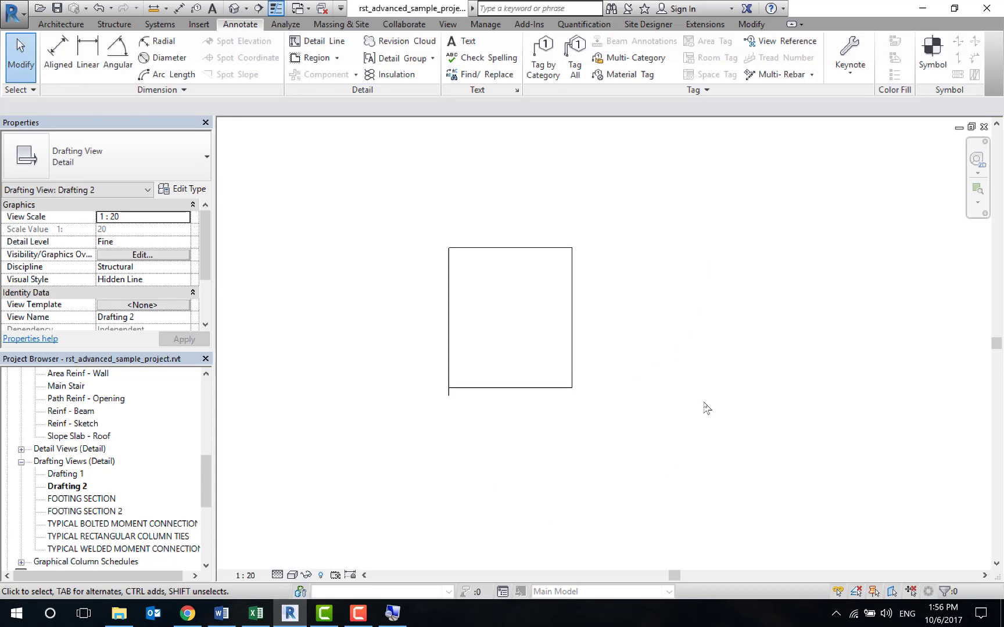
left_click(358, 614)
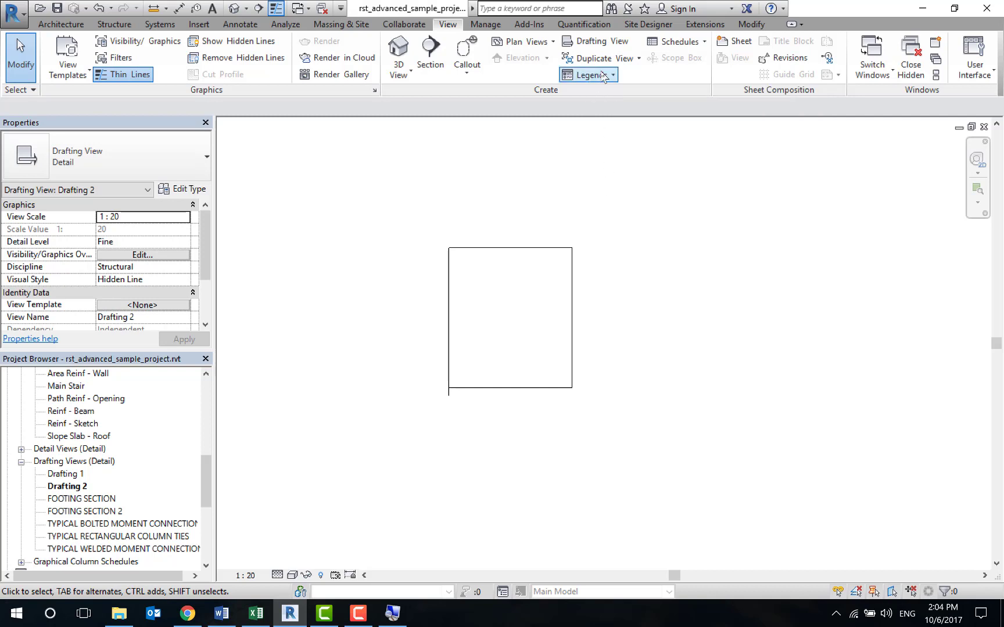
- Create a new legend view named Legend 1, keeping the 1:50 scale
left_click(63, 475)
scroll(121, 440, "down", 1)
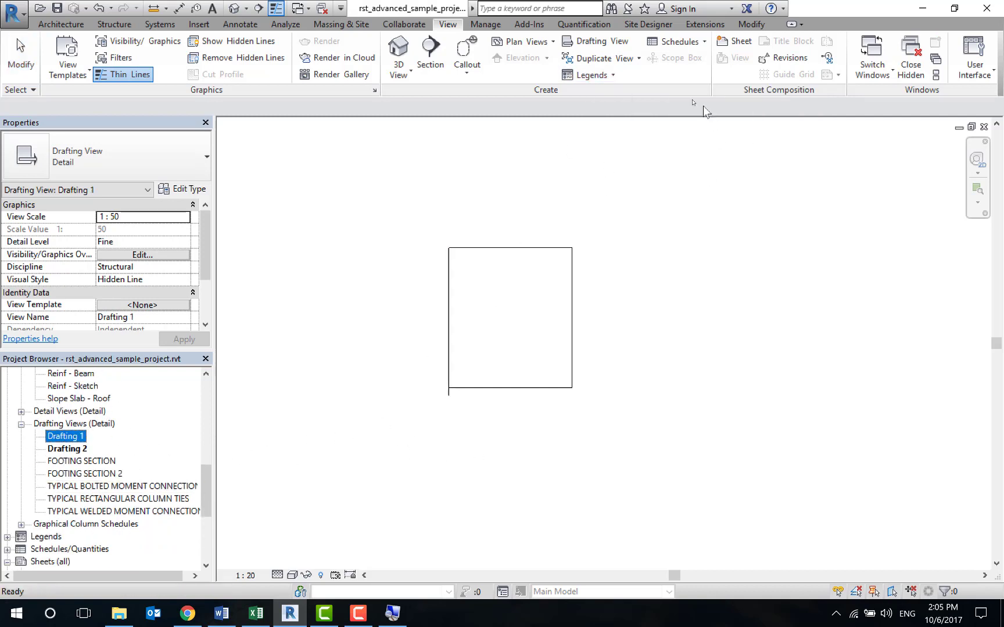
left_click(604, 75)
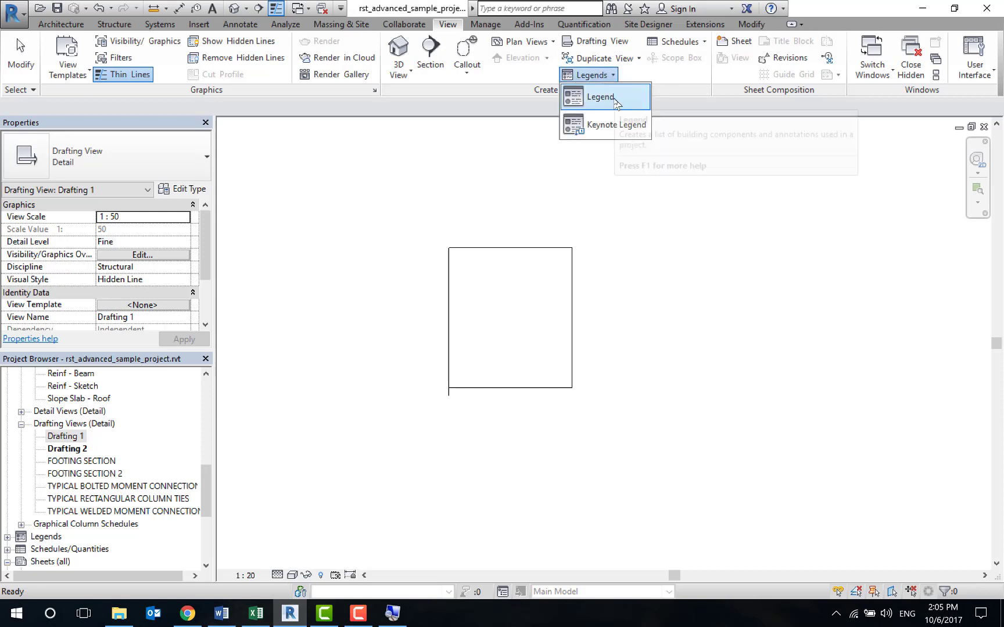
left_click(610, 105)
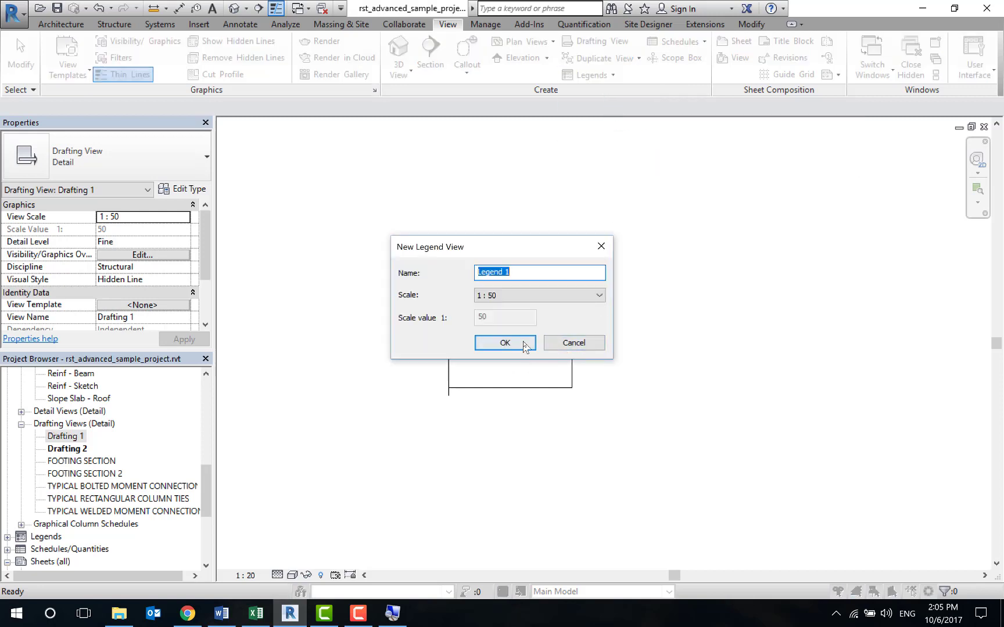
left_click(505, 342)
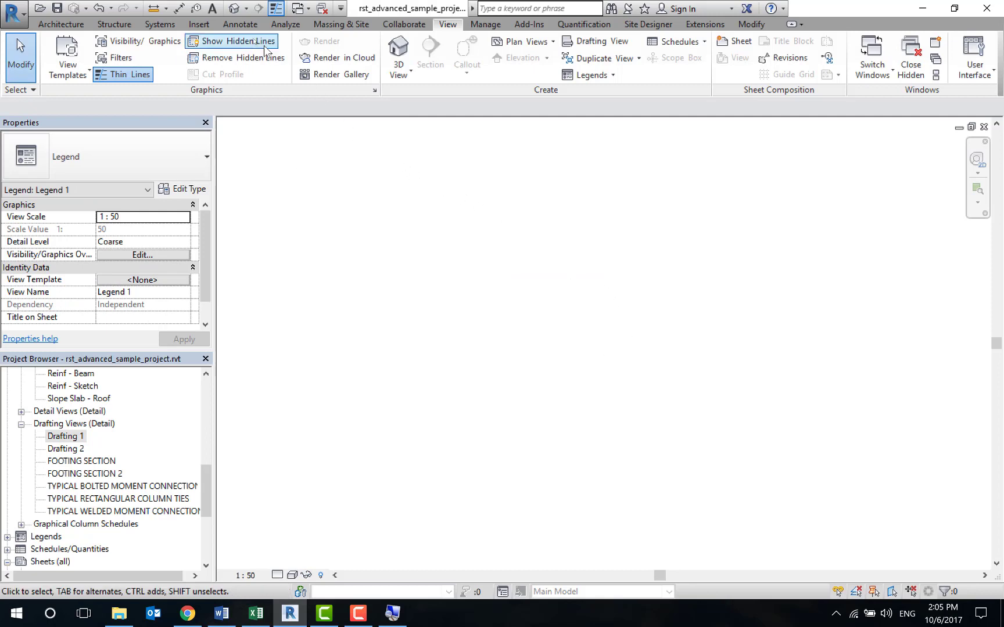
left_click(239, 24)
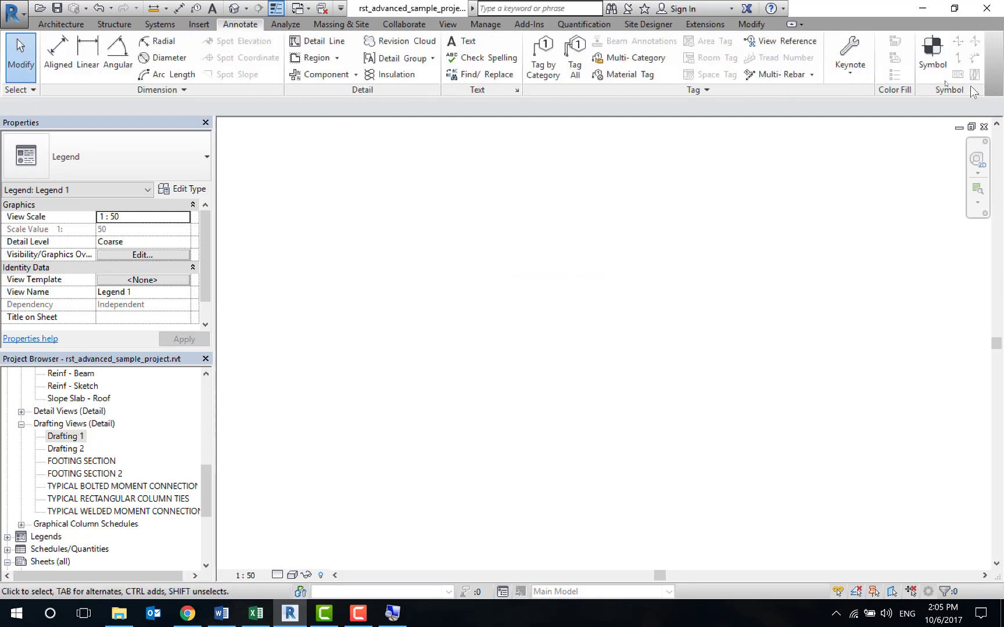
- Place a Connection-Brace-Parallel dashed brace and, below it, a 10mm Circle 1 Ref elevation pointer
left_click(932, 46)
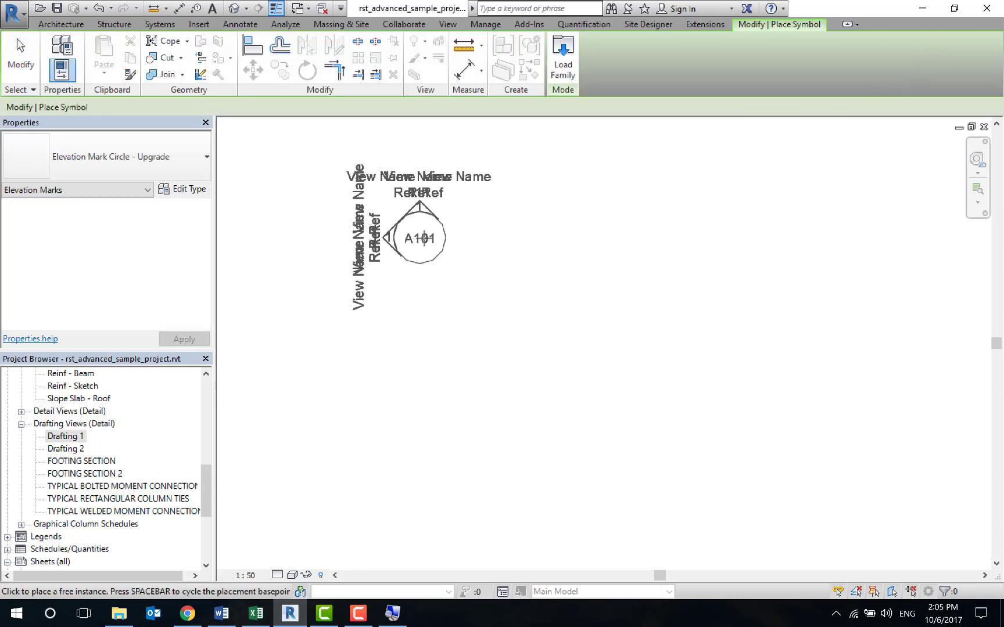
left_click(197, 164)
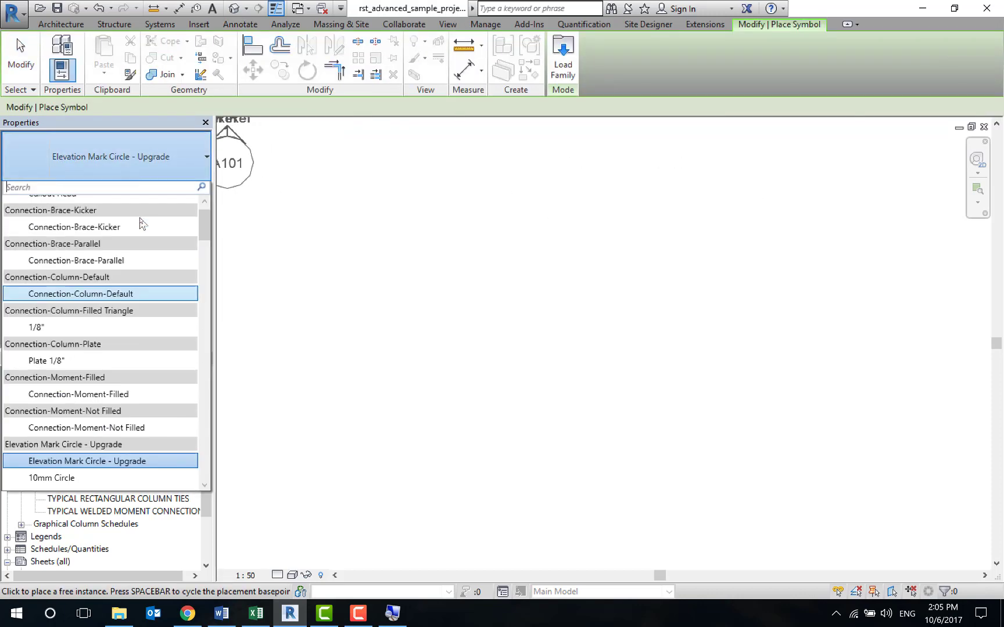
left_click(134, 265)
left_click(410, 220)
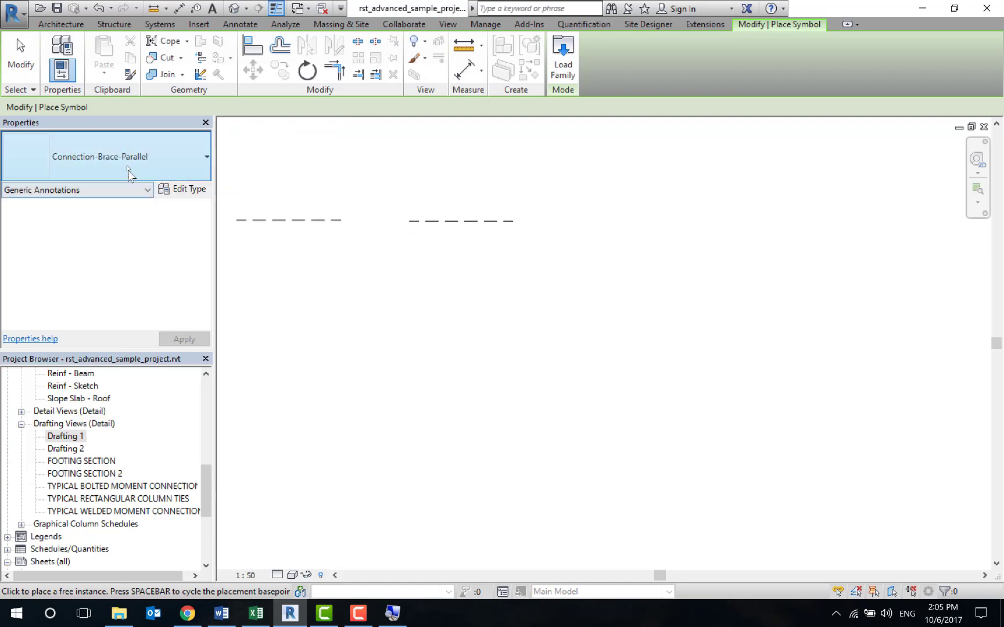
scroll(112, 365, "down", 3)
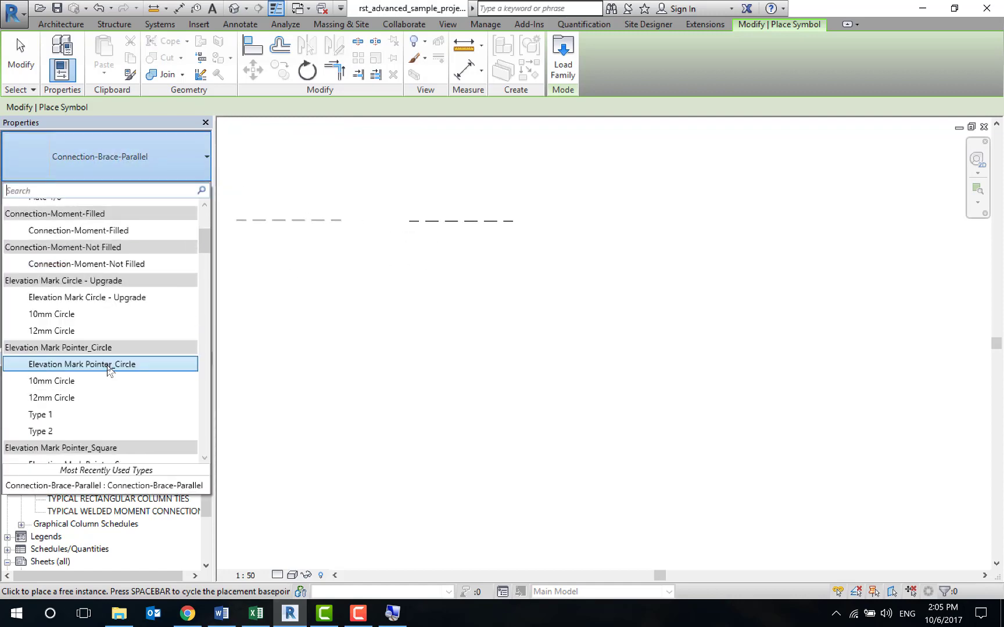
left_click(108, 380)
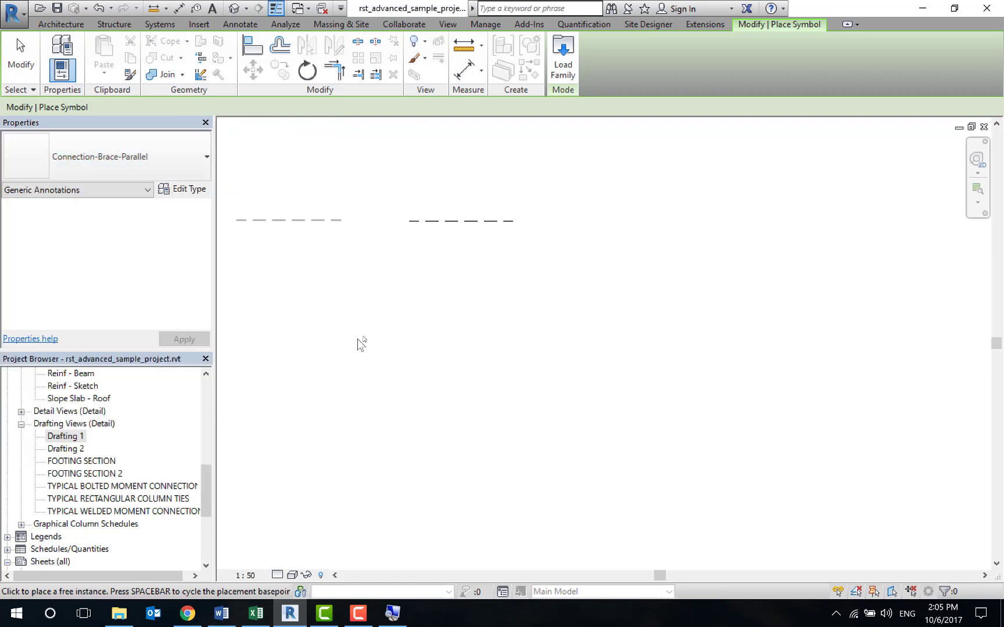
left_click(428, 310)
- Stack a SIM Callout Head and an M_Area Reinforcement Symbol below the pointer
left_click(105, 156)
scroll(125, 266, "up", 3)
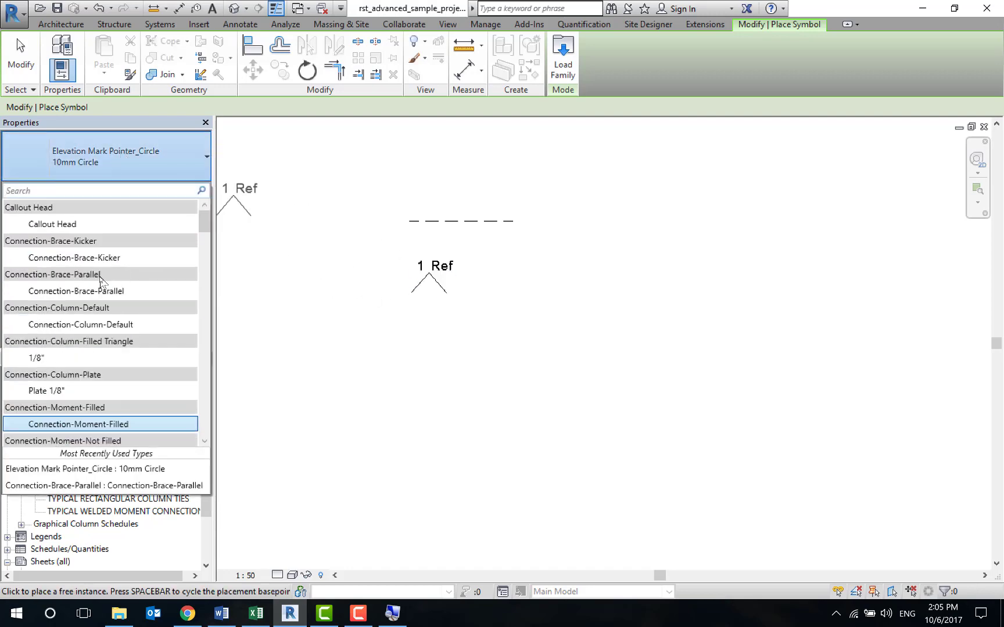
left_click(87, 224)
left_click(430, 367)
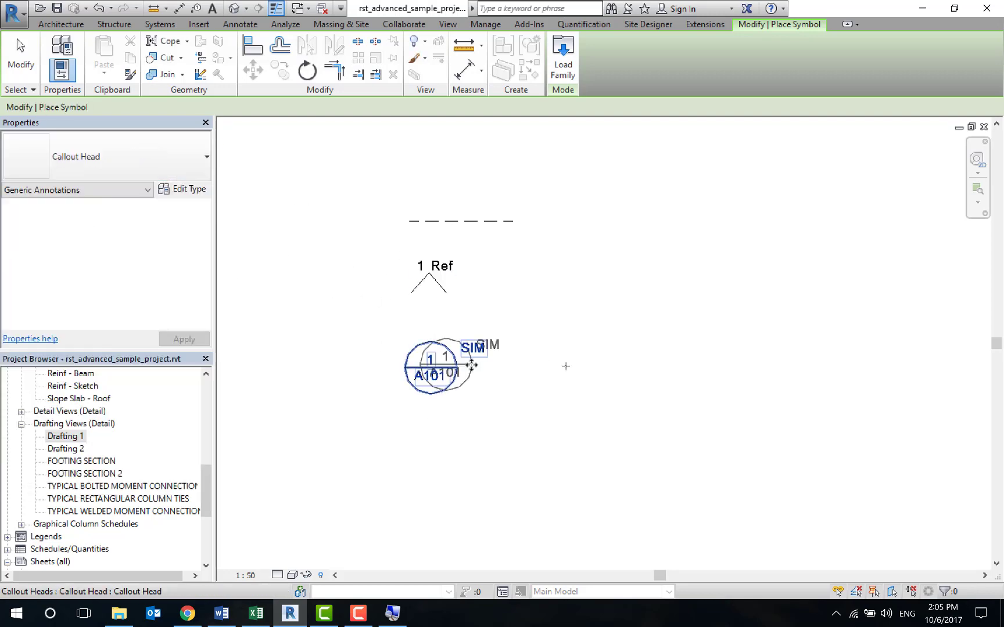
left_click(141, 174)
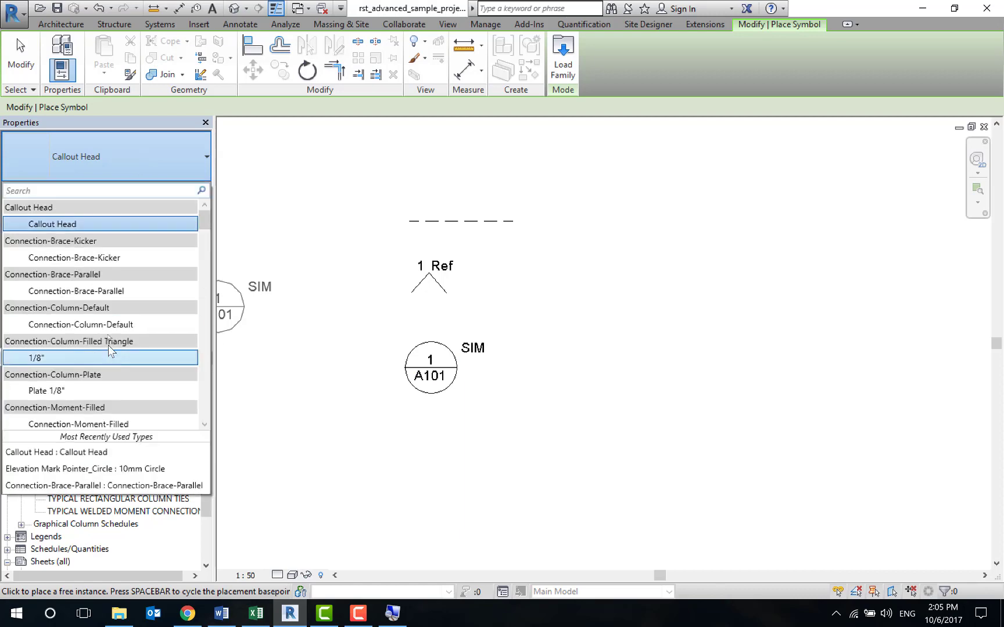
scroll(108, 330, "down", 5)
scroll(108, 330, "down", 1)
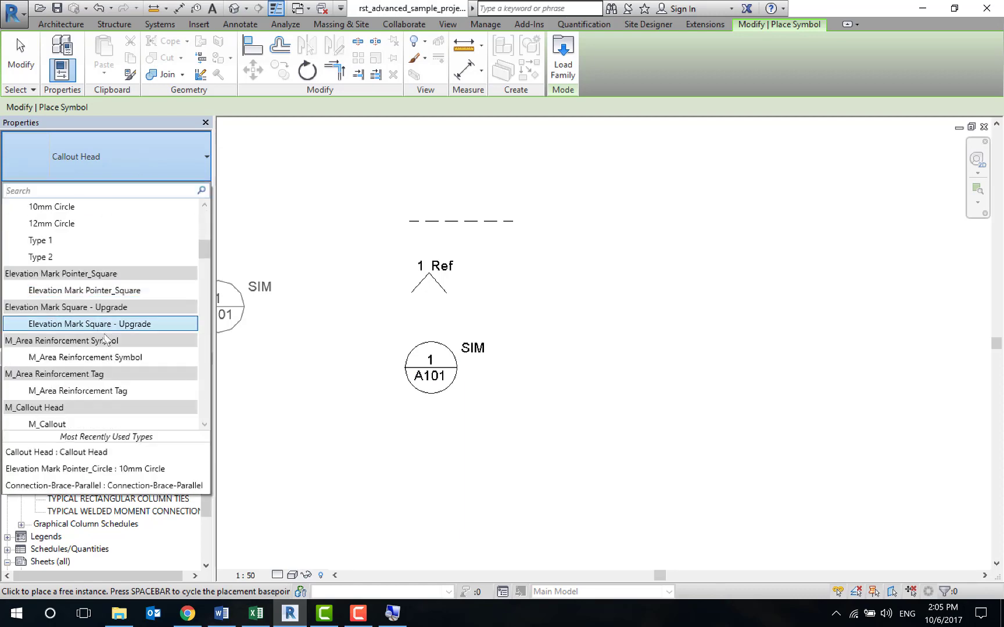
left_click(107, 354)
left_click(442, 464)
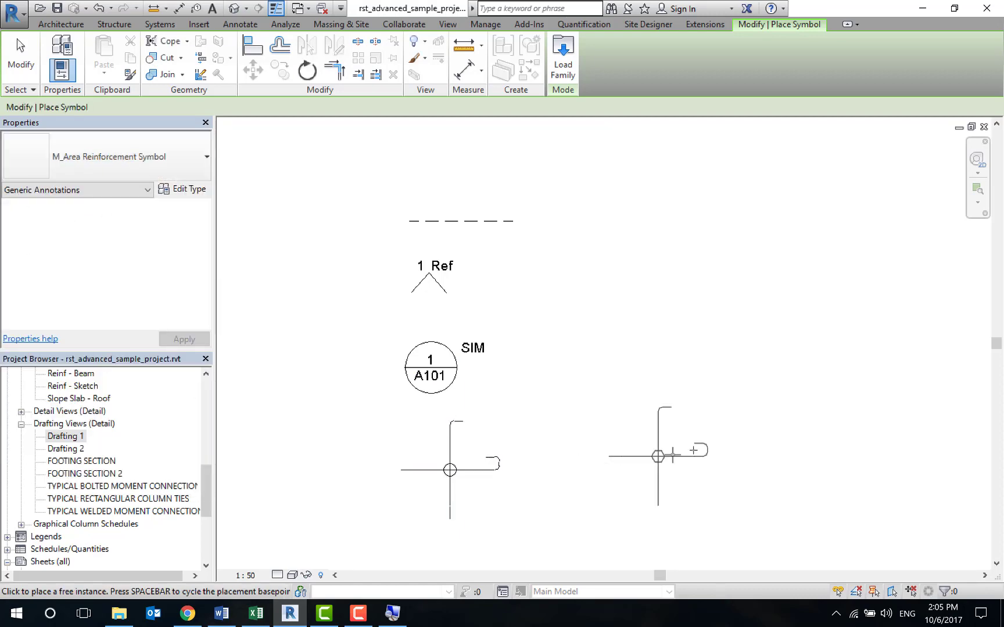
scroll(675, 448, "down", 2)
middle_click_drag(674, 448, 588, 365)
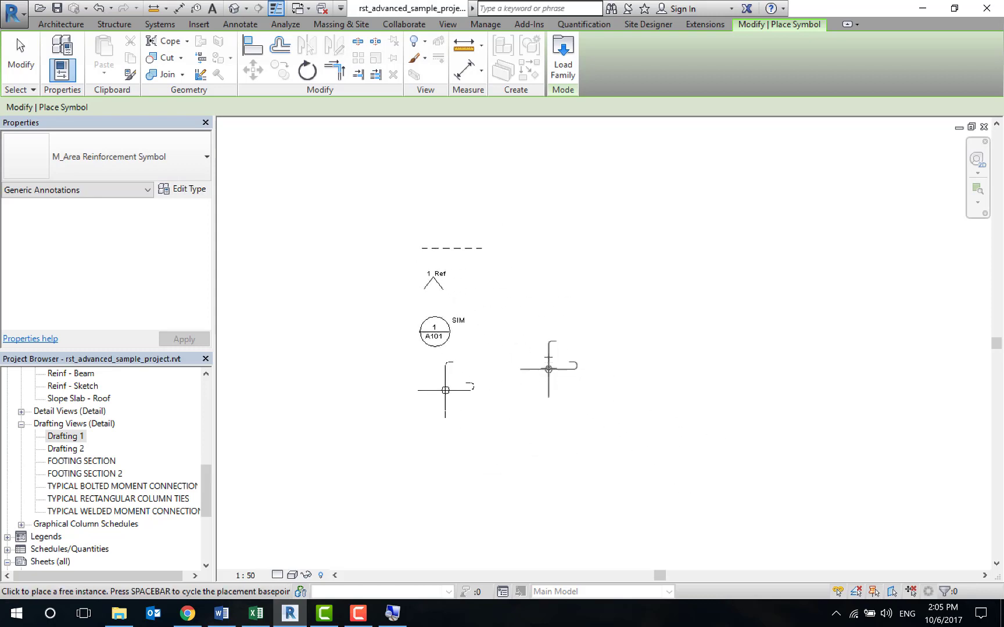
key("Escape")
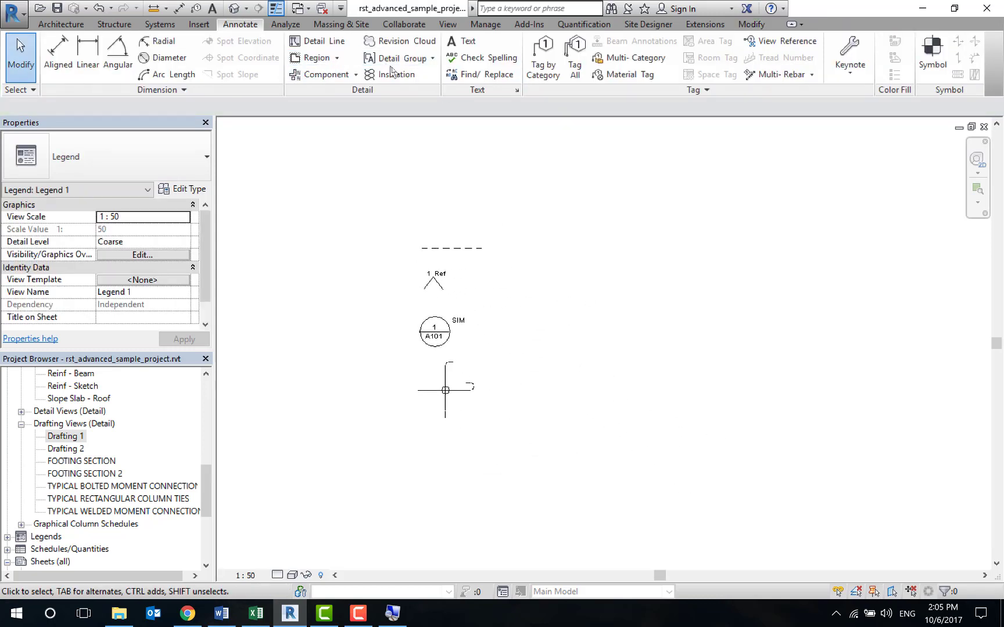
- Add placeholder text notes beside the dashed brace and the 1 Ref pointer
left_click(467, 44)
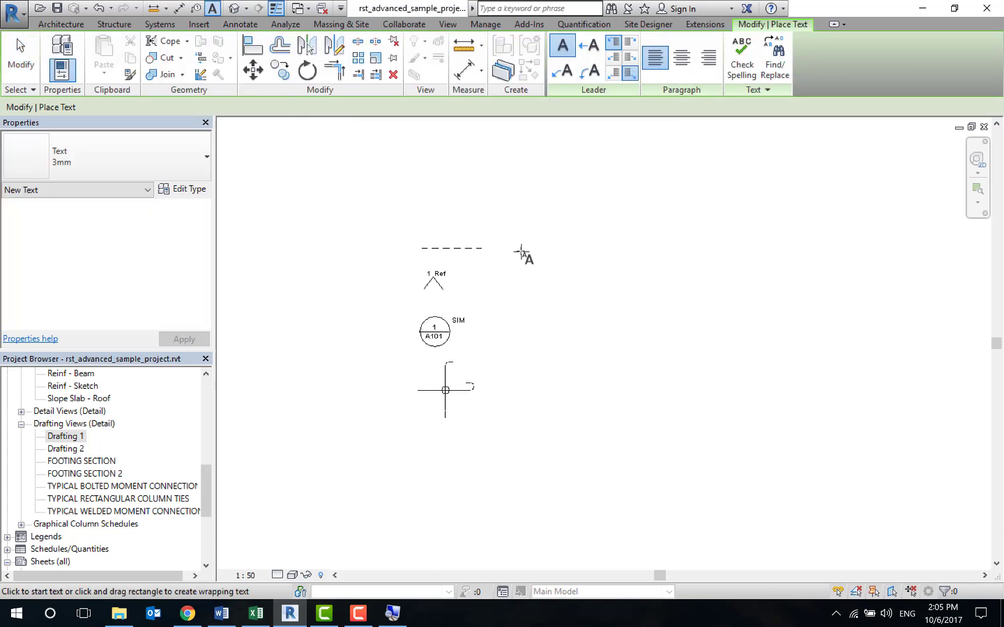
left_click(518, 251)
type(".ljhsdlgfkhskdjfhgljsdf")
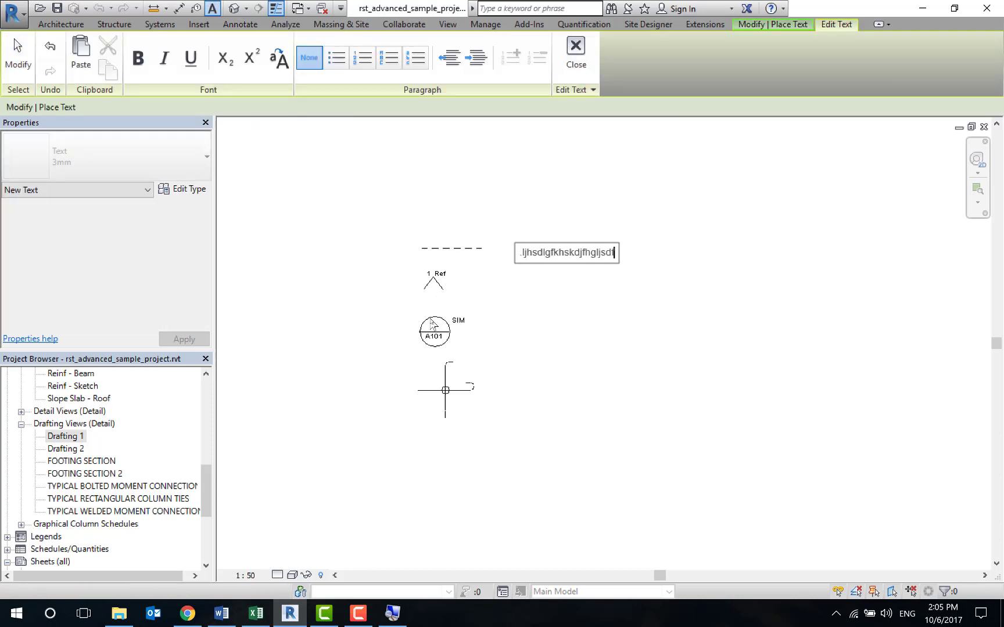
left_click(516, 286)
left_click(516, 281)
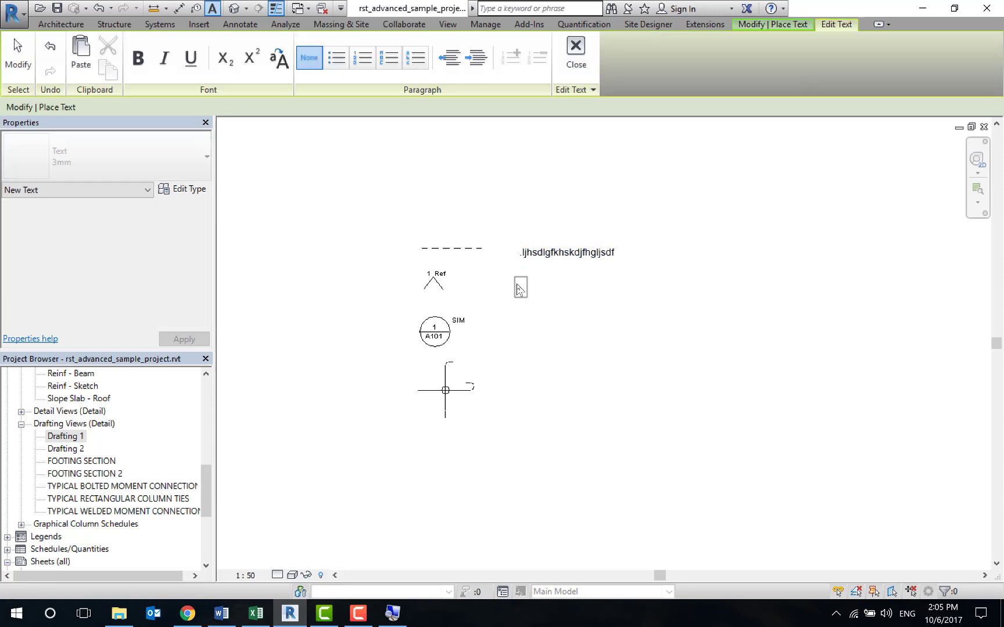
type("s.djfkhglskjdfgsd")
left_click(529, 321)
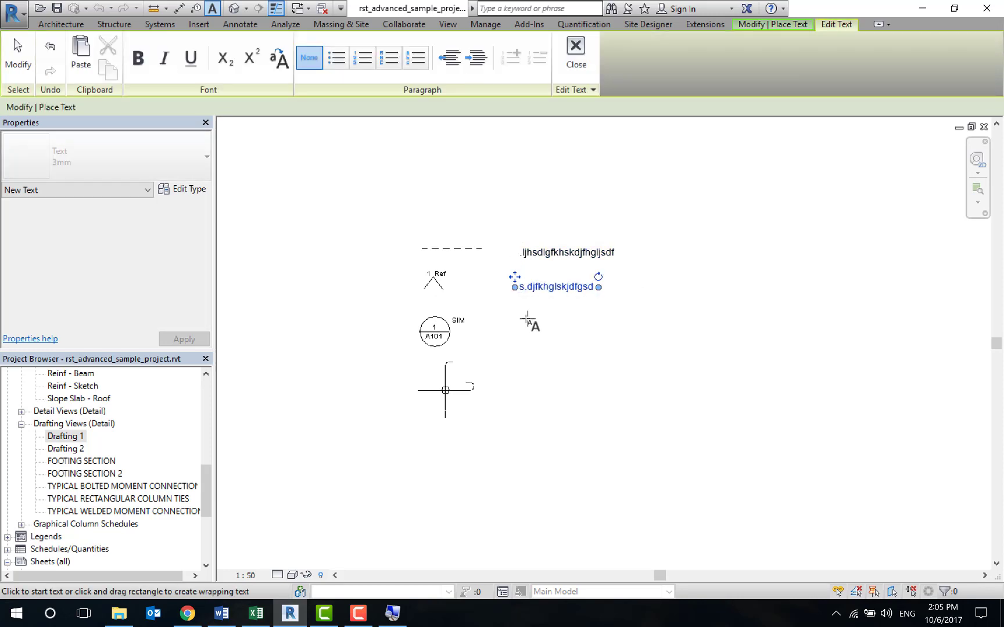
- Add placeholder text notes beside the callout head and the area reinforcement symbol
left_click(523, 330)
type("fg")
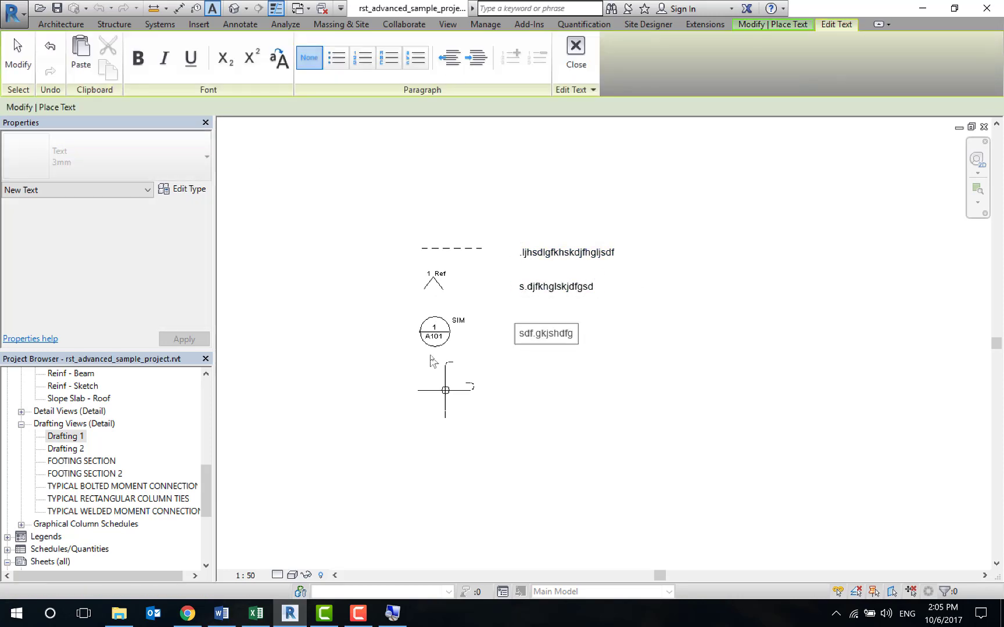
left_click(522, 390)
type("sdfg.kjsdhfgjsdfg")
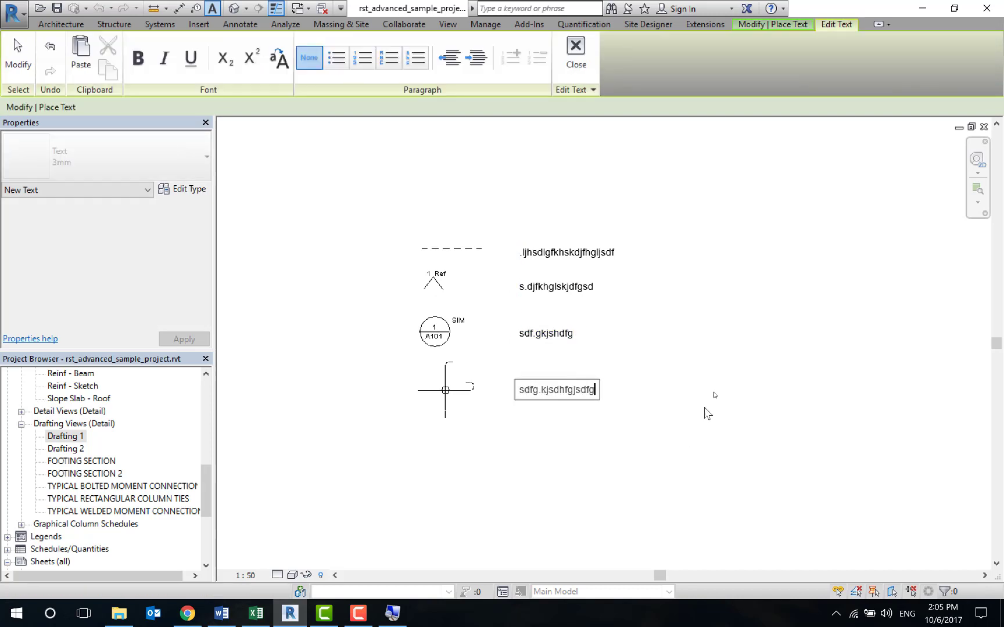
left_click(705, 408)
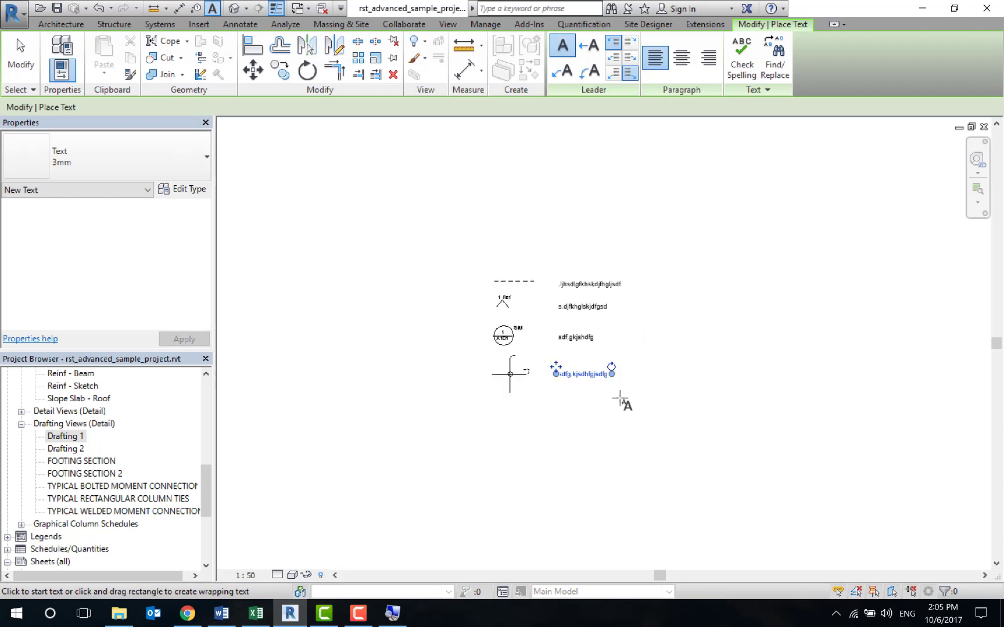
middle_click_drag(623, 403, 627, 386)
- End text placement and open Symbol Legend from the Legends branch of the Project Browser
key("Escape")
key("Escape")
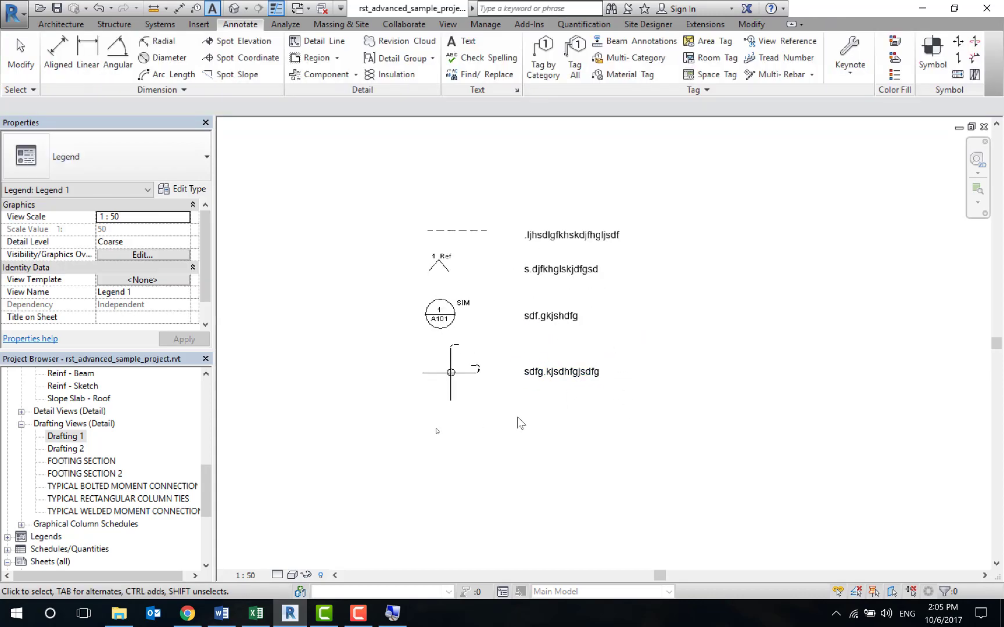
scroll(133, 454, "down", 2)
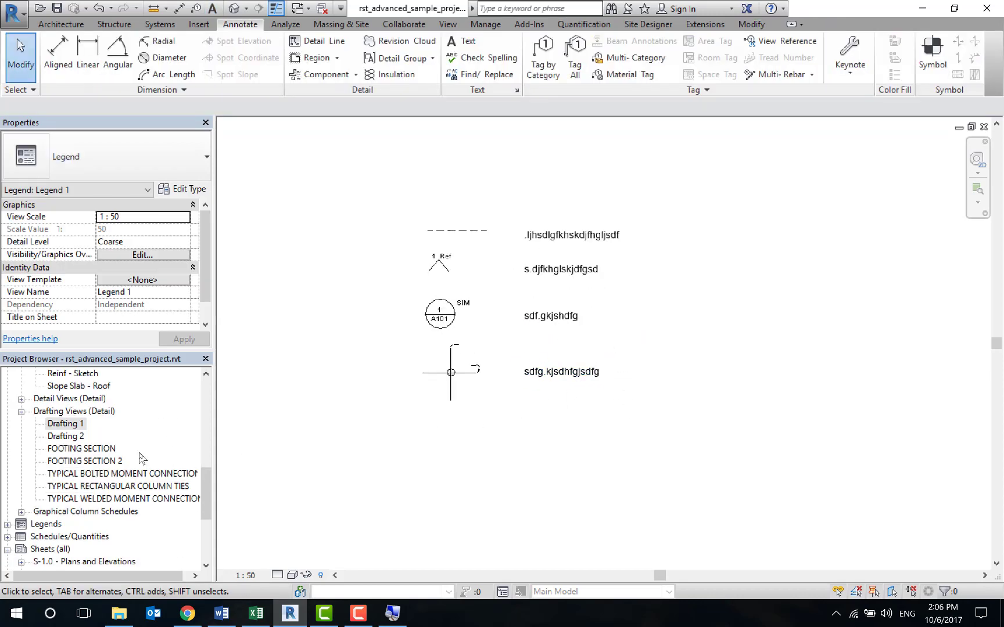
scroll(134, 459, "down", 3)
left_click(7, 474)
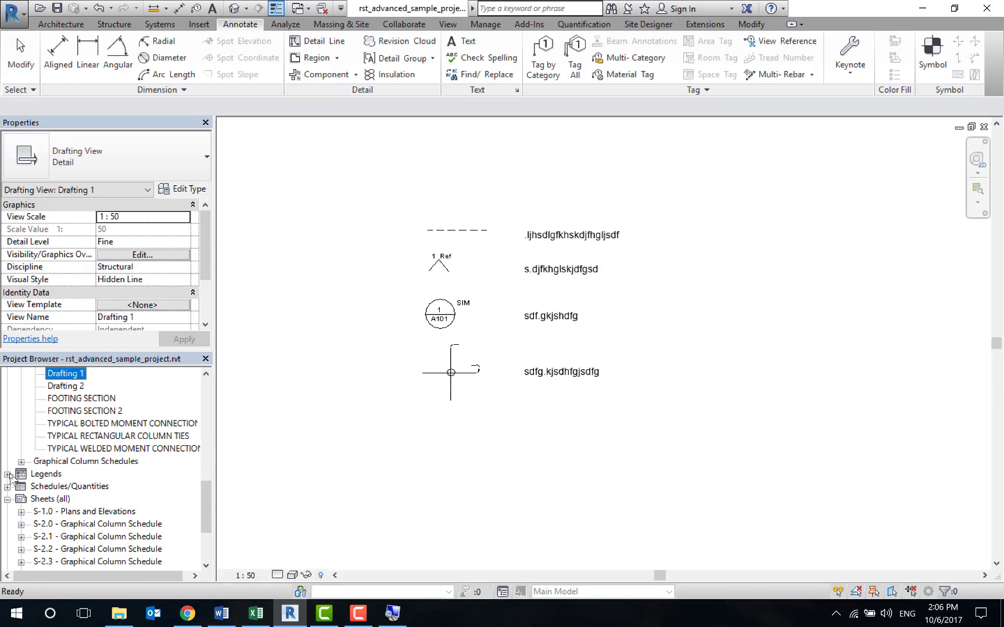
left_click(50, 487)
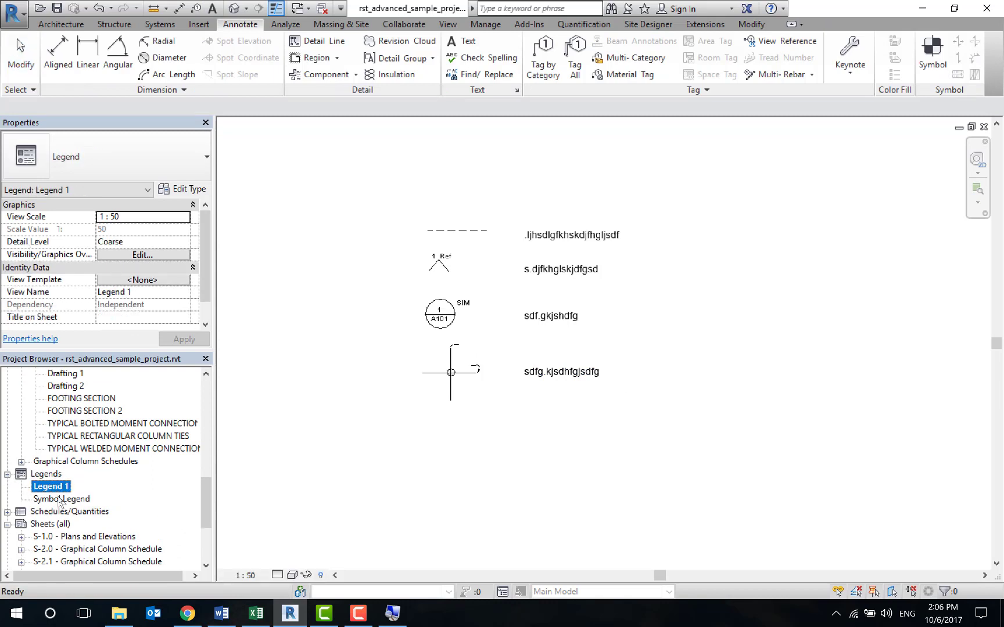
double_click(62, 499)
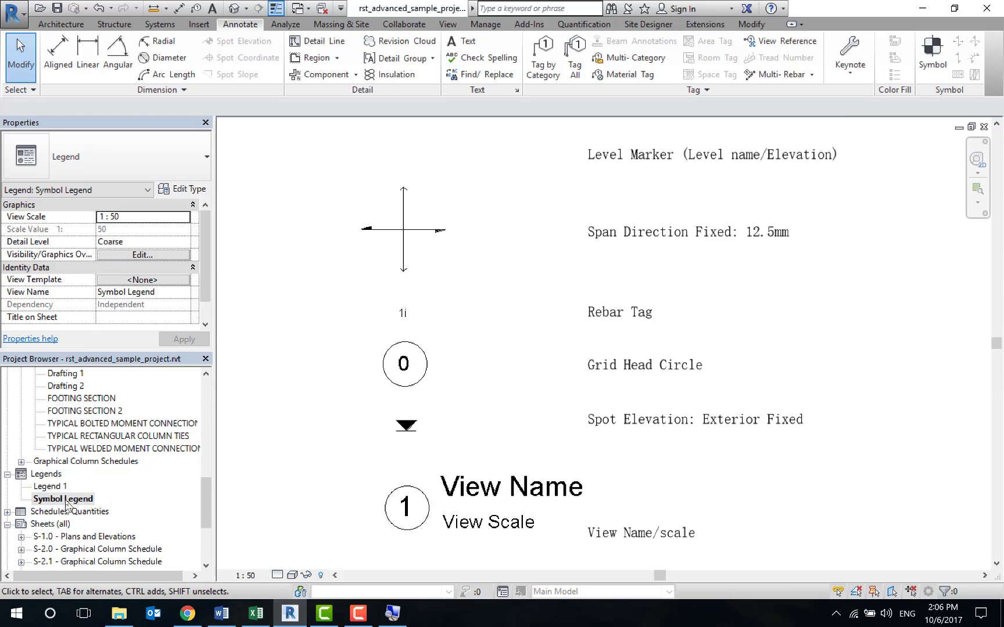
scroll(560, 400, "down", 1)
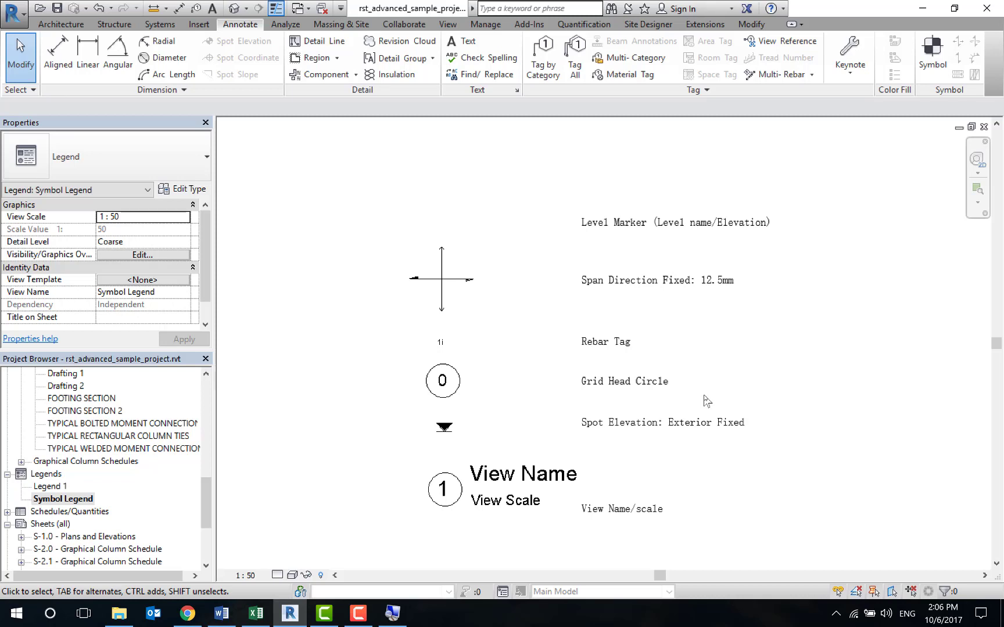
scroll(88, 511, "down", 4)
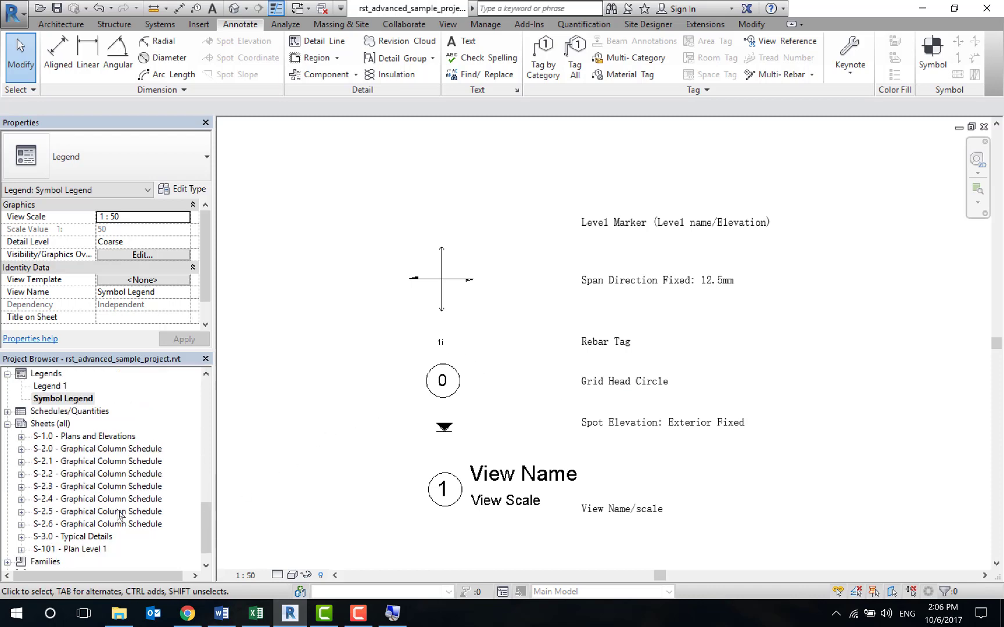
scroll(69, 523, "down", 1)
- On sheet S-101 Plan Level 1, place Symbol Legend with Legend 1 below it
double_click(46, 524)
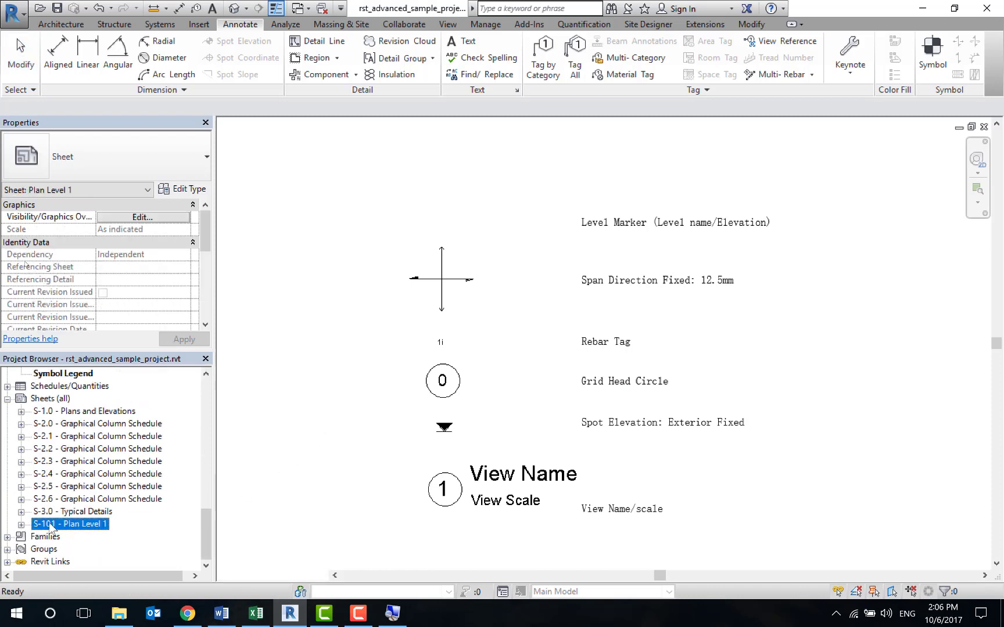
scroll(180, 405, "up", 2)
left_click_drag(61, 436, 657, 286)
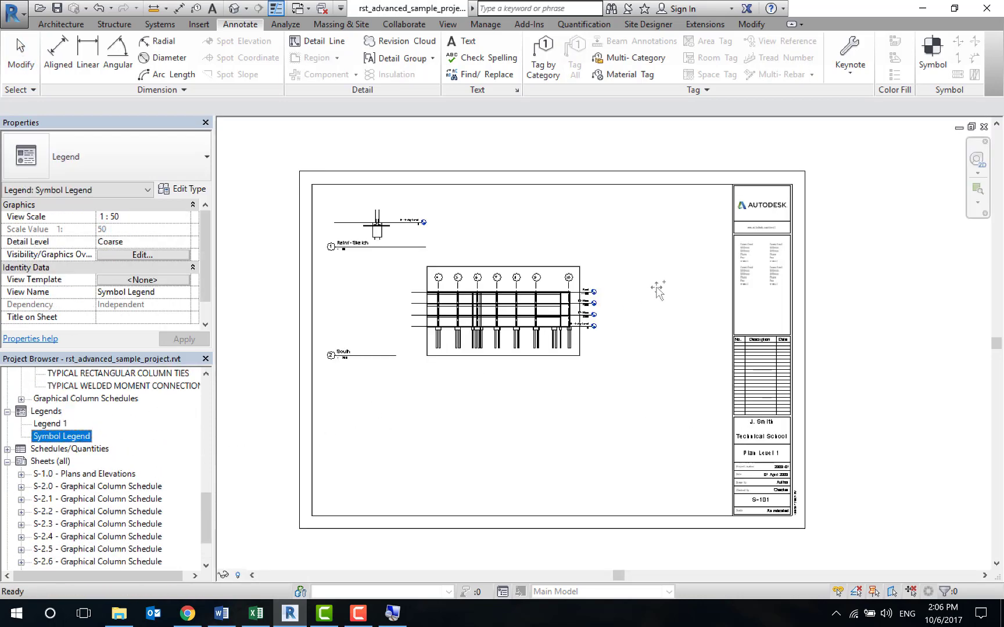
left_click(657, 286)
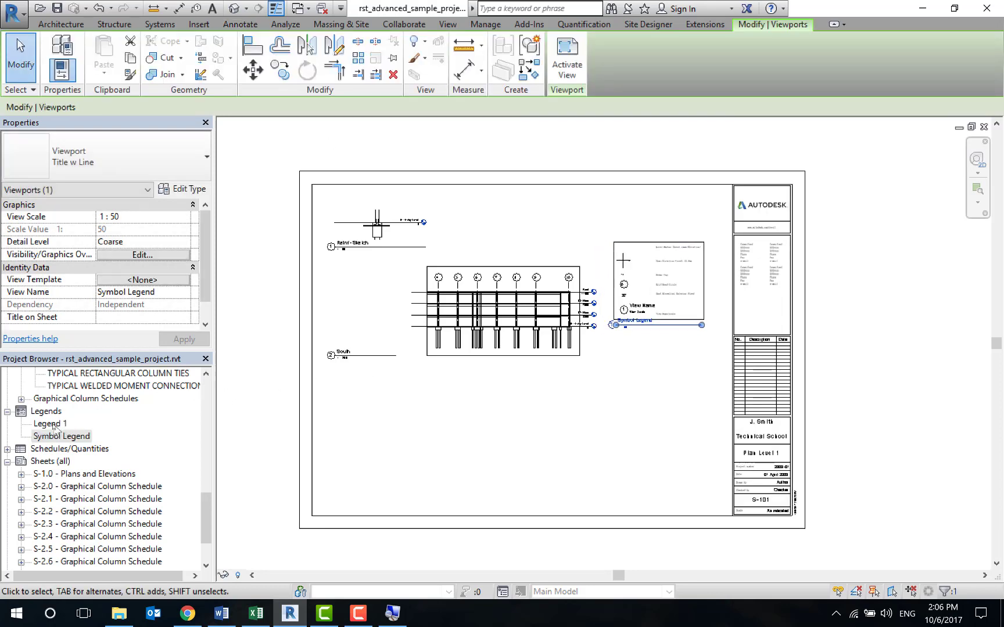
left_click_drag(50, 424, 599, 415)
left_click(639, 420)
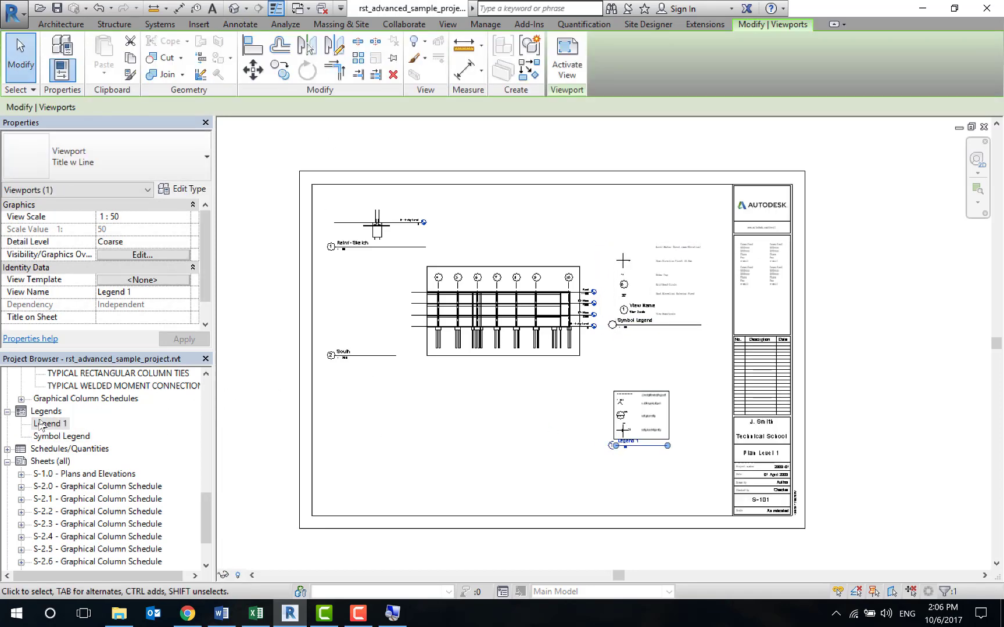
left_click(458, 424)
left_click(582, 378)
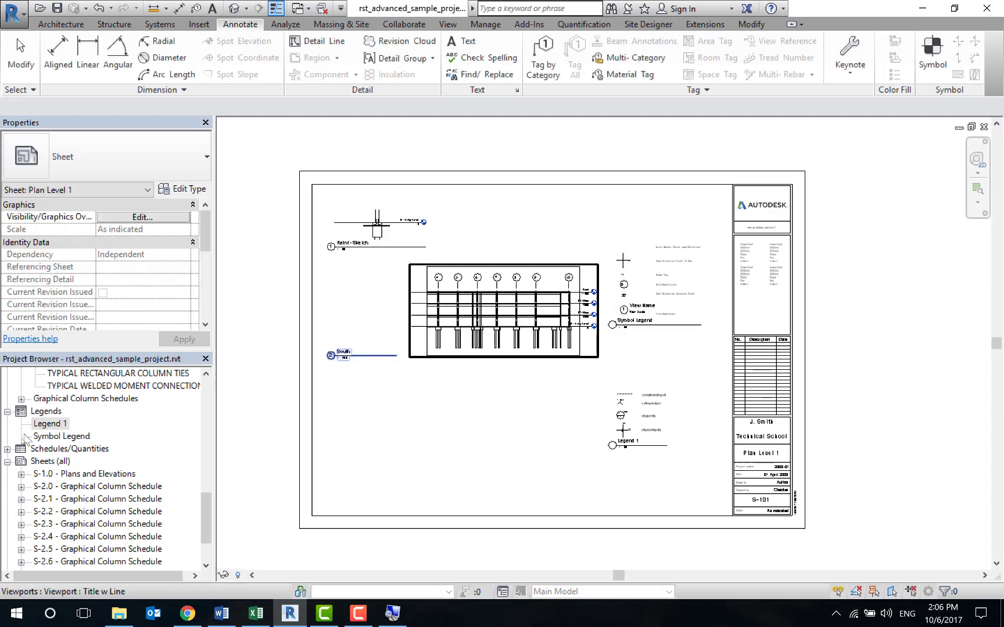
- Place Legend 1 near the lower-left of sheet S-1.0 Plans and Elevations
double_click(84, 473)
left_click_drag(50, 423, 422, 397)
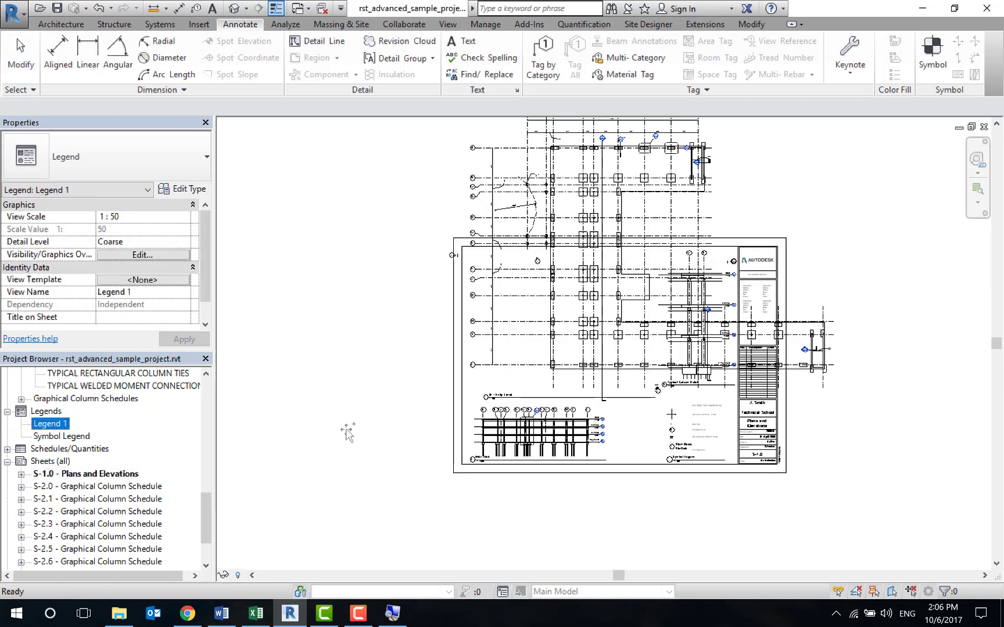
left_click(505, 378)
scroll(539, 362, "up", 3)
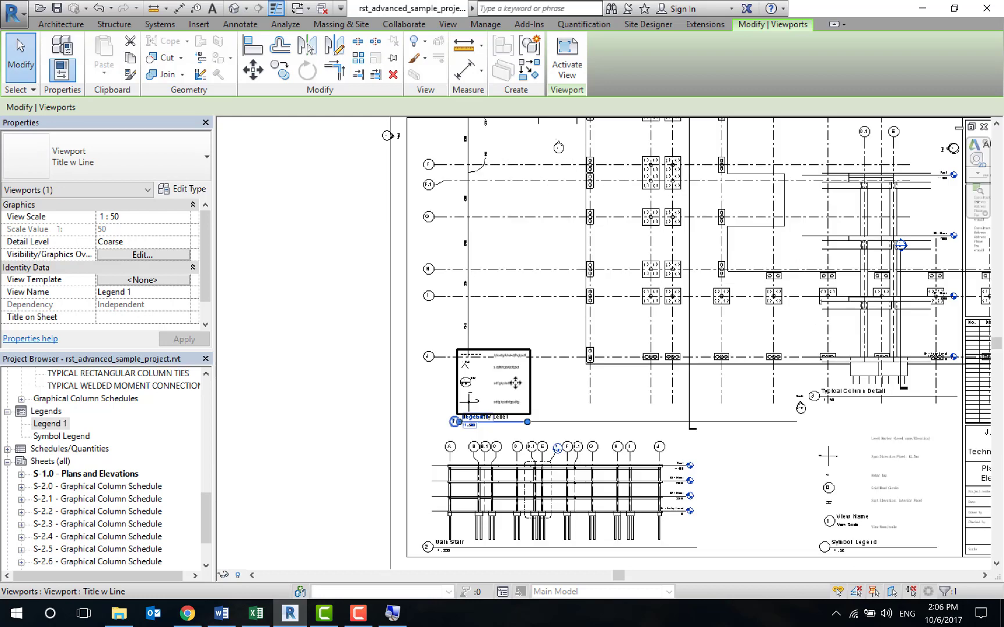
double_click(516, 382)
scroll(637, 384, "down", 2)
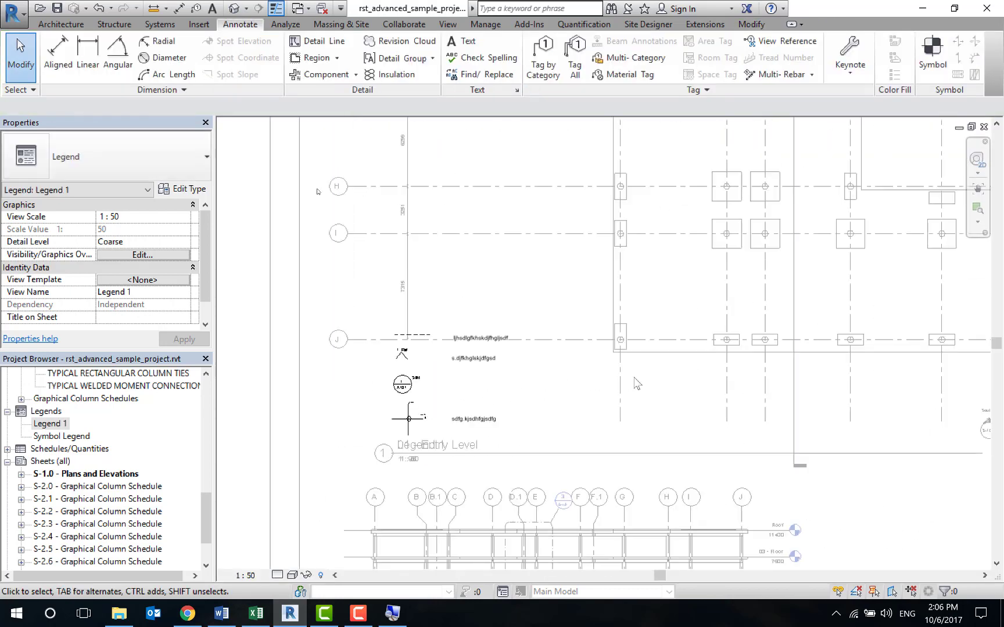
double_click(604, 401)
left_click(412, 387)
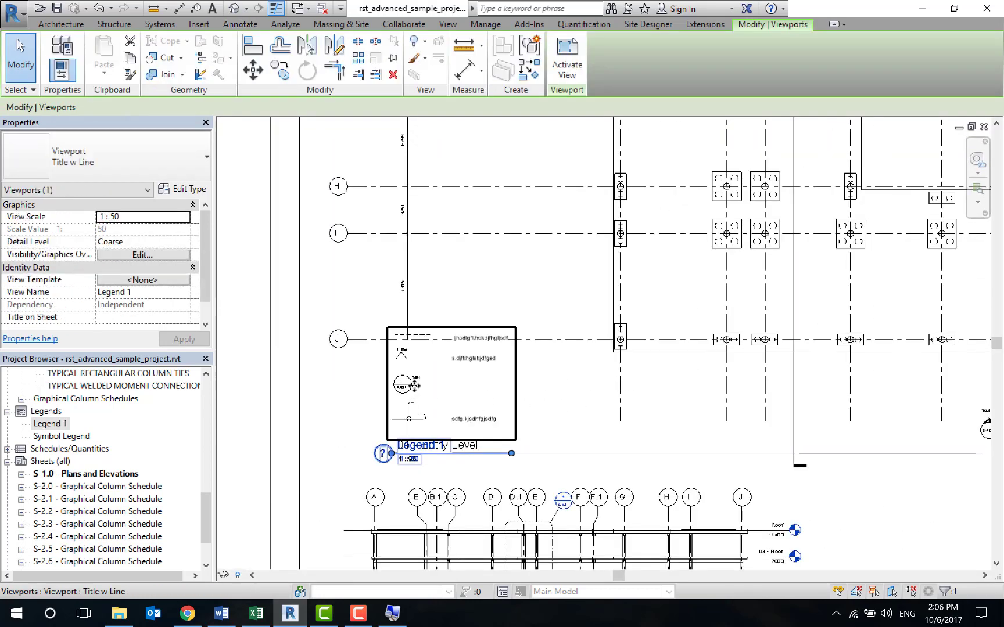
- Delete the selected Legend 1 viewport from sheet S-1.0
key("Delete")
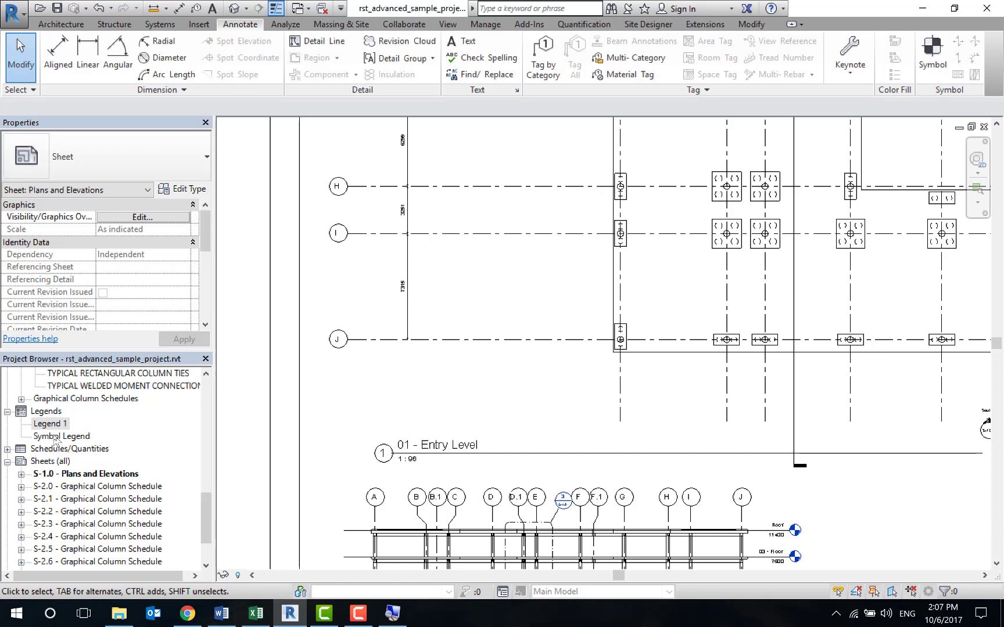
- Reopen sheet S-101 - Plan Level 1 from the Sheets list in the Project Browser
scroll(121, 462, "up", 4)
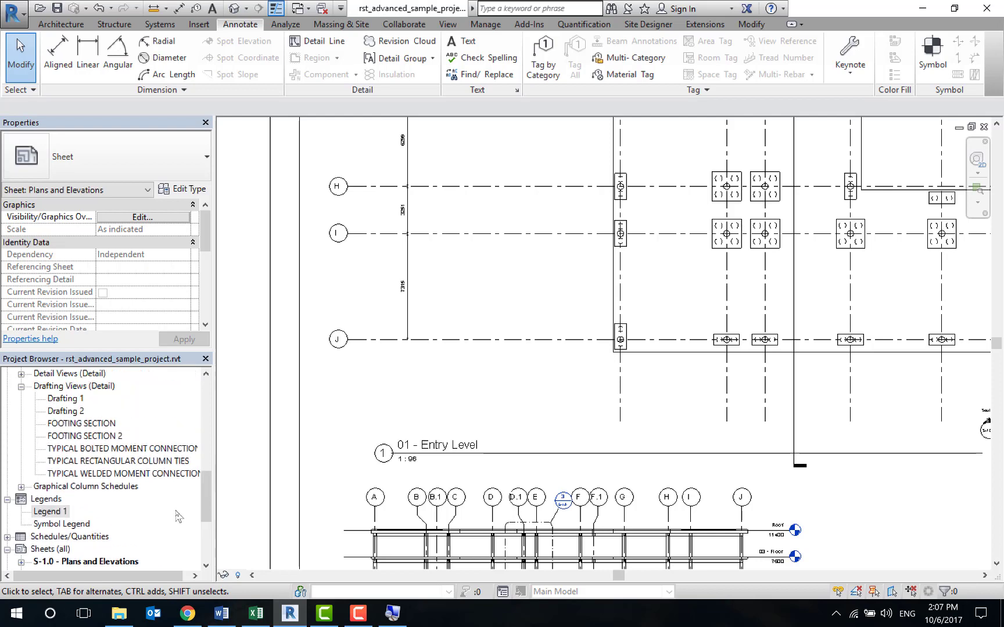
scroll(120, 461, "up", 4)
scroll(120, 462, "up", 4)
scroll(737, 445, "down", 3)
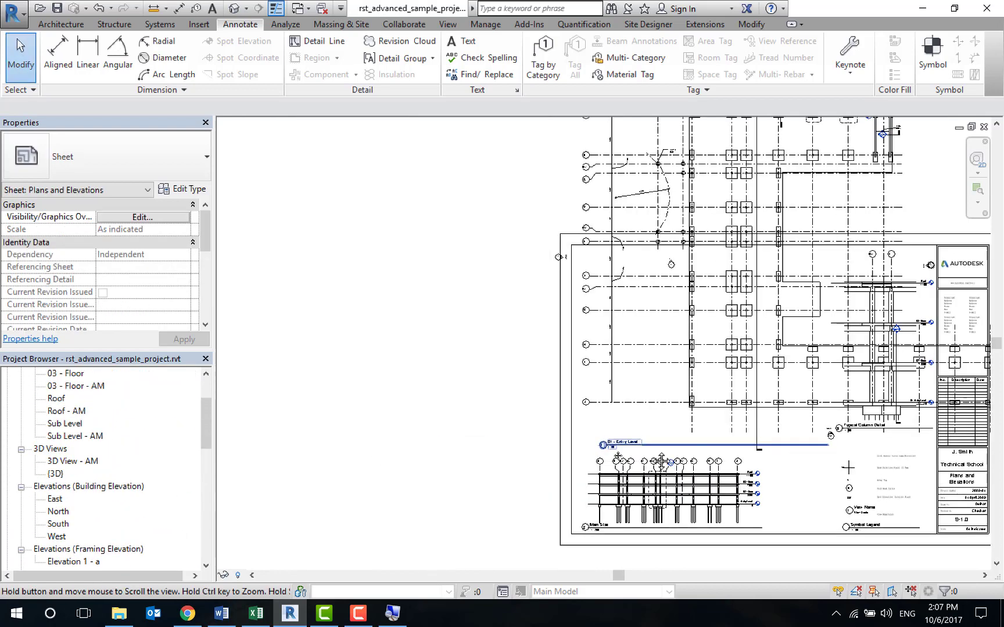
scroll(738, 445, "down", 2)
scroll(67, 548, "down", 3)
scroll(67, 547, "down", 2)
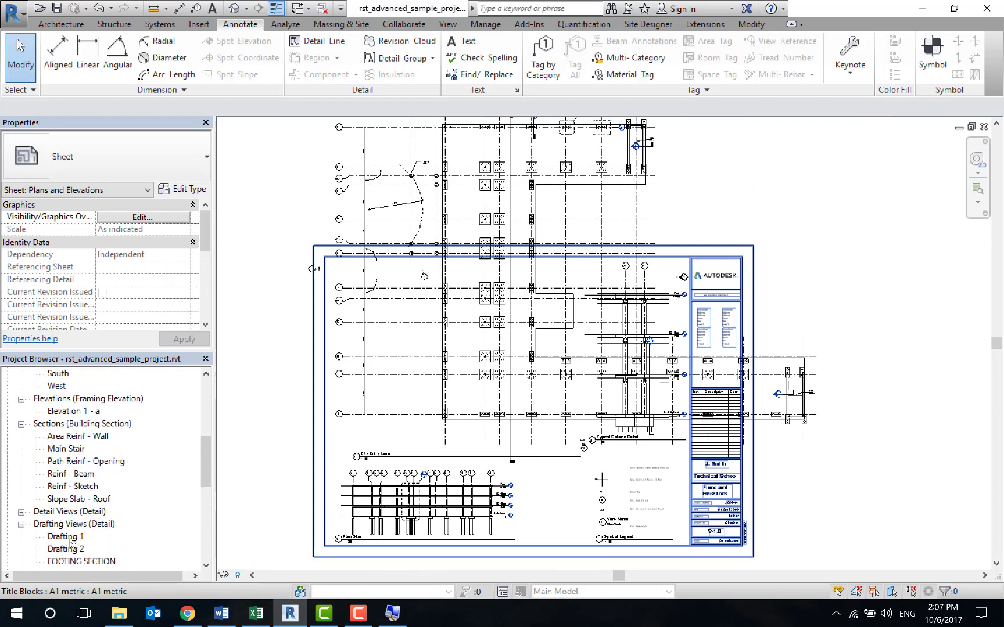
scroll(67, 548, "down", 2)
scroll(67, 543, "down", 2)
left_click(65, 536)
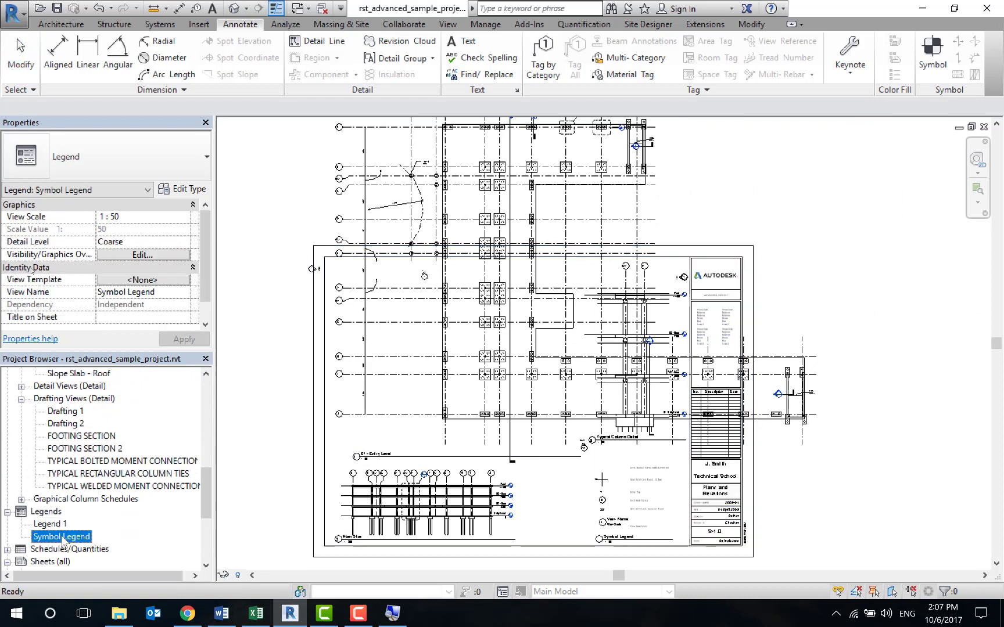
scroll(70, 500, "up", 1)
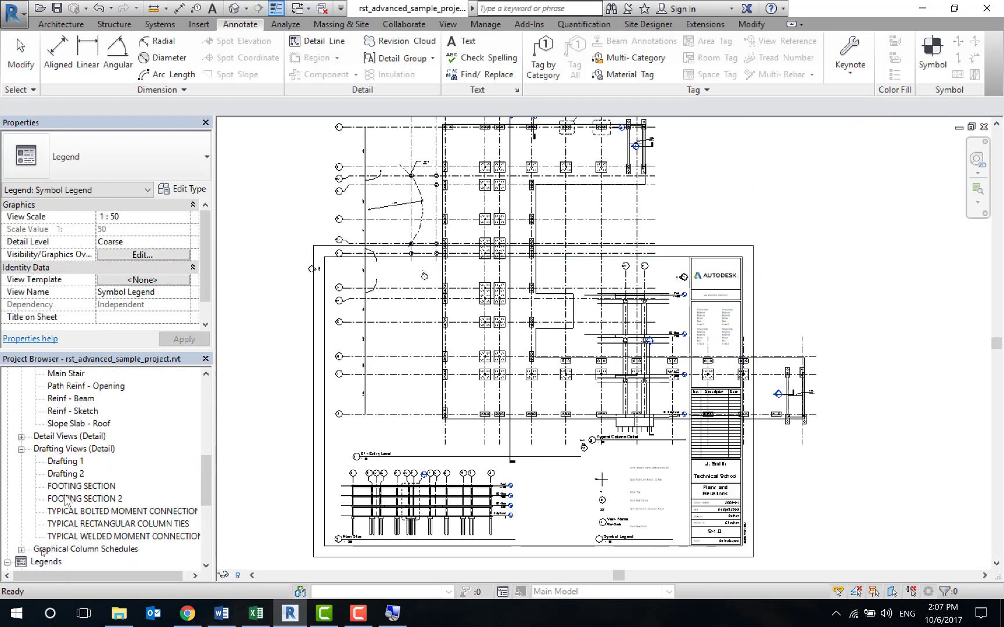
scroll(39, 530, "down", 2)
scroll(40, 529, "down", 2)
scroll(50, 524, "down", 2)
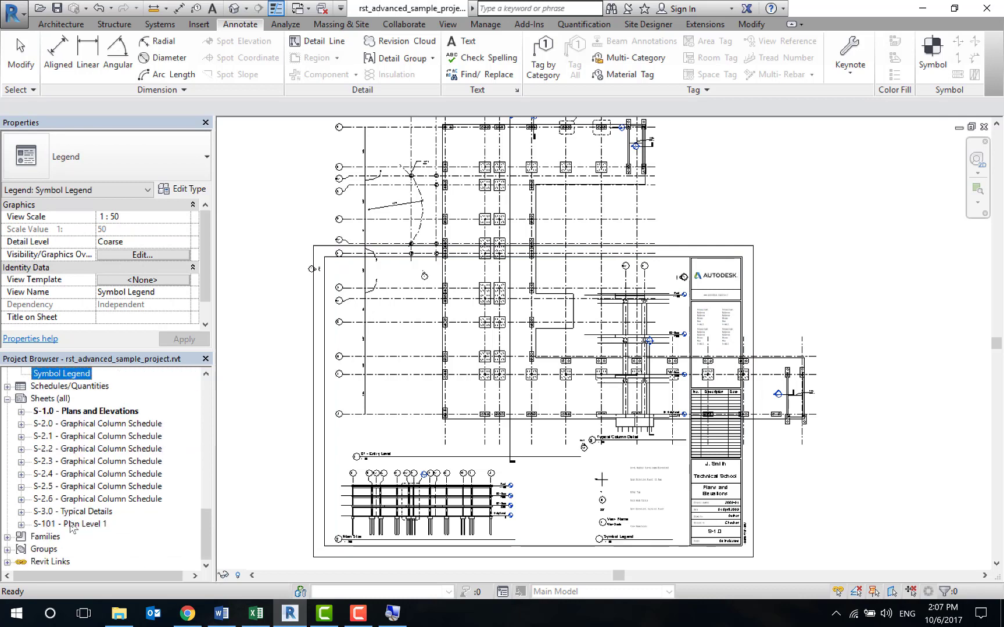
double_click(71, 524)
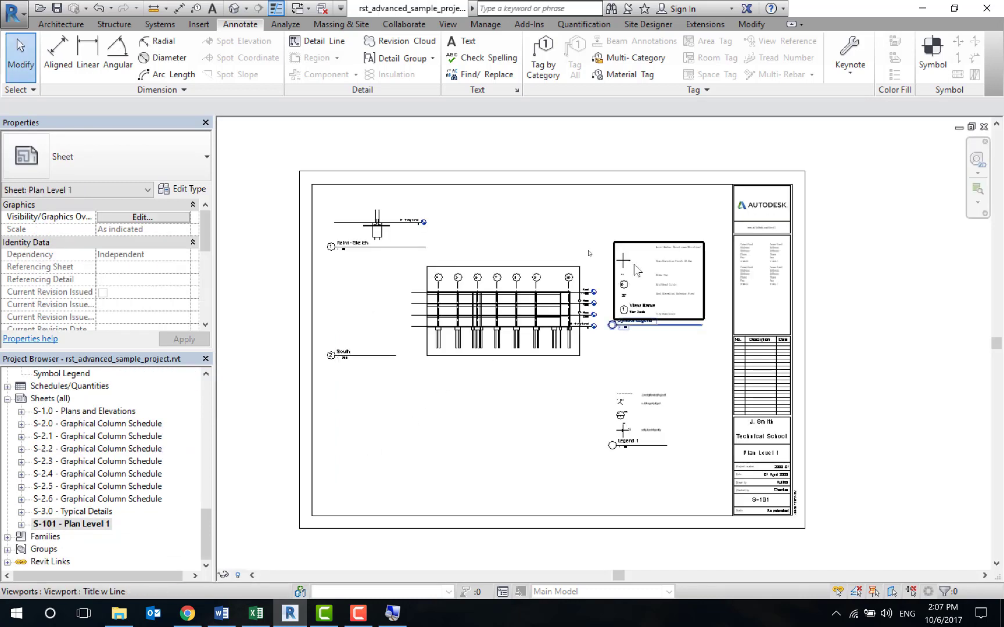
scroll(626, 365, "up", 3)
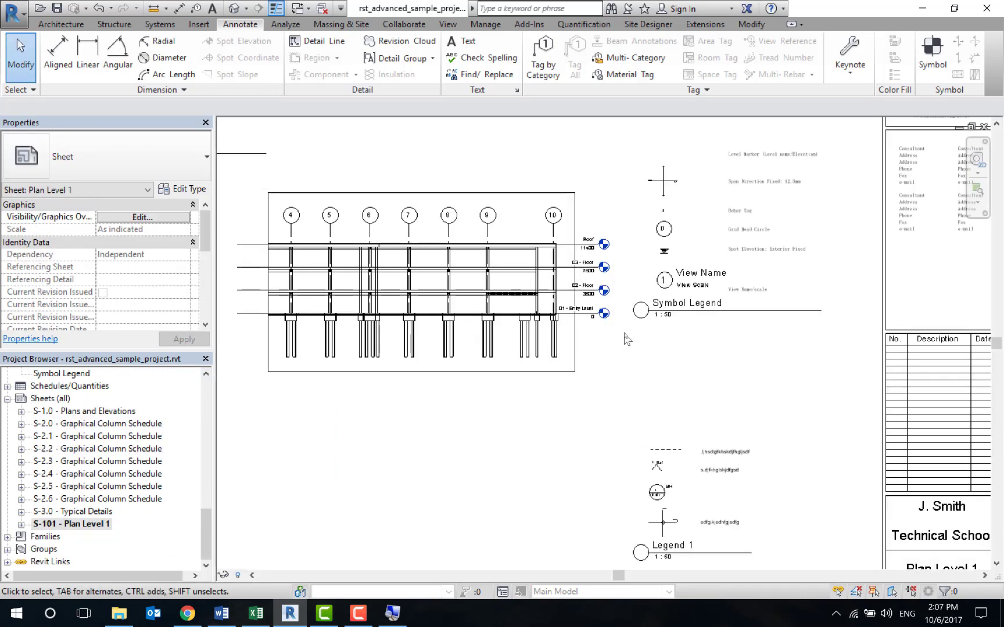
scroll(622, 363, "down", 1)
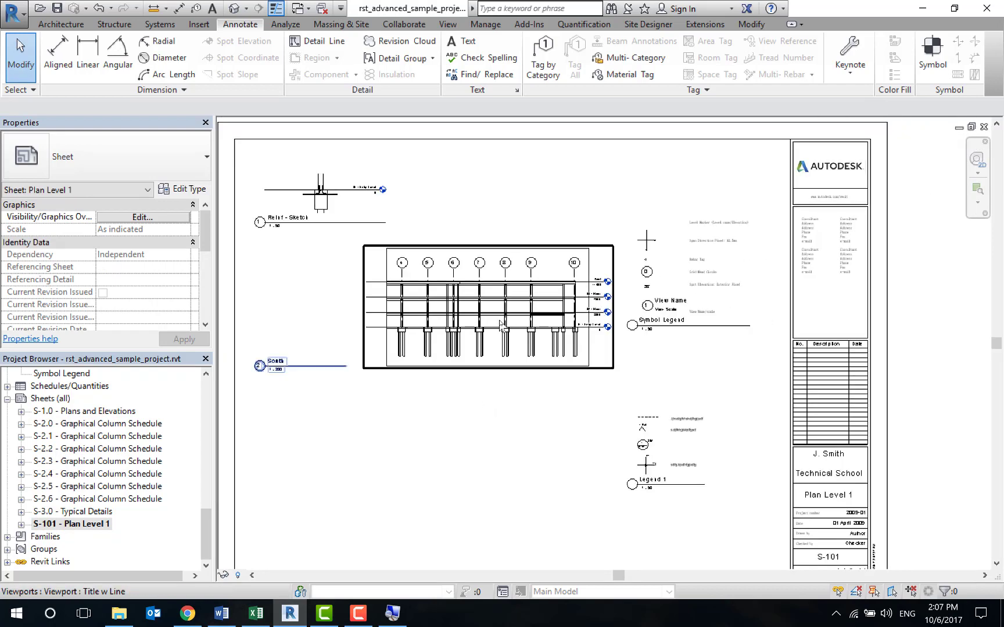
- Open the Sheet Issues/Revisions dialog from View > Sheet Composition > Revisions, showing Revision 1
left_click(447, 24)
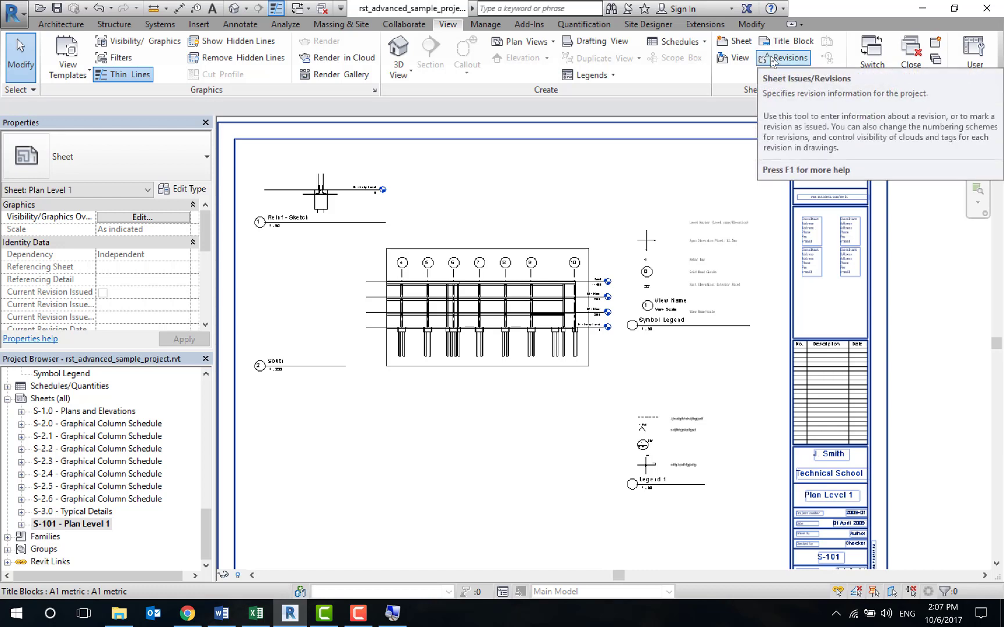
left_click(779, 59)
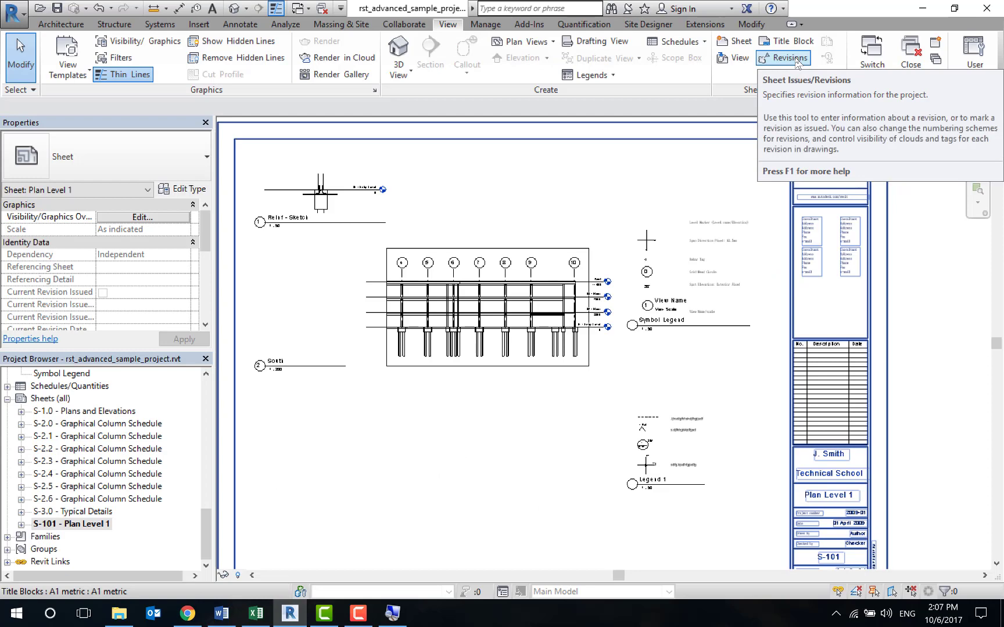
left_click(797, 63)
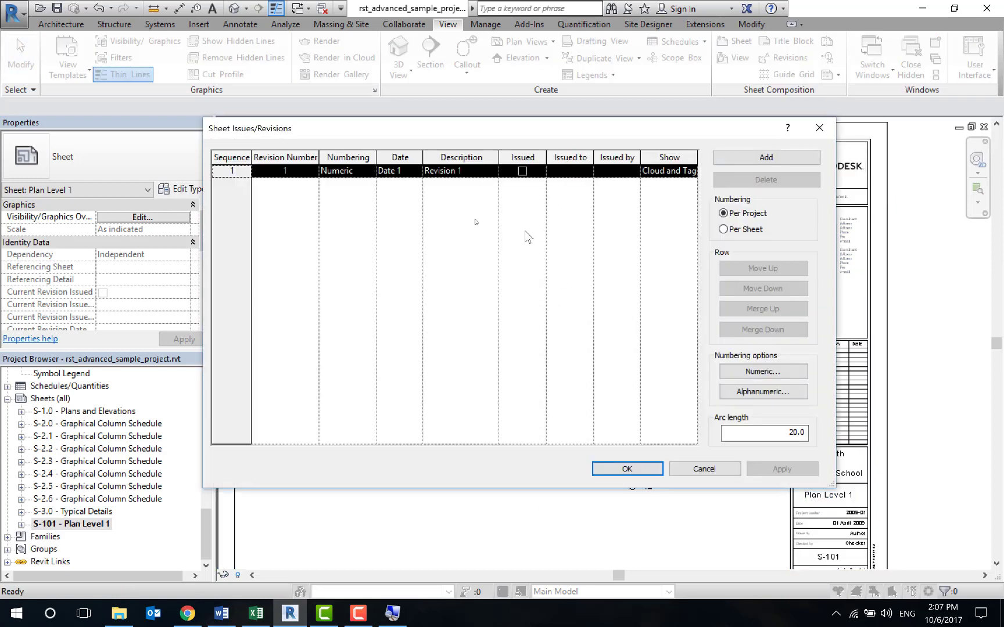
left_click_drag(487, 137, 533, 143)
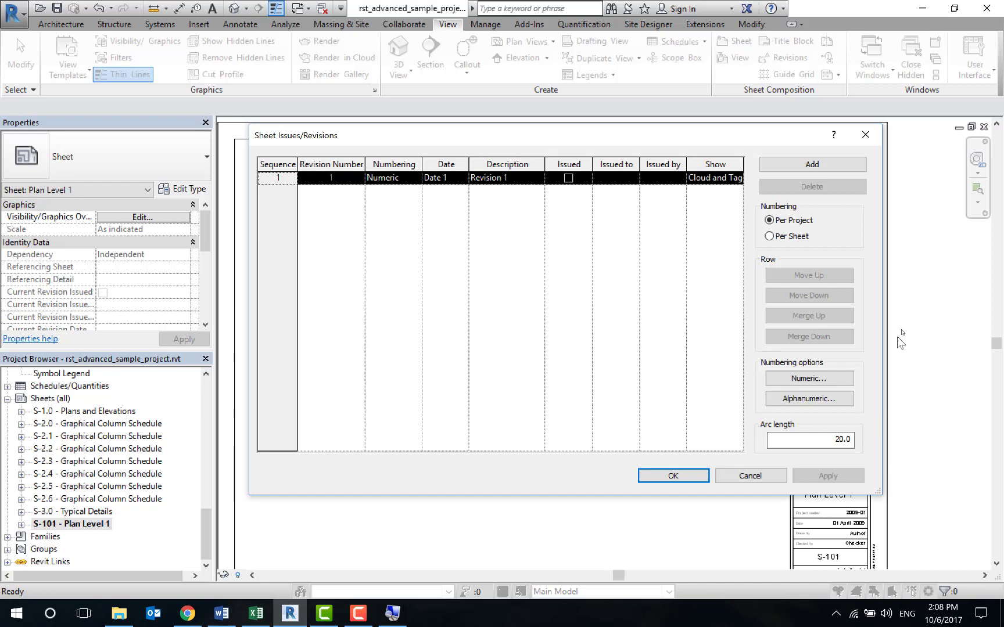
- Keep Revision 1's numbering set to Numeric in the revision settings
left_click_drag(735, 147, 677, 155)
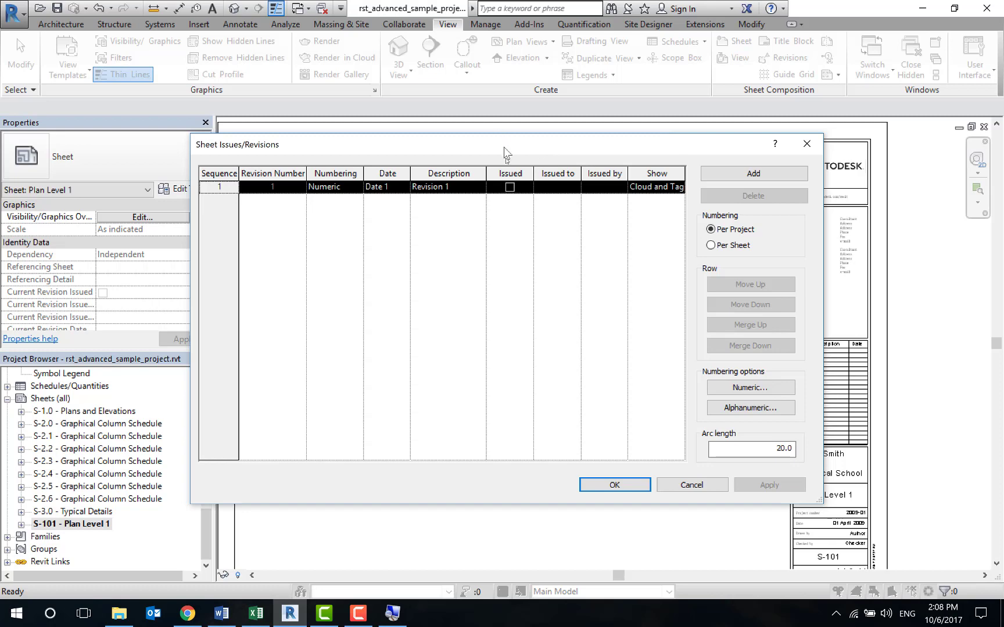
left_click_drag(504, 152, 530, 143)
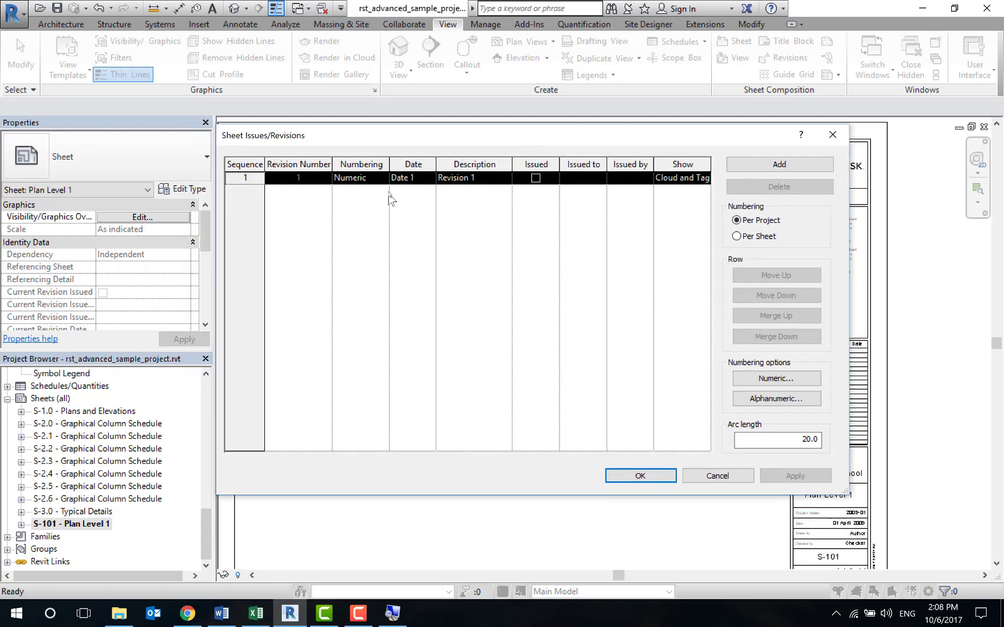
left_click(315, 180)
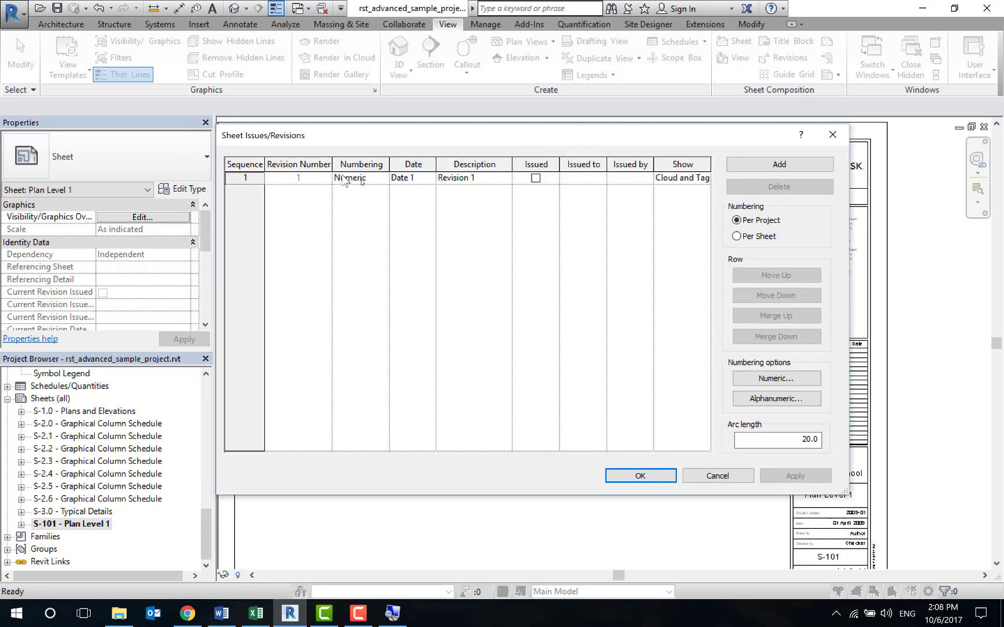
left_click(343, 179)
left_click(382, 179)
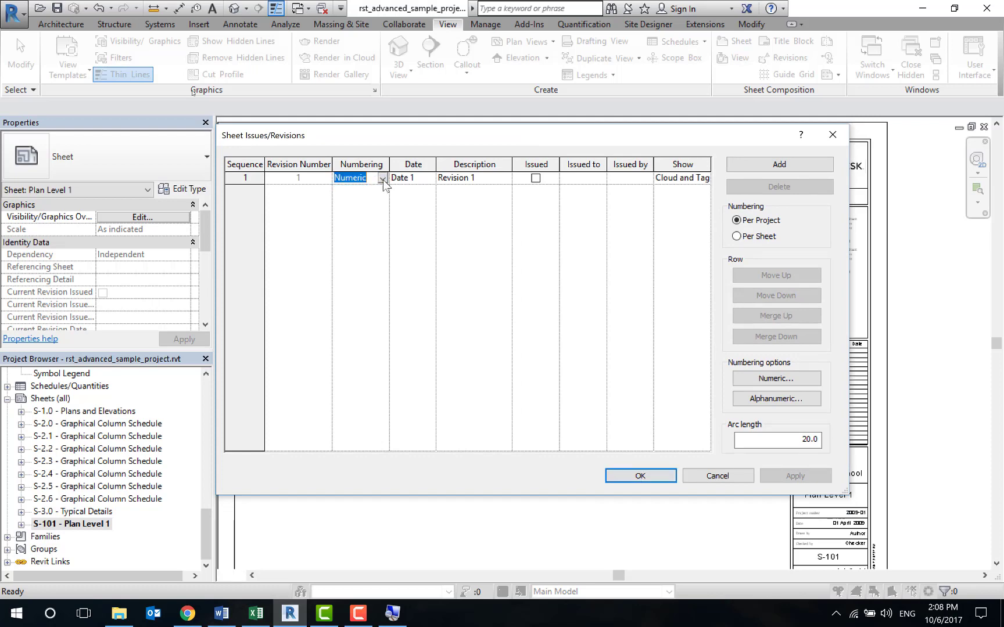
- Give Revision 1 a placeholder description, show it as Cloud and Tag, and confirm
left_click(484, 179)
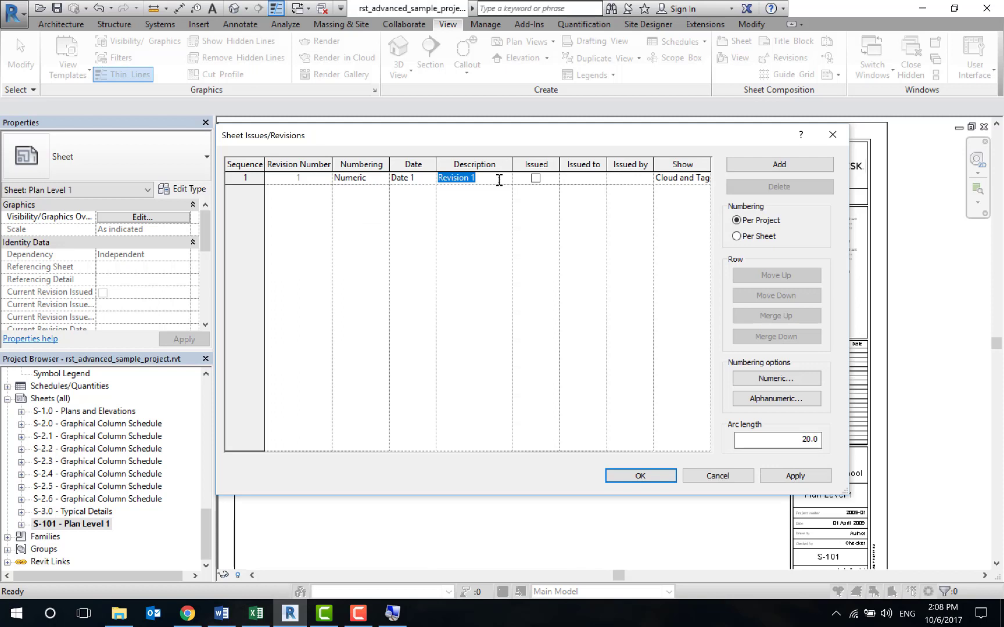
type(".kashdlfkjhalskjdhf")
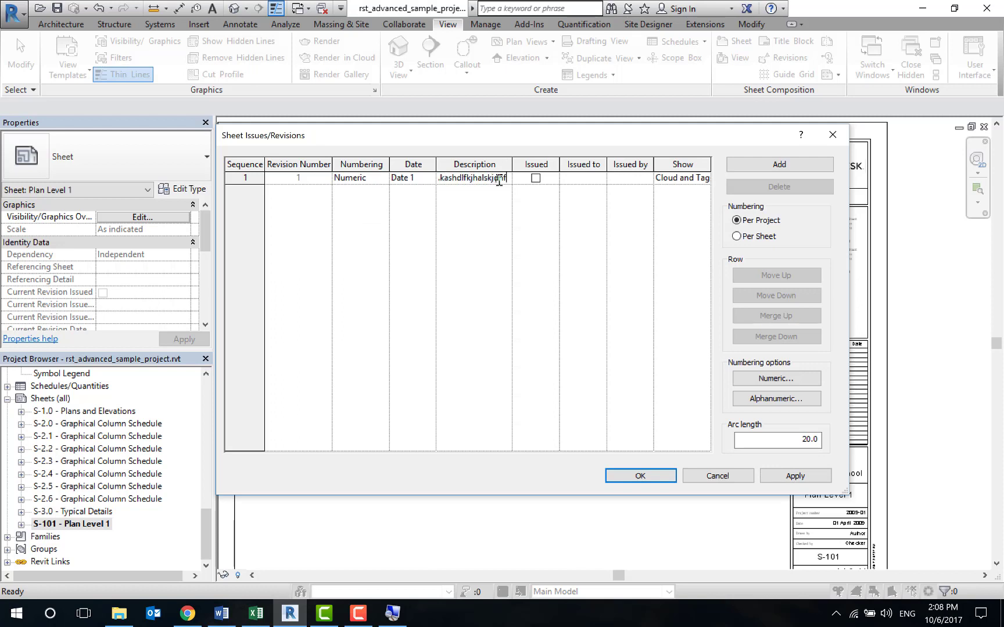
left_click(685, 178)
left_click(703, 178)
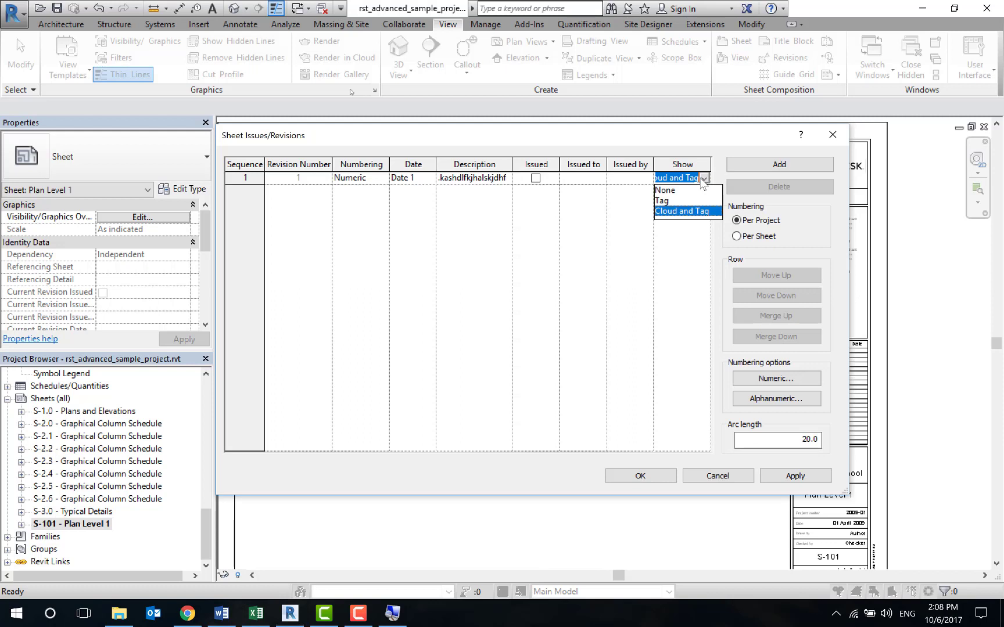
left_click(689, 212)
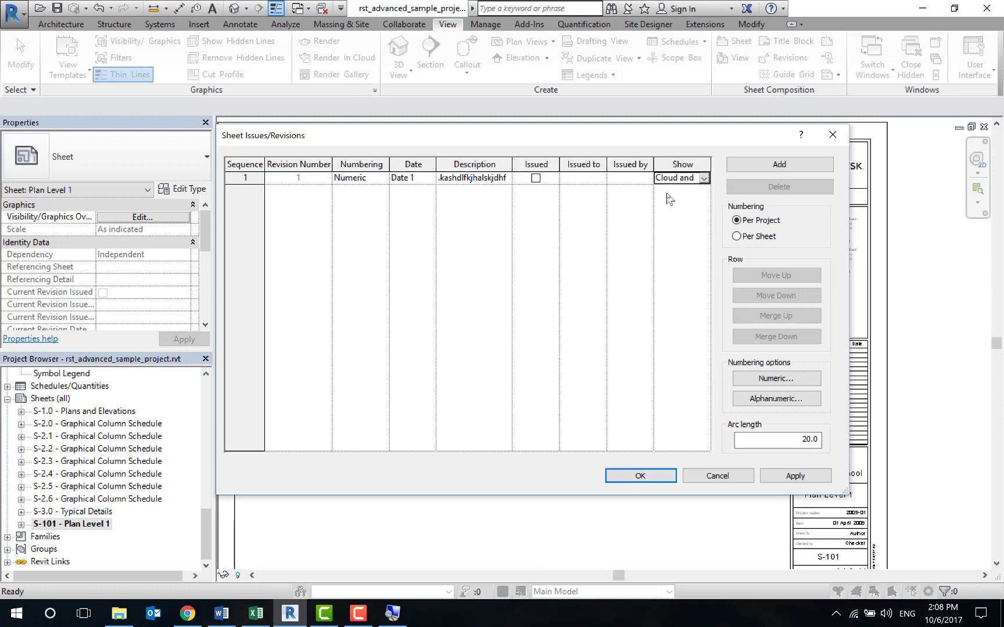
left_click(649, 478)
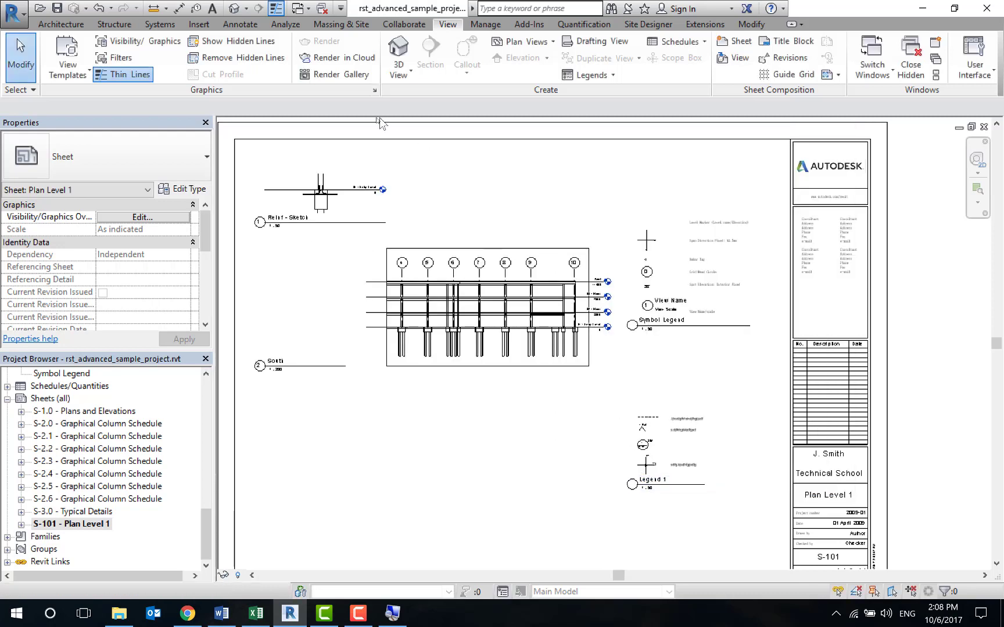
- Sketch a rectangular revision cloud enclosing grid lines 4 and 5
scroll(517, 206, "down", 1)
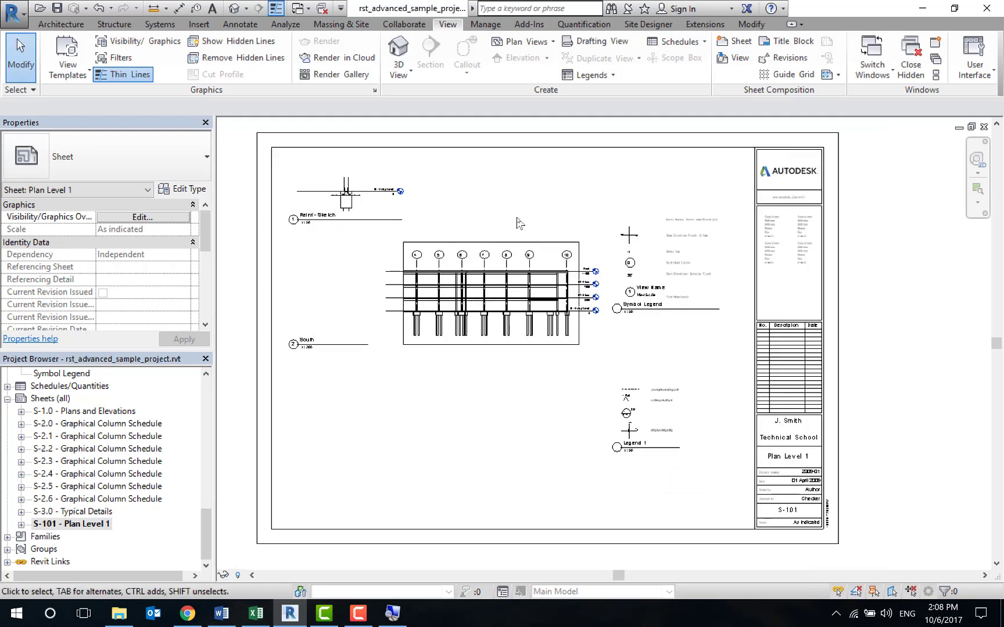
left_click(240, 24)
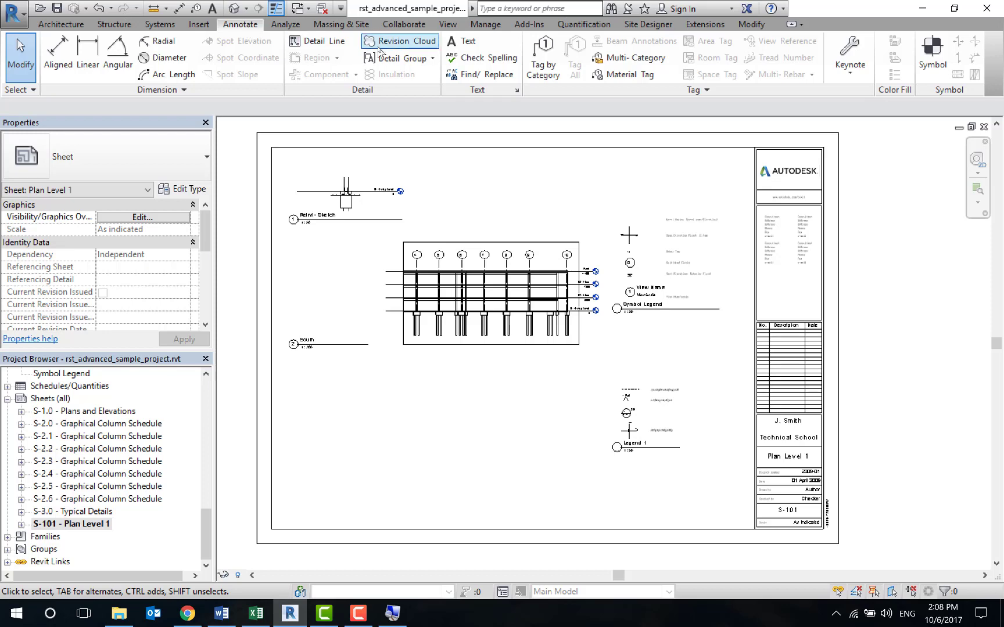
left_click(411, 49)
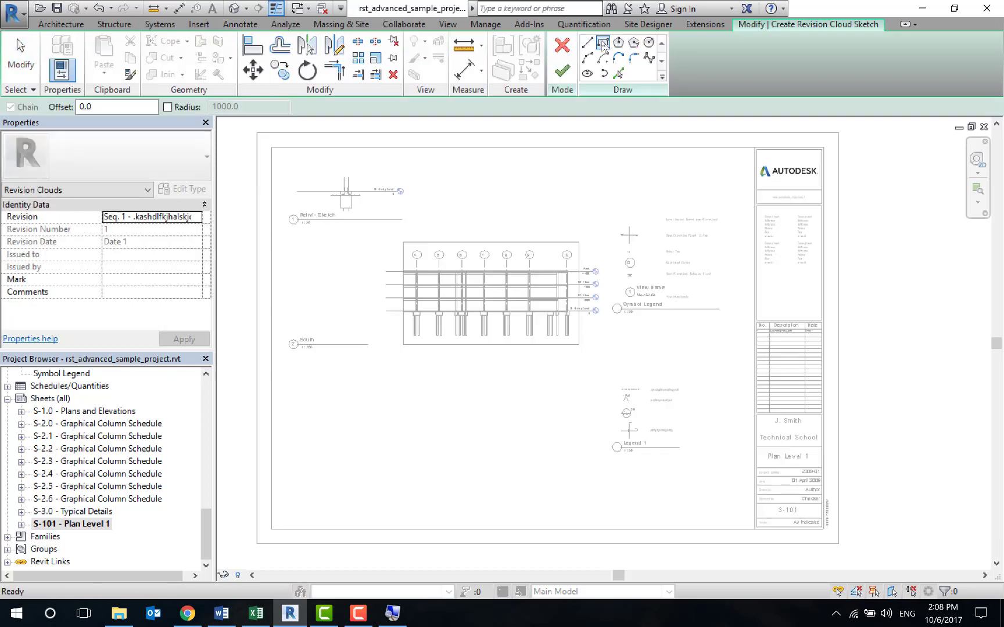
left_click(603, 42)
left_click(381, 218)
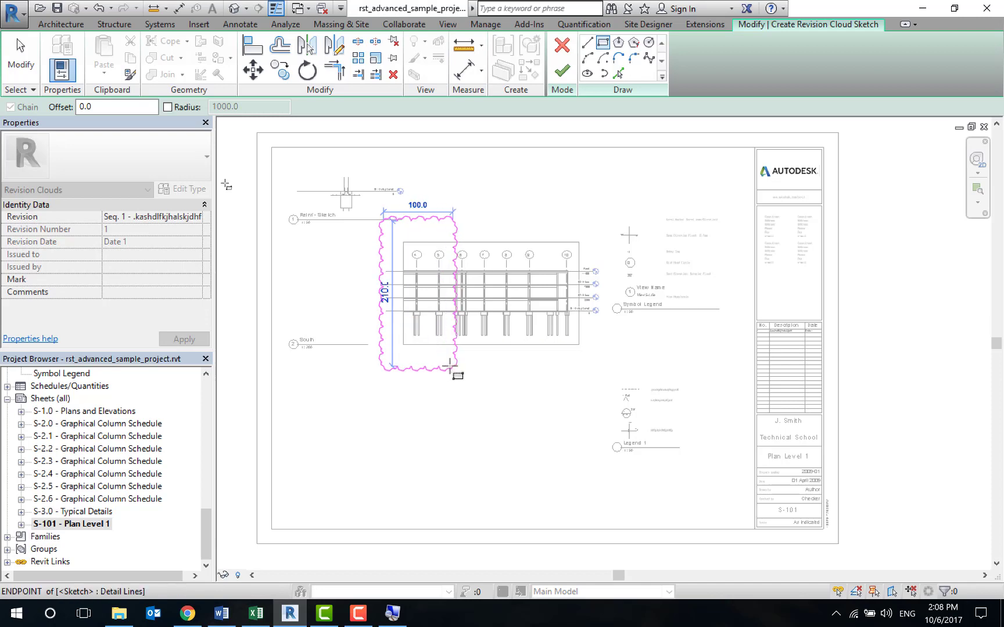
left_click(445, 339)
- Assign the cloud to Seq. 1 - Revision 1 and finish the sketch
scroll(439, 209, "up", 1)
scroll(430, 221, "up", 2)
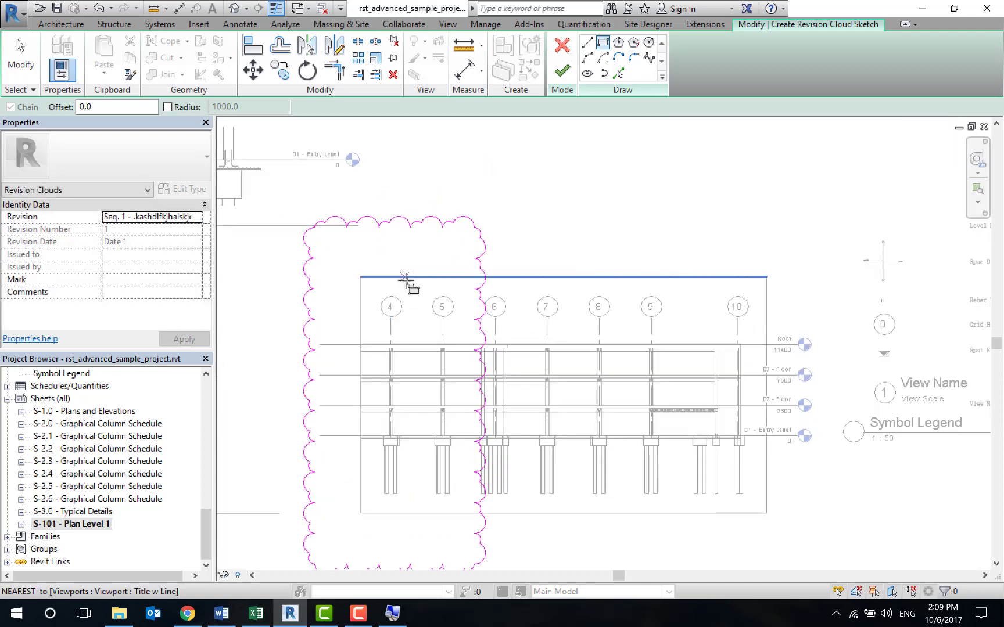
left_click(198, 217)
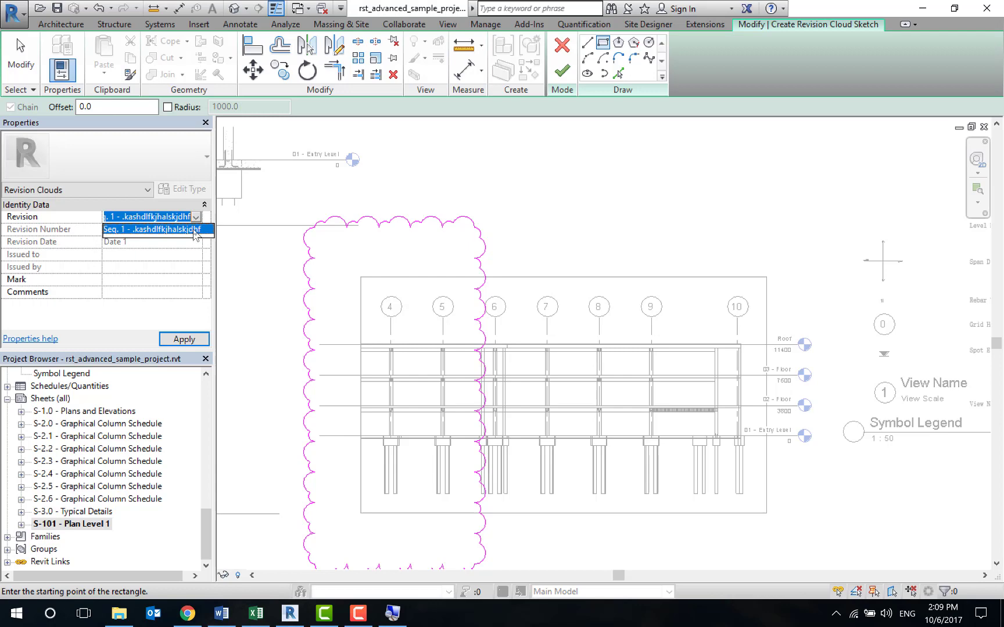
left_click(194, 231)
left_click(562, 71)
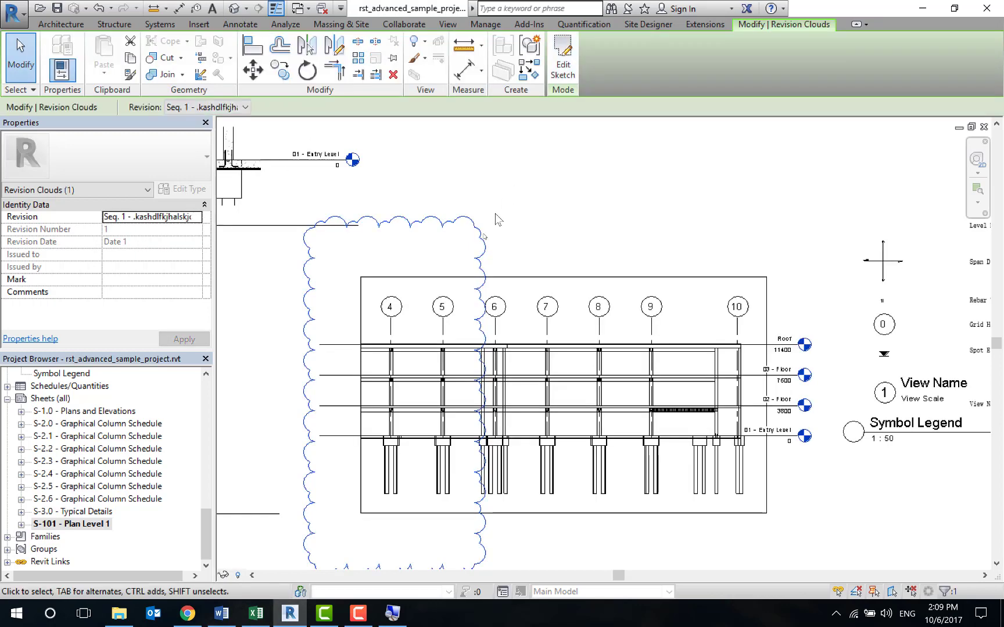
left_click(597, 153)
left_click(447, 24)
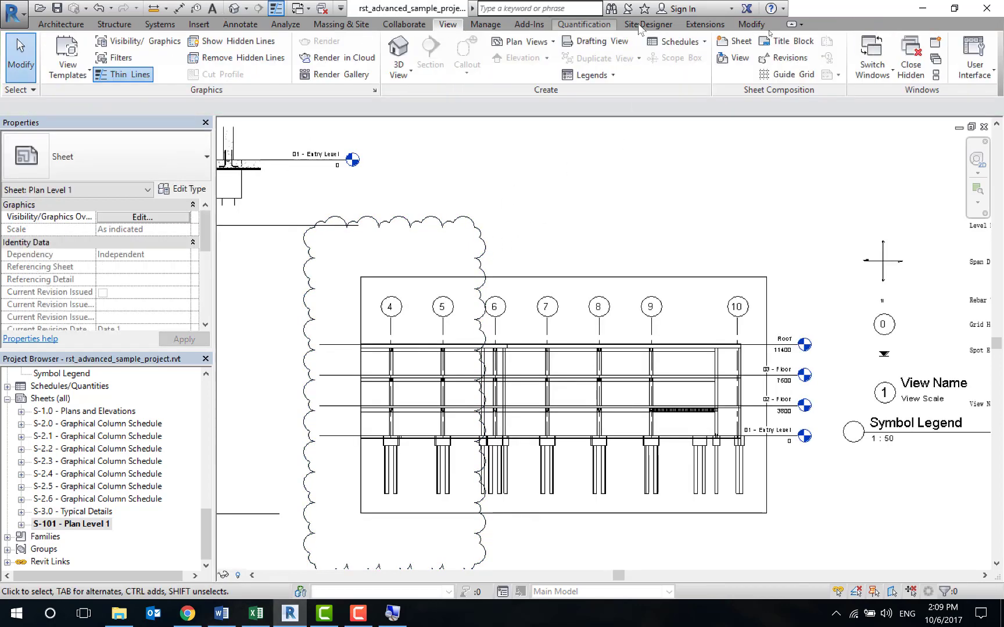
- Add Revisions 2, 3 and 4 in the Sheet Issues/Revisions settings
left_click(787, 58)
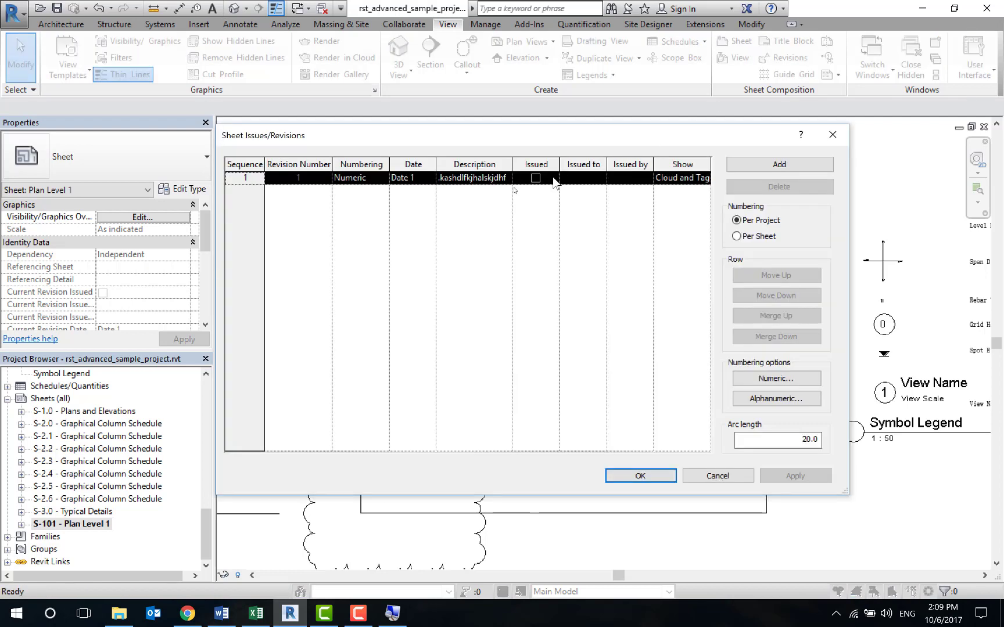
left_click(754, 165)
left_click(755, 165)
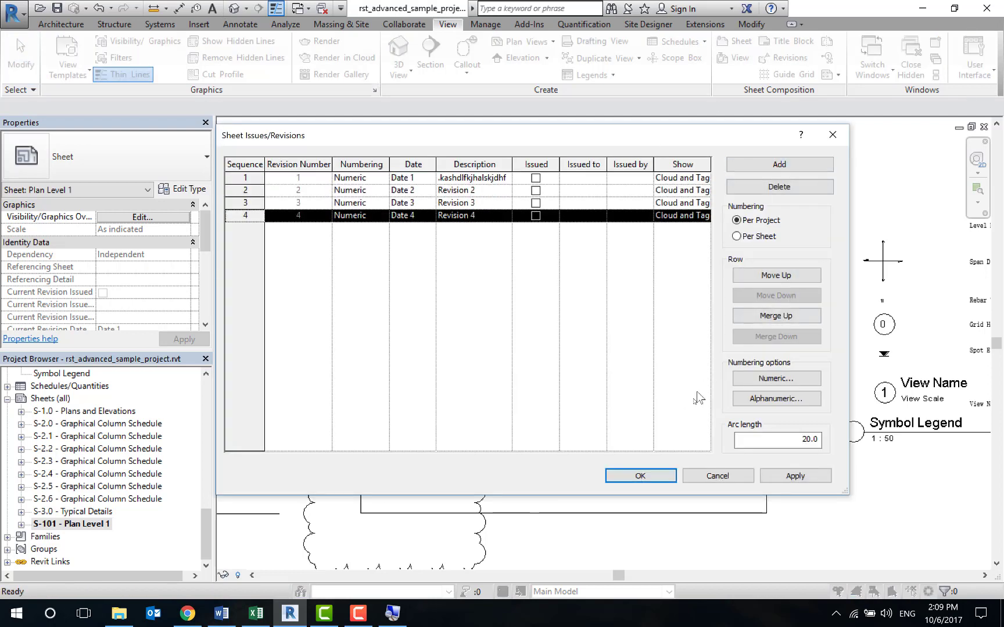
left_click(641, 475)
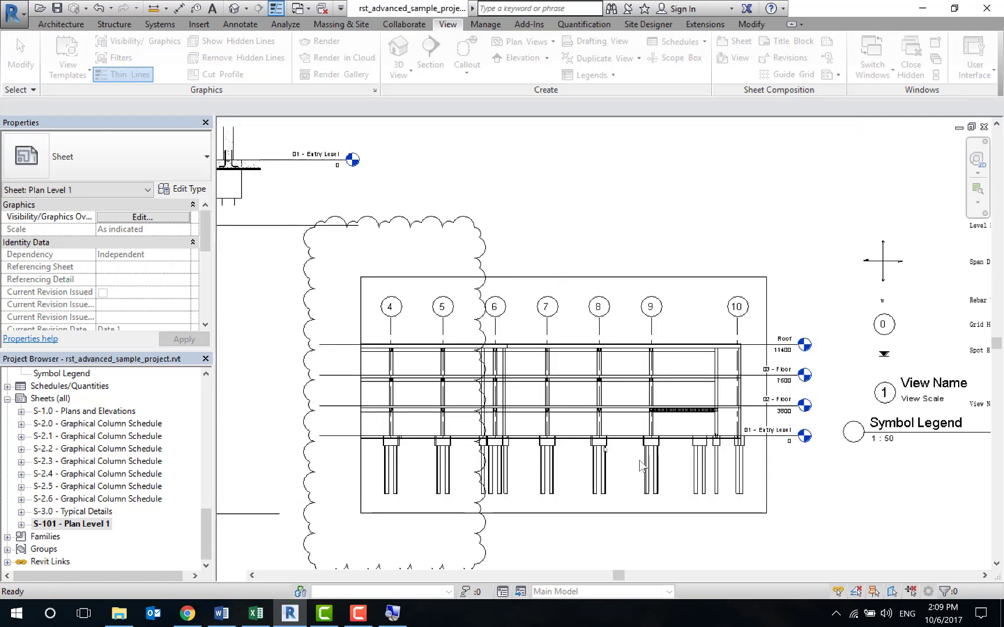
- Reassign the revision cloud to Seq. 3 - Revision 3 in Properties
left_click(478, 235)
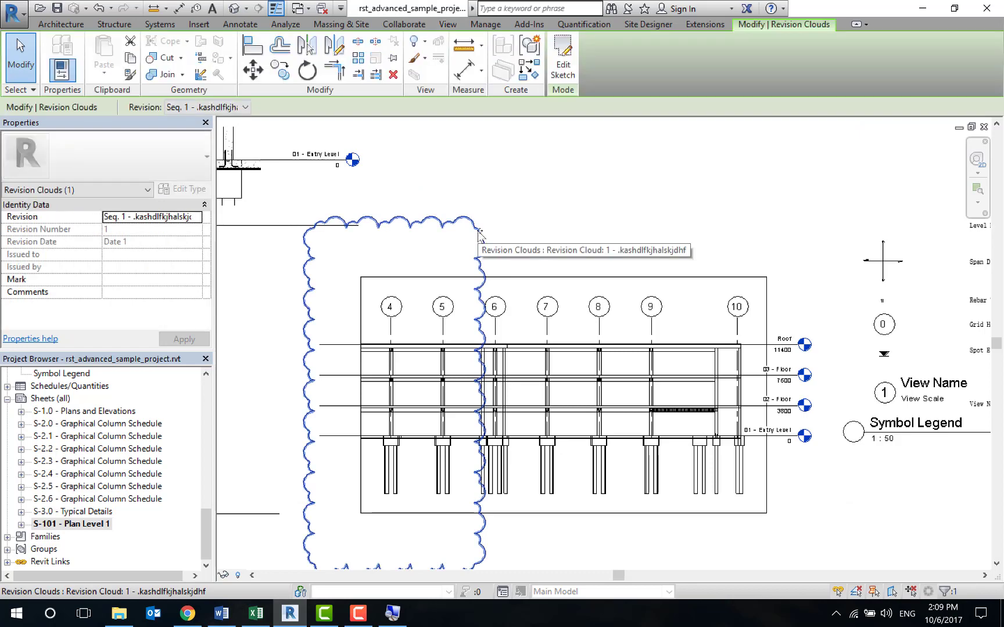
left_click(196, 217)
left_click(168, 251)
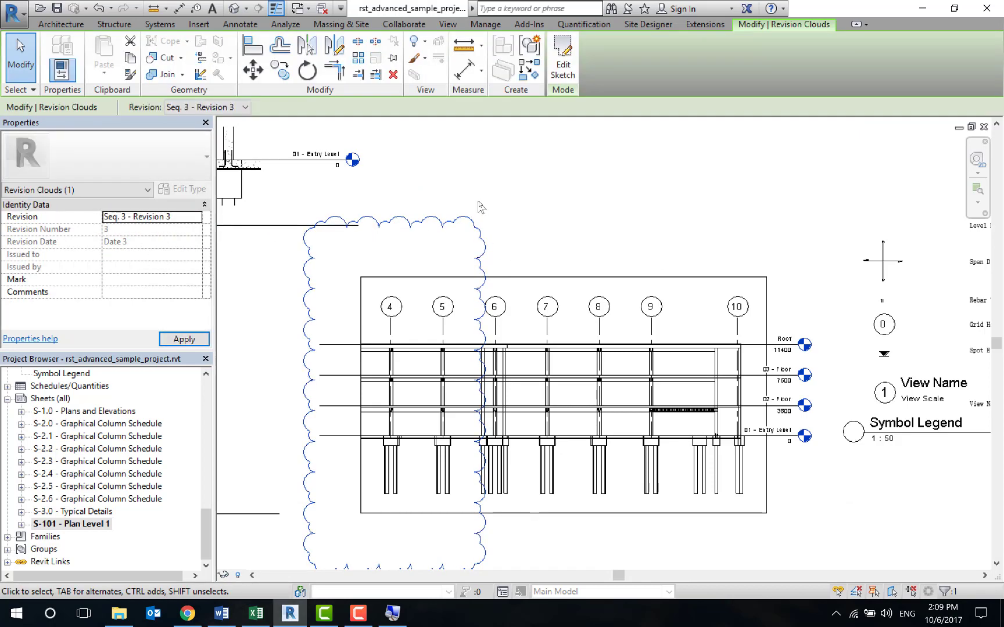
scroll(546, 210, "down", 2)
left_click(564, 204)
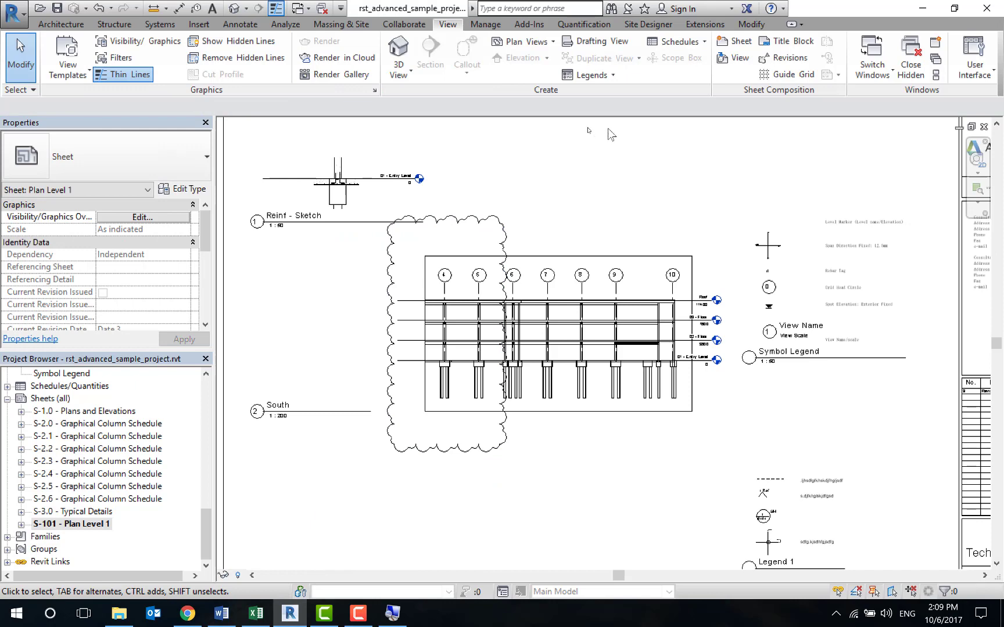
- Tag the revision cloud at its top-right corner using Tag by Category
left_click(251, 25)
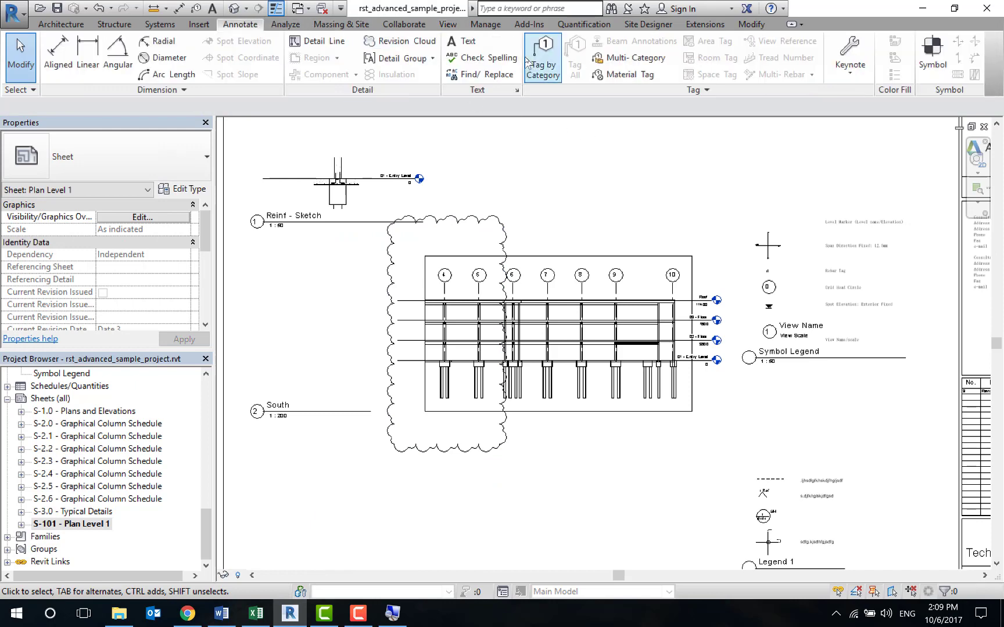
left_click(552, 63)
left_click(503, 218)
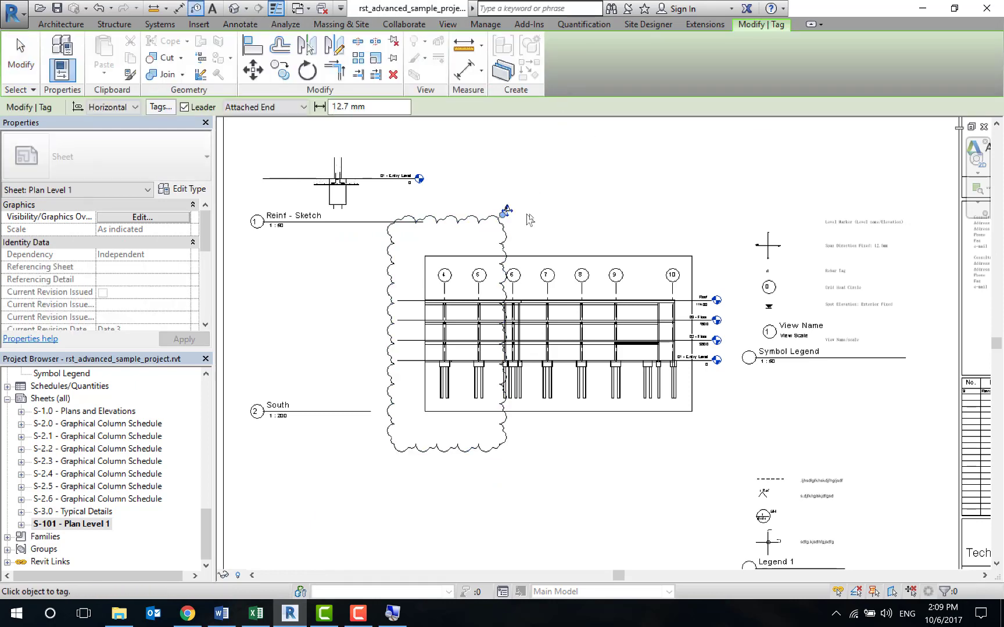
scroll(505, 213, "up", 2)
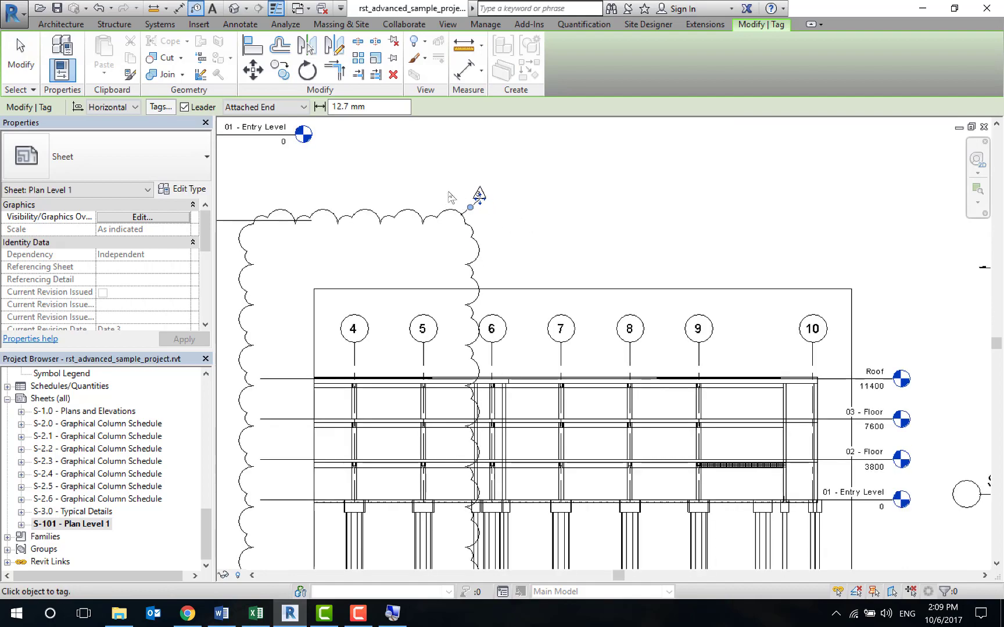
scroll(503, 209, "up", 3)
scroll(552, 227, "down", 3)
- Check that Revision 3 is listed in the title block, then reopen the revision settings
scroll(759, 295, "right", 3, "shift")
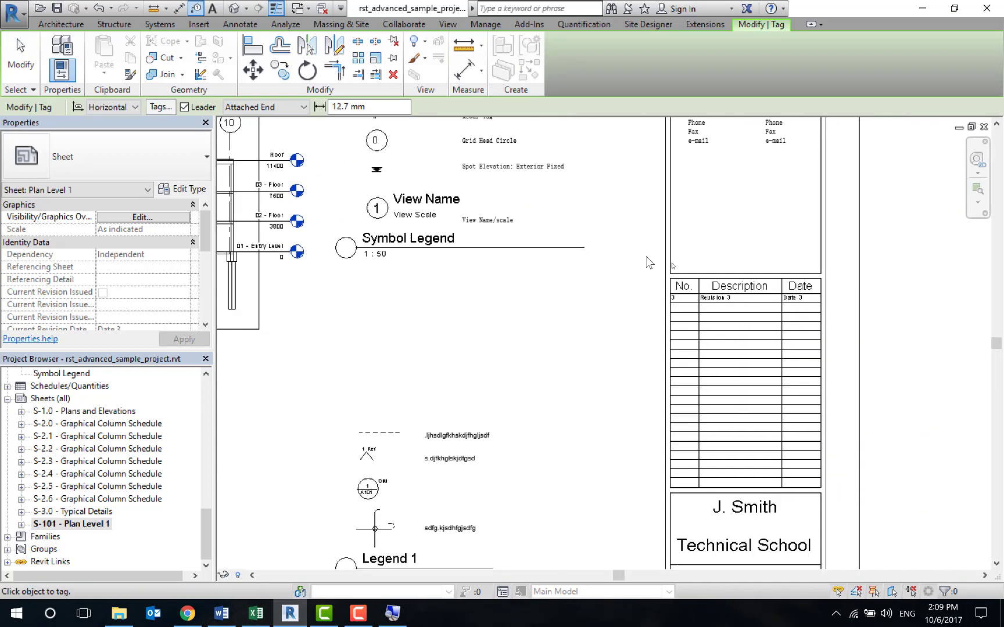
scroll(724, 309, "up", 3)
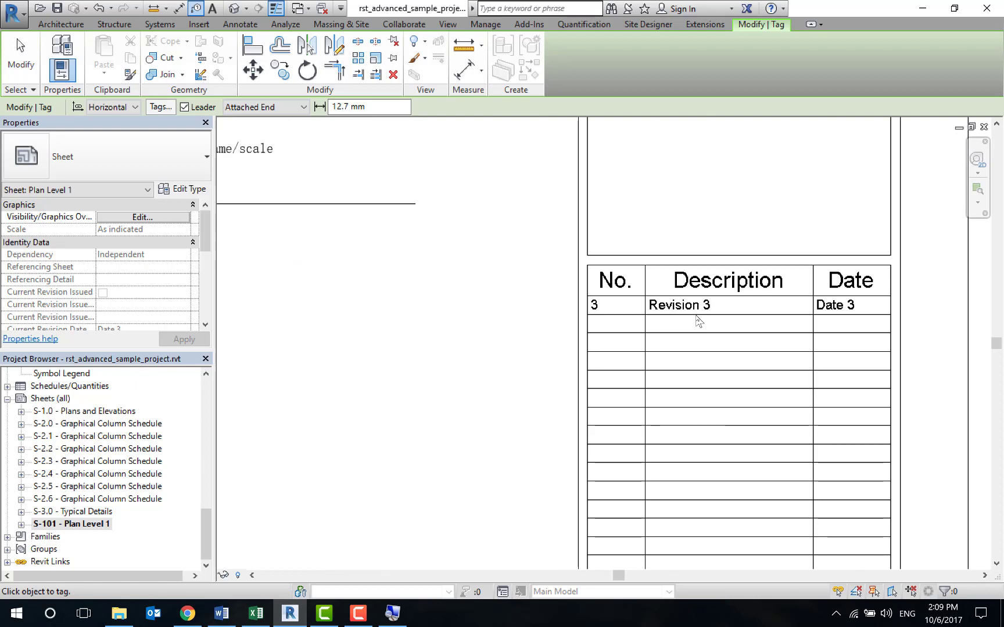
scroll(441, 296, "down", 3)
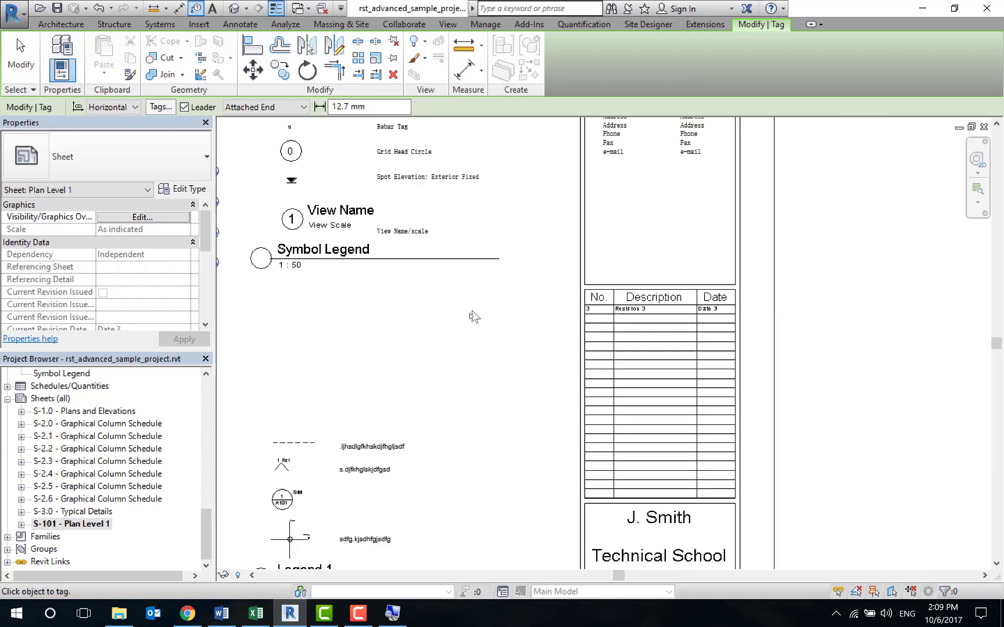
scroll(473, 316, "down", 2)
middle_click_drag(381, 341, 533, 418)
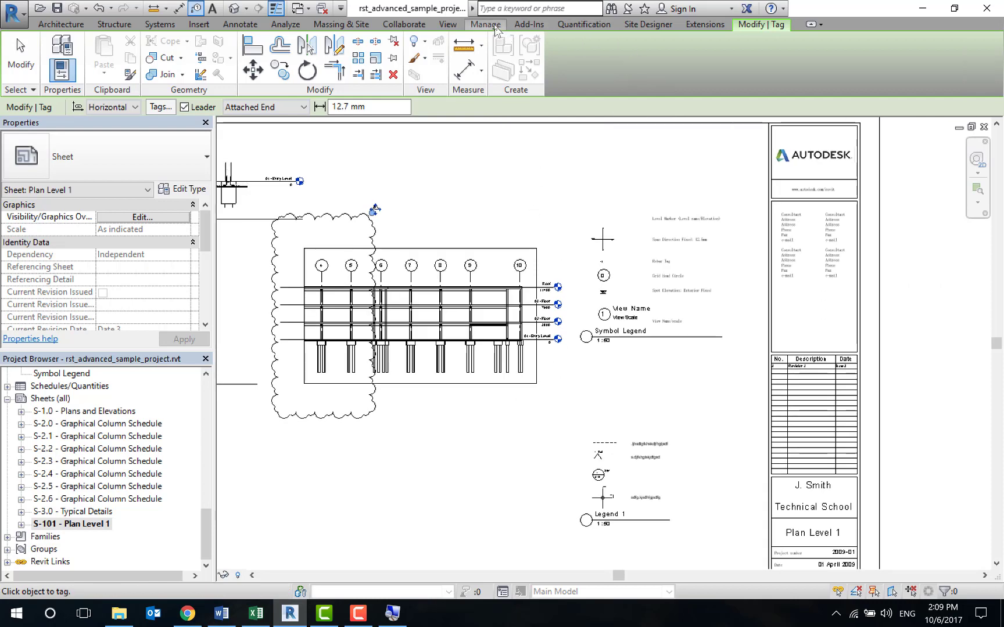
left_click(448, 24)
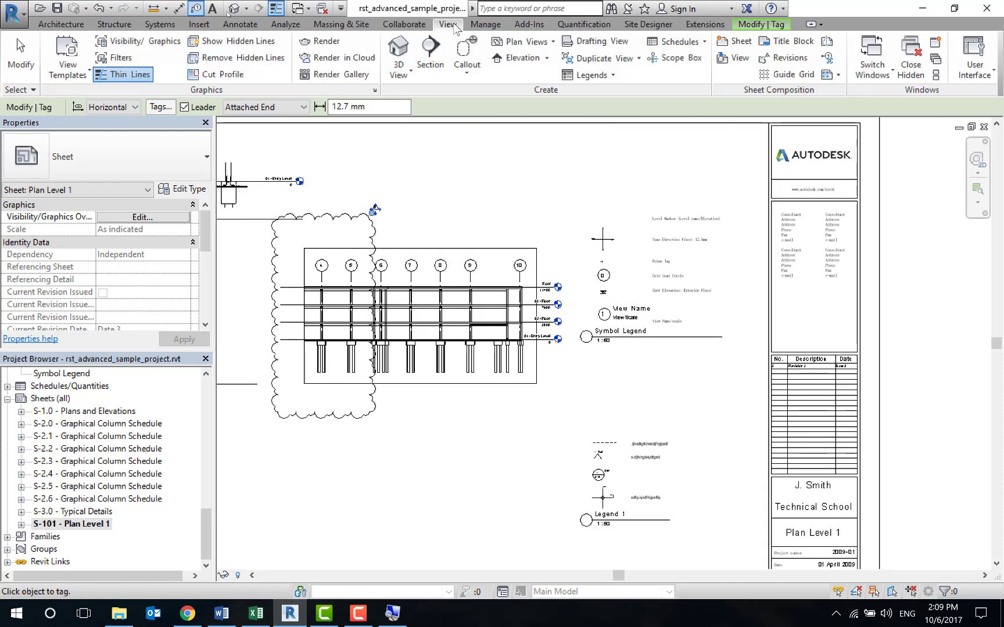
left_click(791, 58)
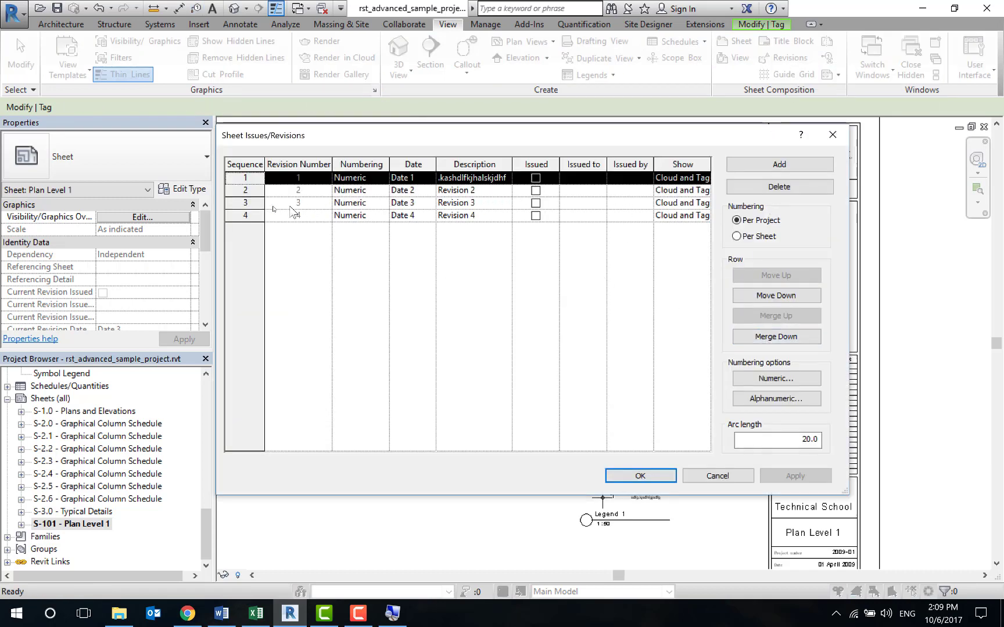
- Mark Revision 3 as Issued and accept the settings
left_click(246, 203)
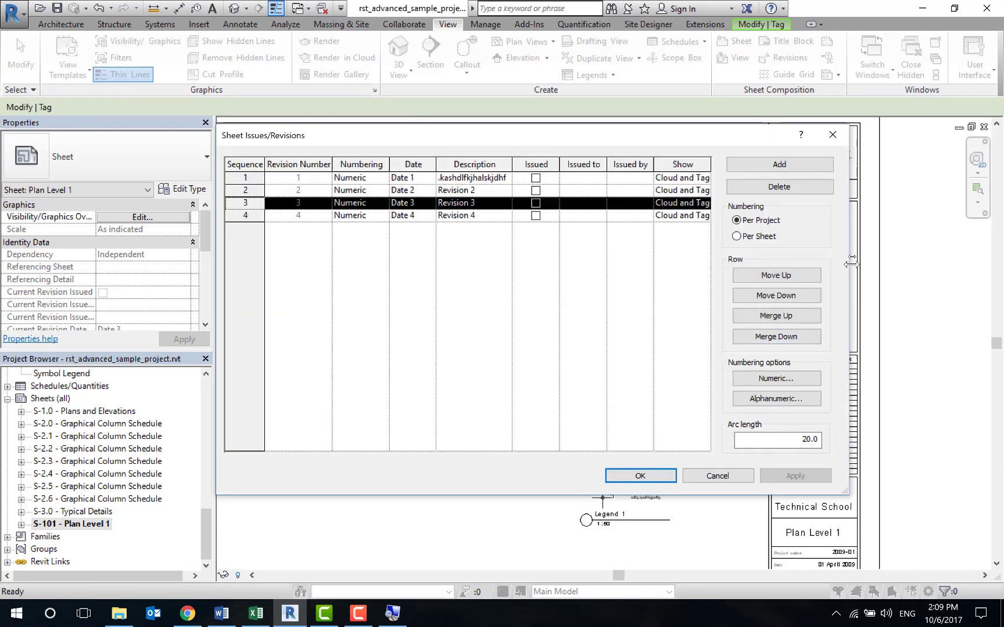
left_click(535, 203)
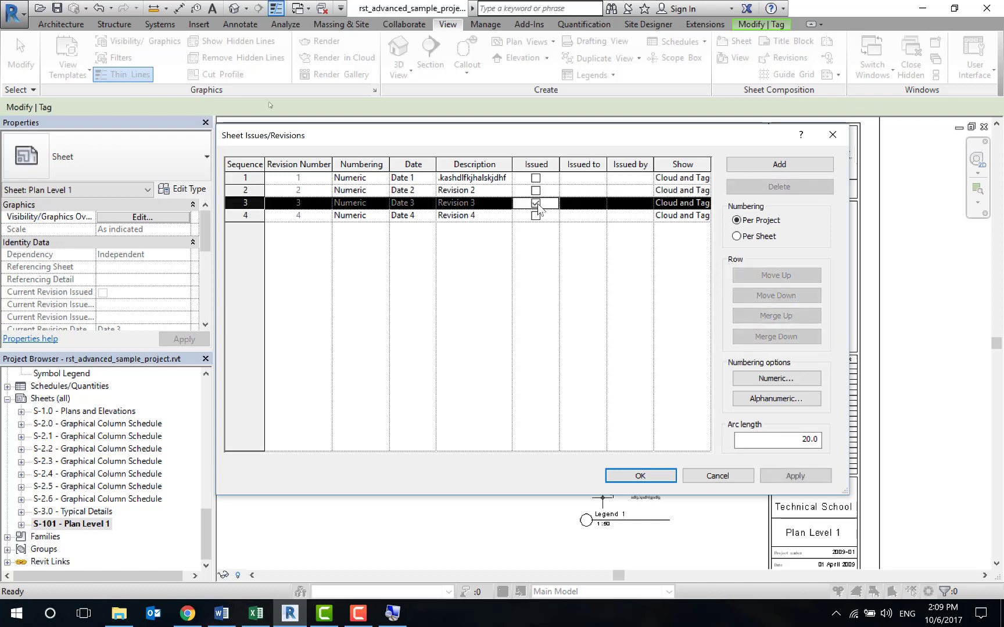
left_click(648, 477)
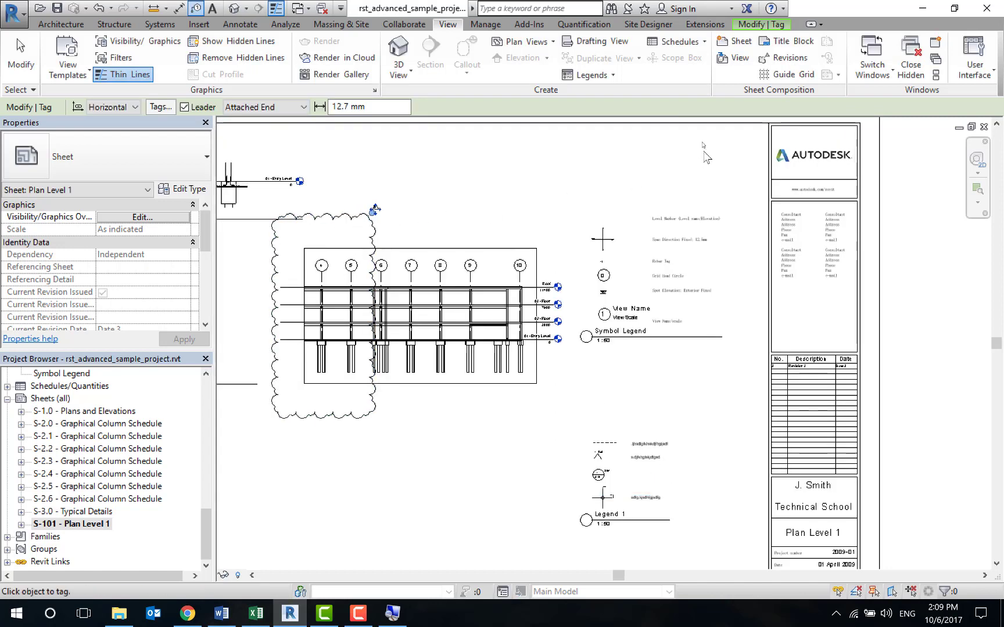
- Un-issue Revision 3, set its Show to None, and confirm
left_click(793, 59)
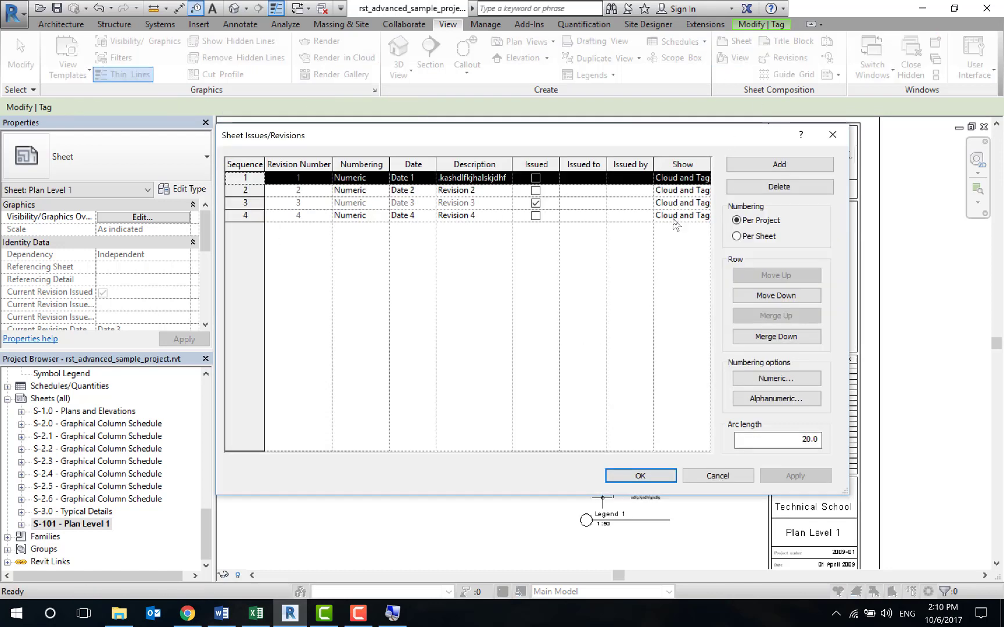
left_click(641, 208)
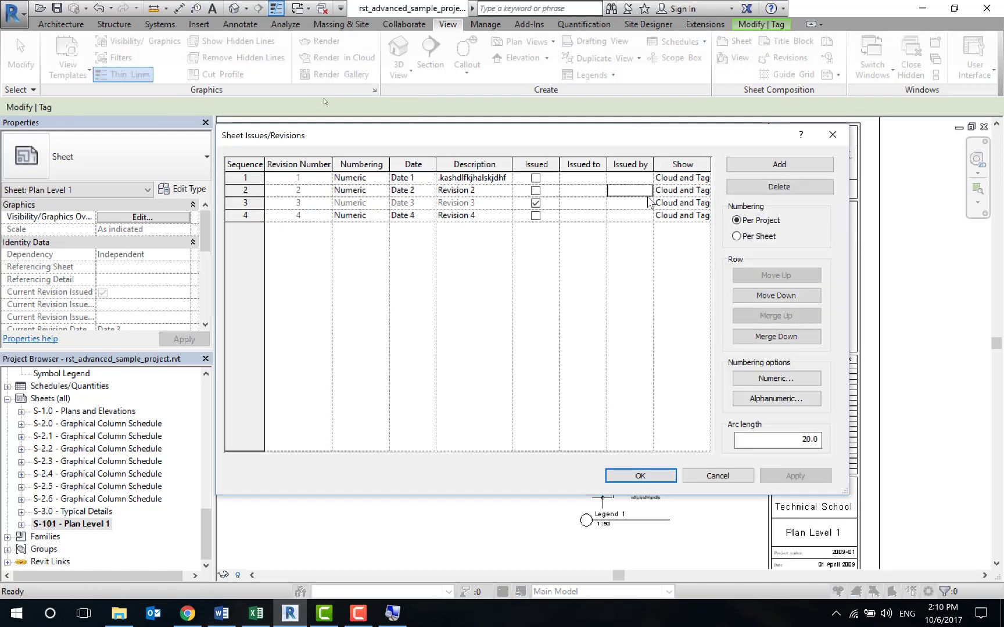
left_click(556, 207)
left_click(534, 203)
left_click(583, 203)
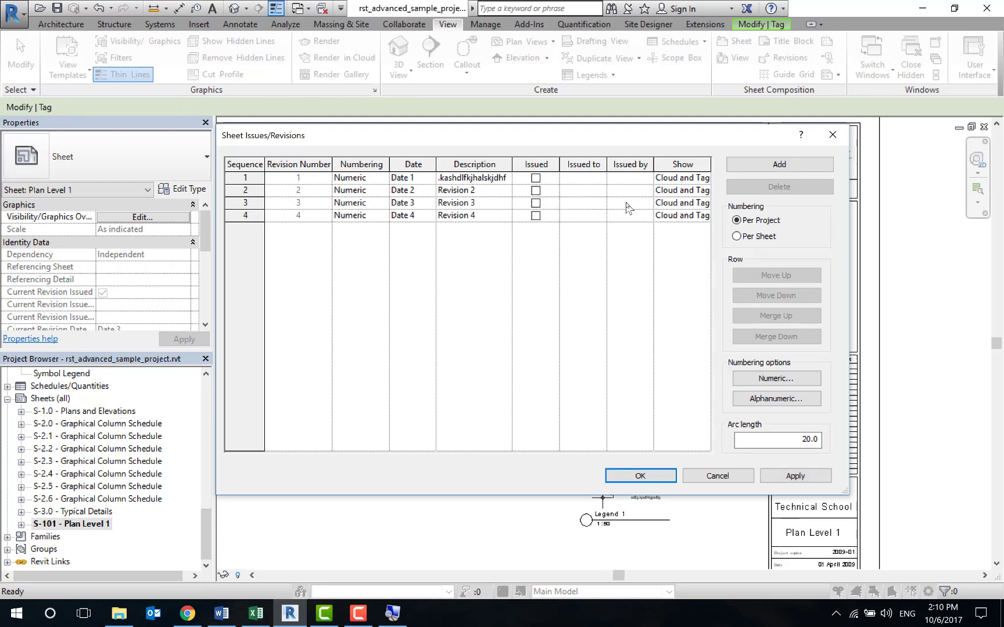
left_click(705, 205)
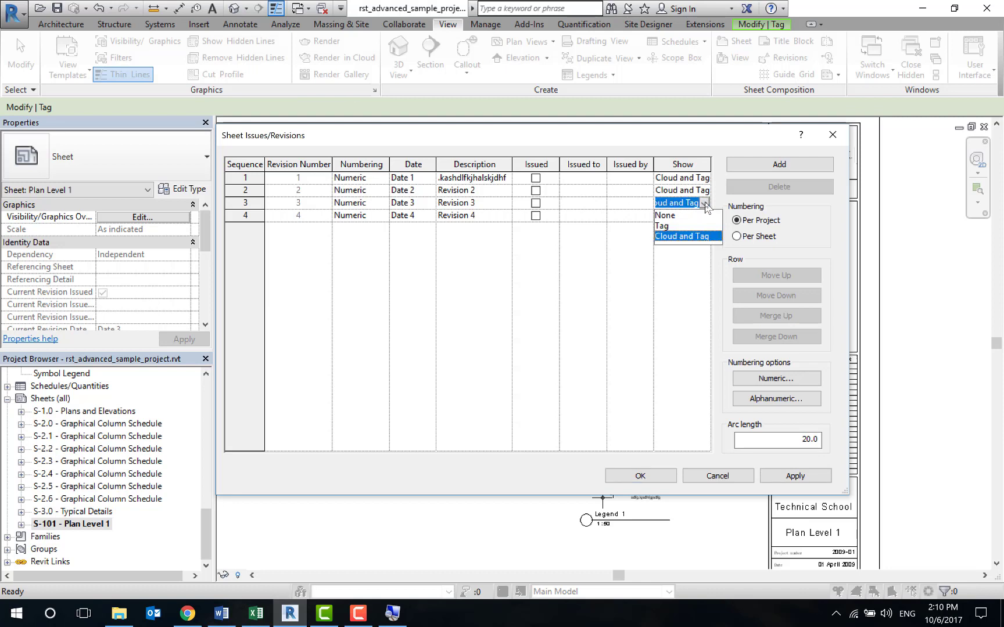
left_click(674, 216)
left_click(666, 477)
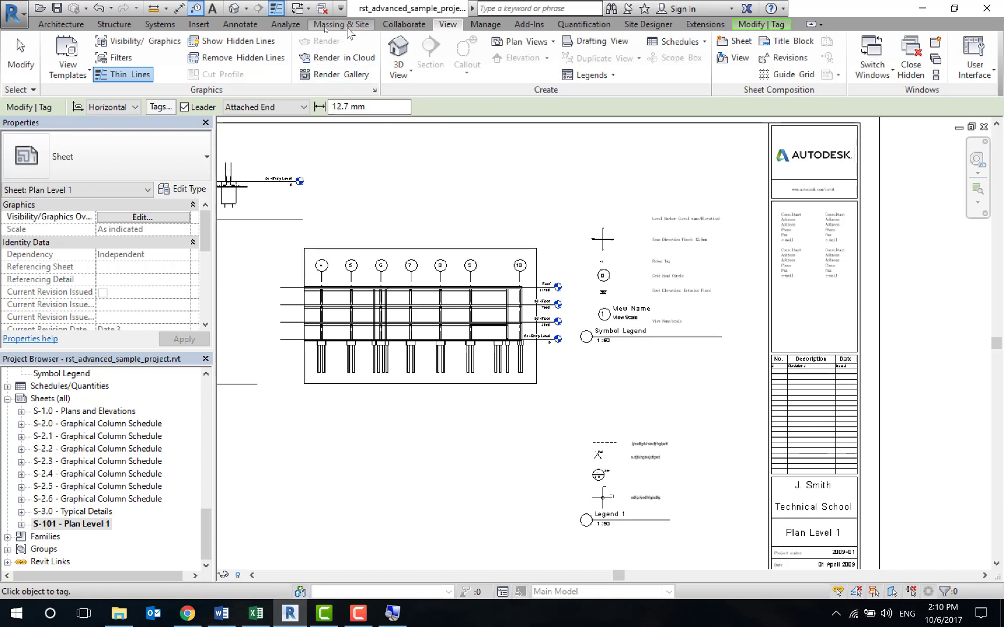
- Sketch a small circular revision cloud around grid 9 at the Roof level
left_click(239, 24)
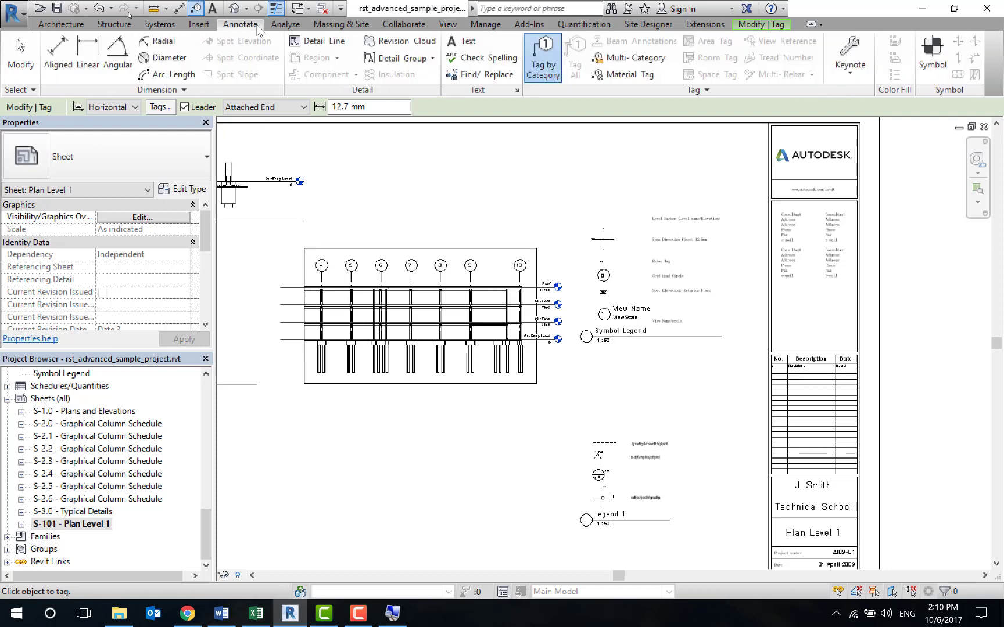
left_click(389, 46)
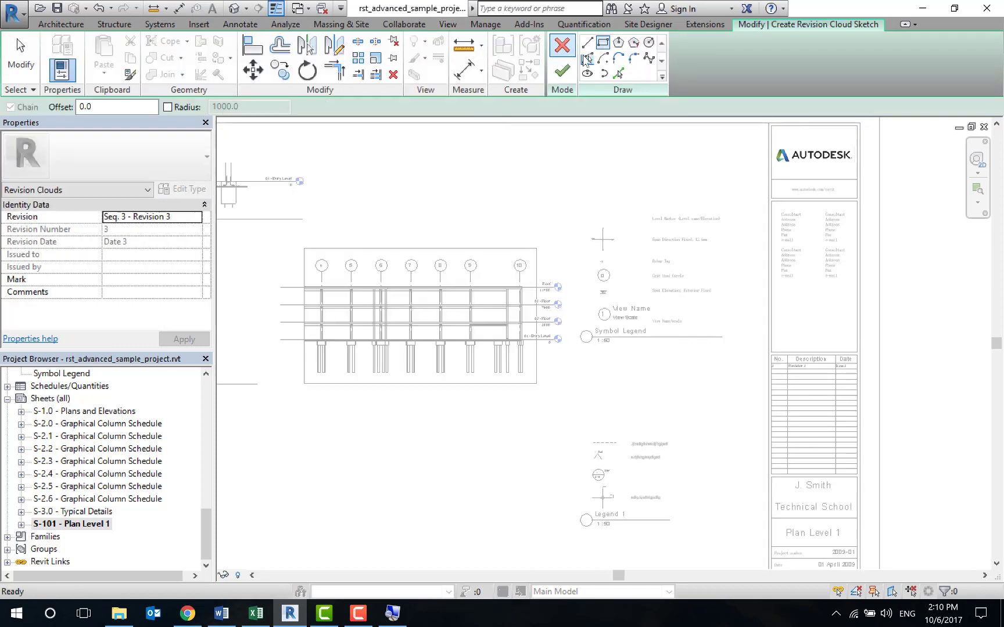
scroll(475, 289, "up", 2)
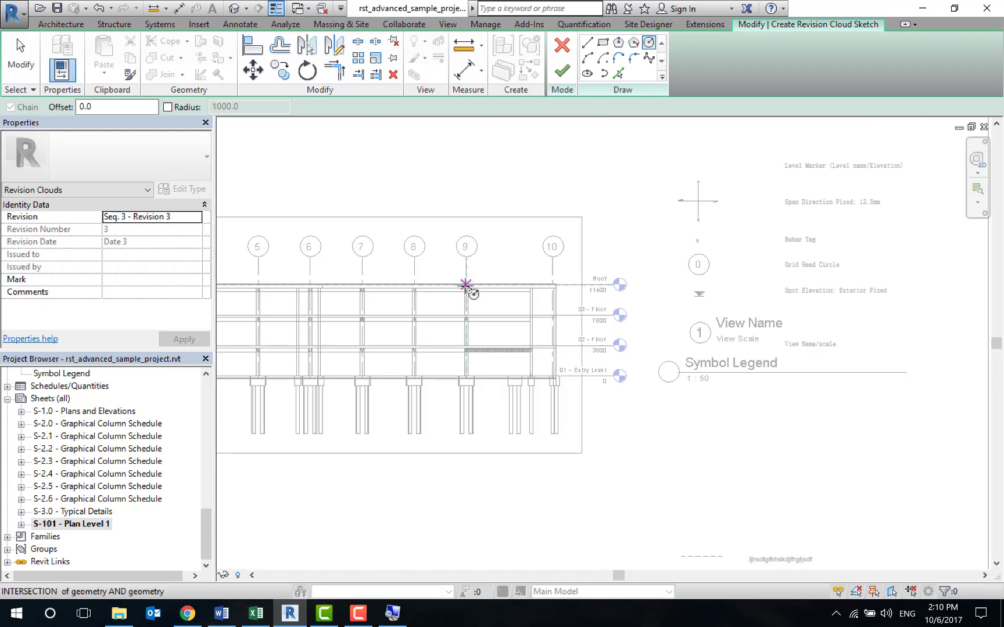
left_click(466, 284)
left_click(483, 283)
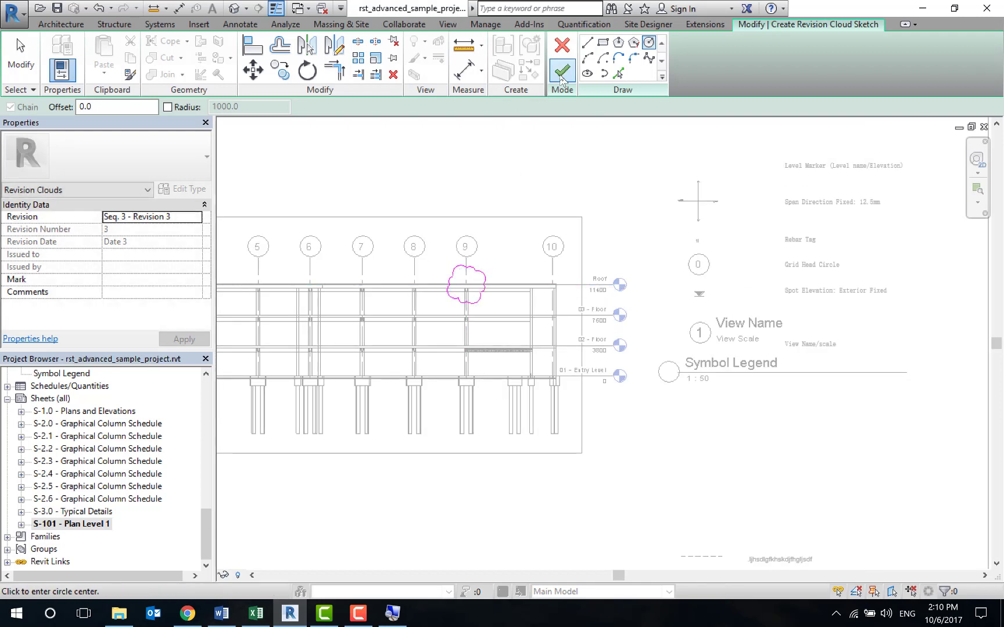
- Assign the circular cloud to Seq. 2 - Revision 2 and finish the sketch
left_click(198, 218)
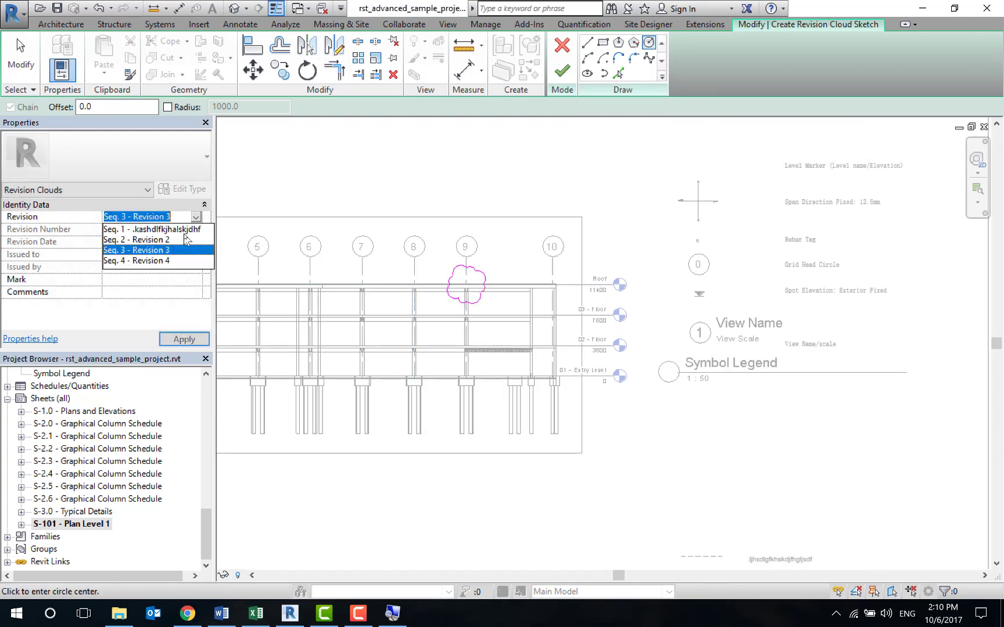
left_click(186, 239)
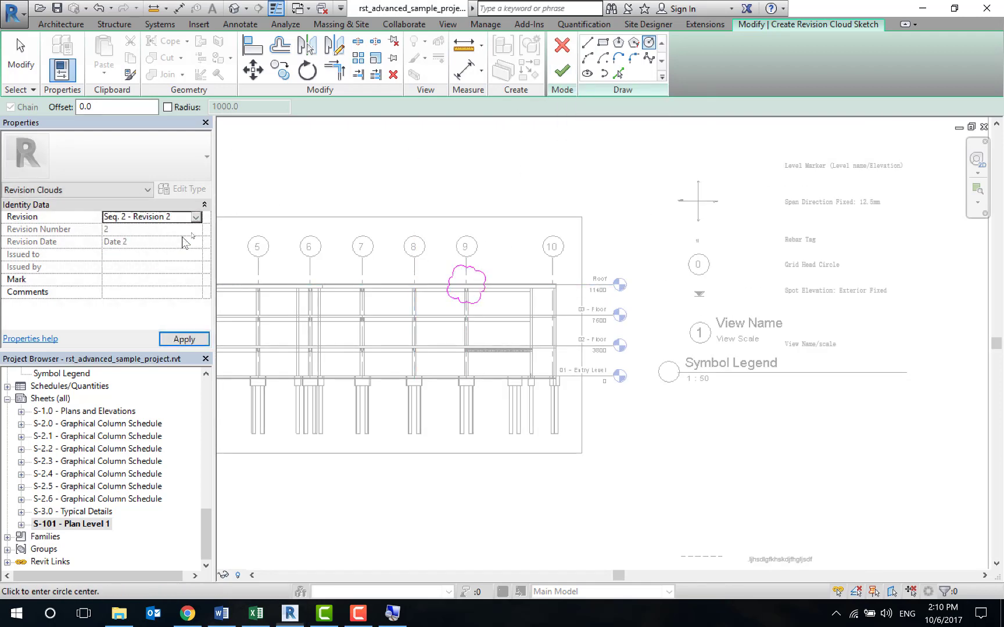
left_click(561, 71)
scroll(616, 341, "up", 1)
middle_click_drag(644, 352, 616, 341)
scroll(604, 341, "down", 2)
scroll(762, 325, "up", 3)
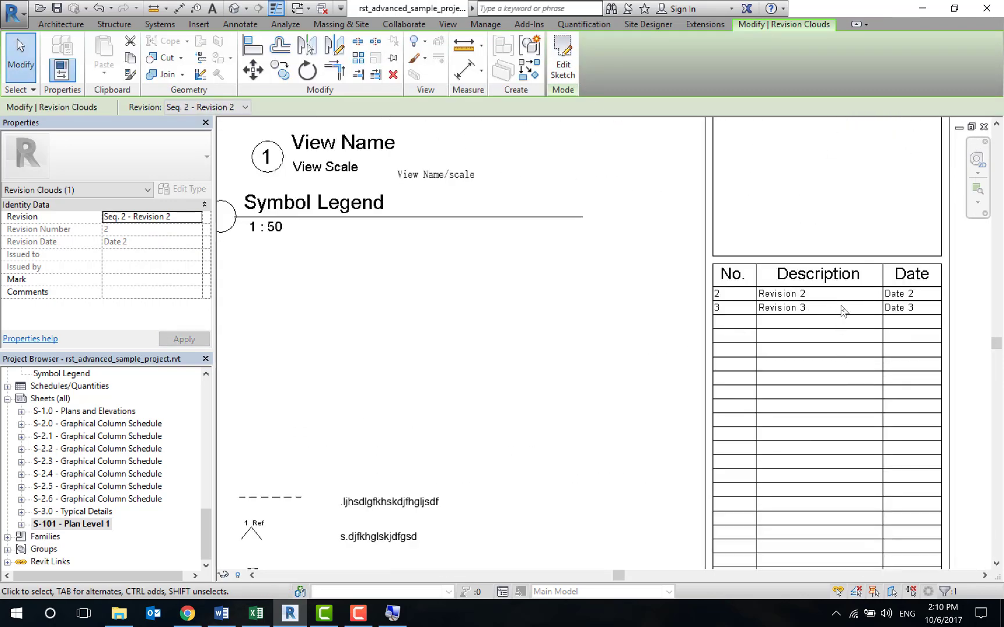
scroll(537, 311, "down", 2)
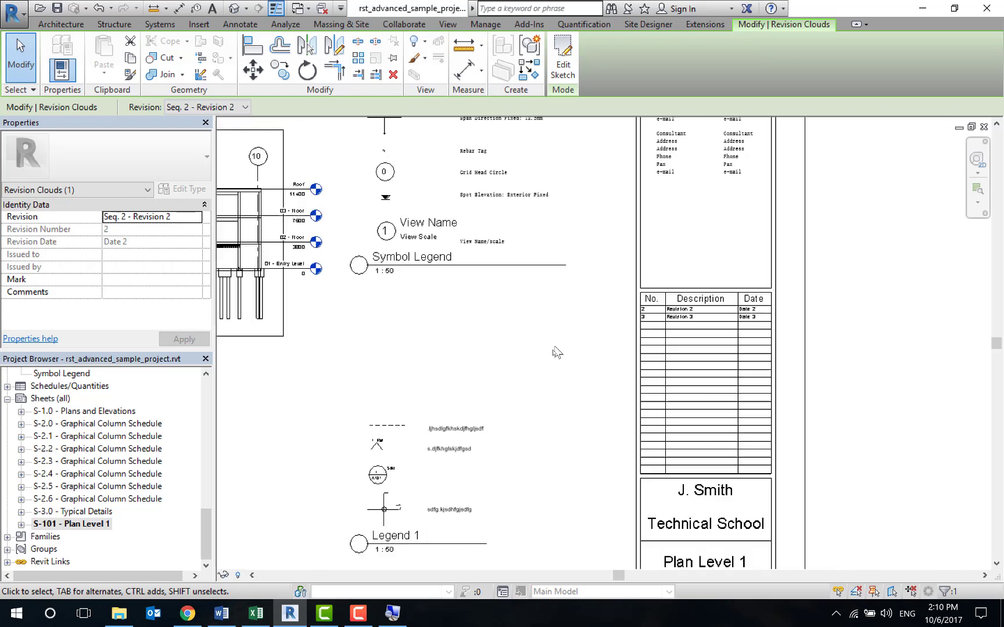
middle_click_drag(538, 311, 511, 371)
scroll(514, 373, "up", 1)
scroll(486, 343, "up", 2)
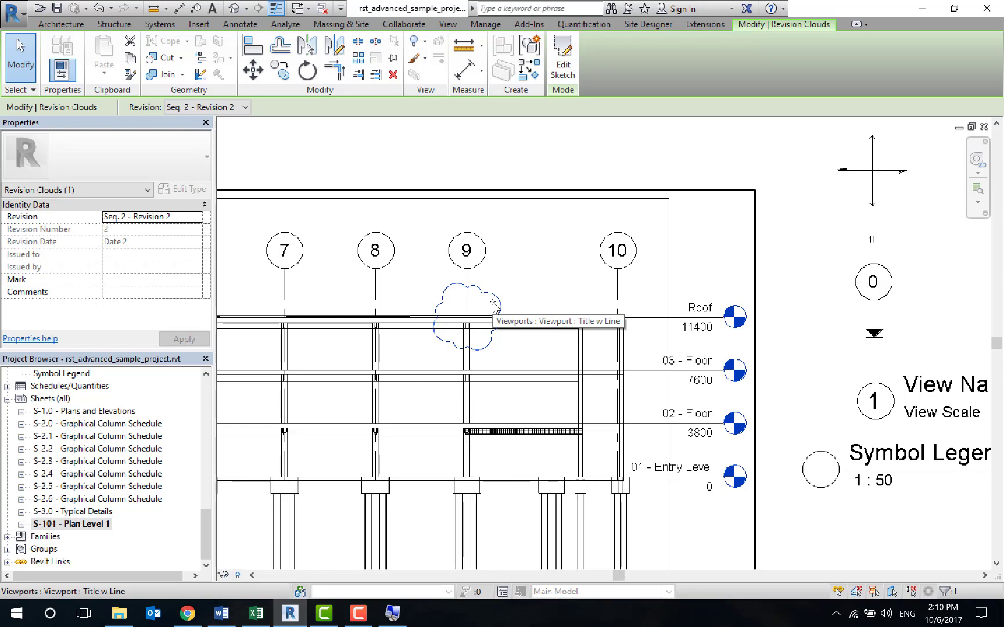
scroll(569, 352, "down", 2)
middle_click_drag(597, 404, 483, 355)
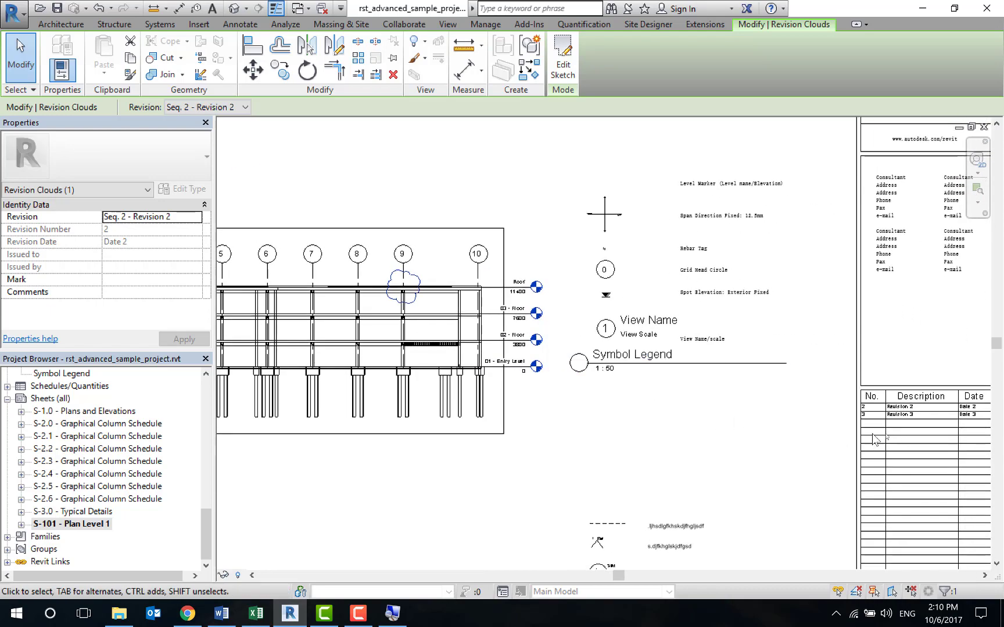
middle_click_drag(874, 440, 735, 386)
scroll(674, 407, "up", 1)
scroll(681, 314, "up", 2)
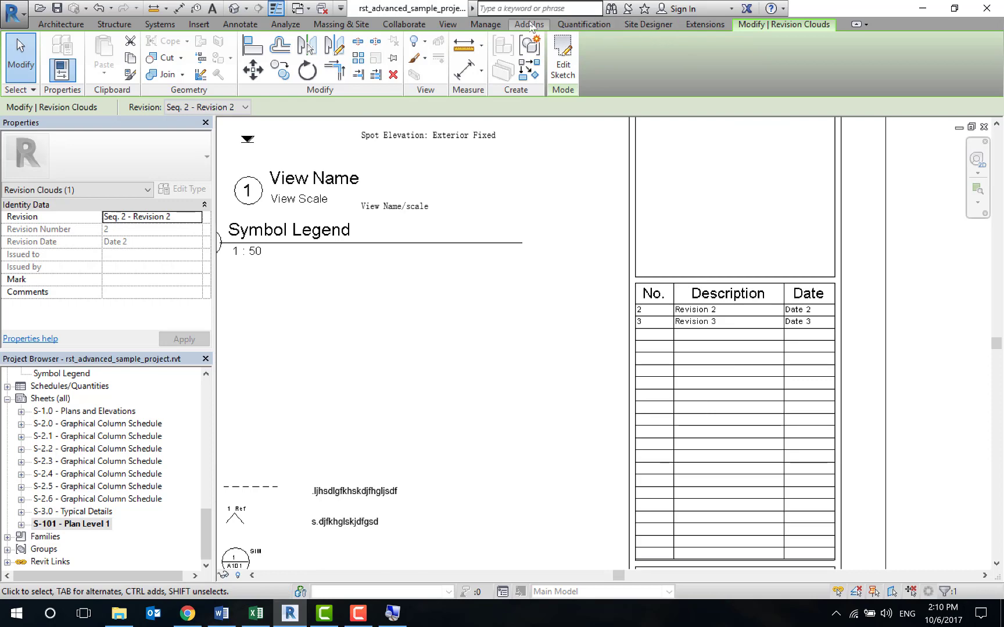
left_click(529, 24)
left_click(485, 24)
left_click(447, 24)
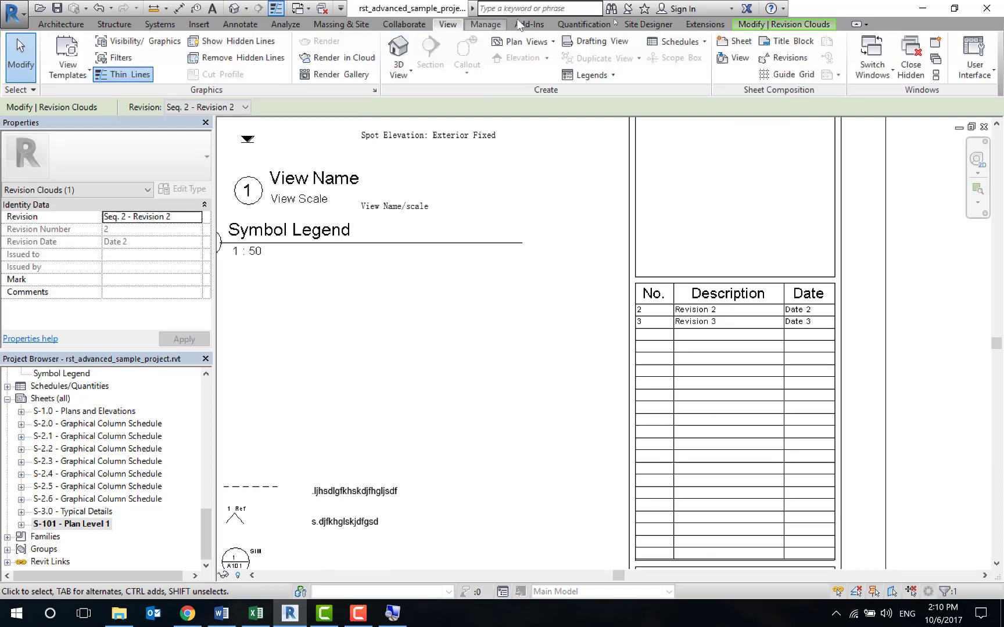
left_click(800, 59)
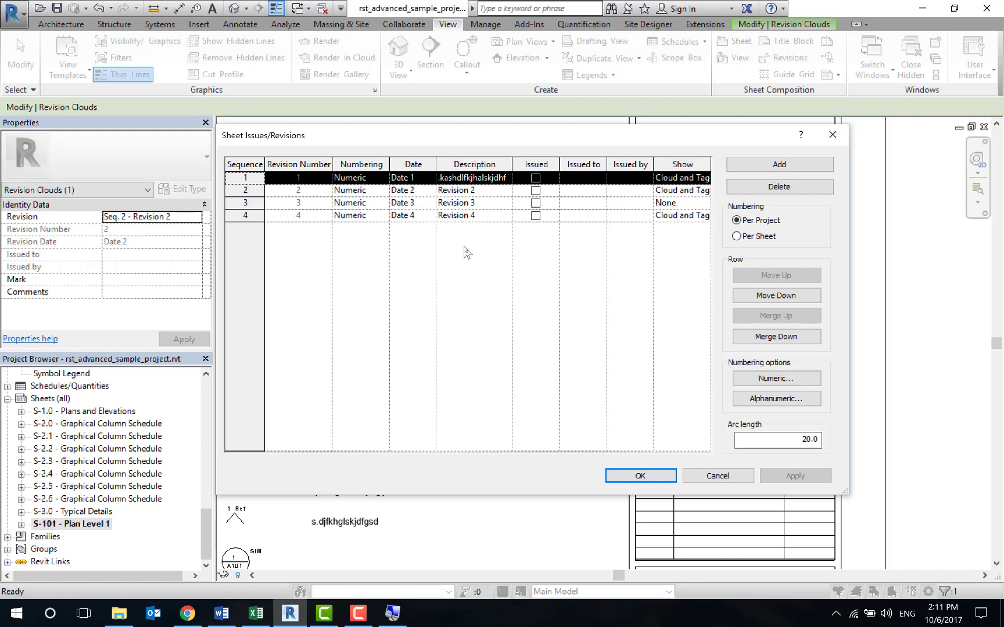
left_click(640, 476)
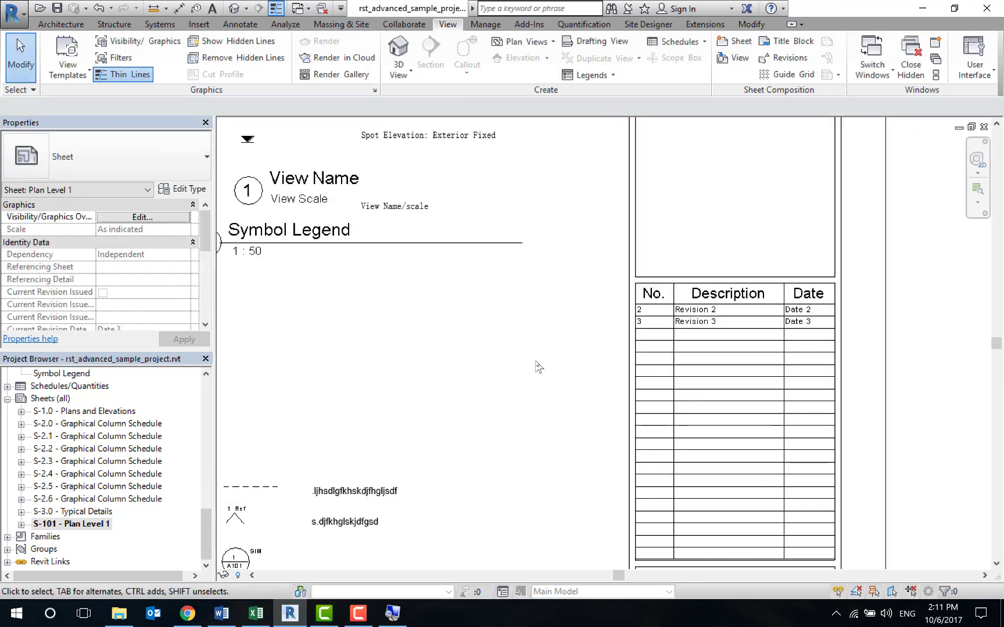
left_click(778, 58)
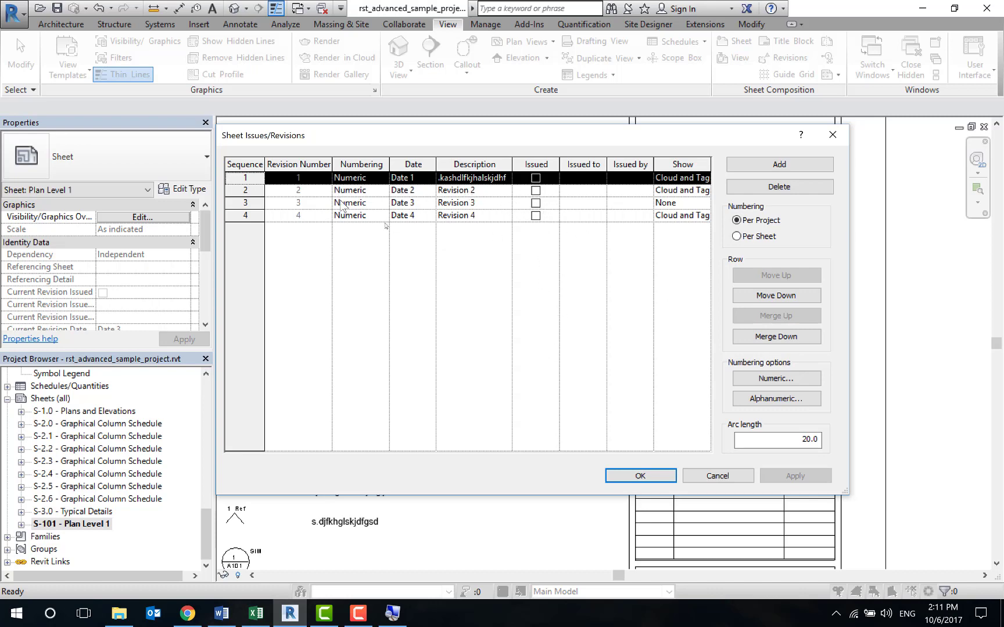
left_click(640, 476)
scroll(535, 300, "down", 5)
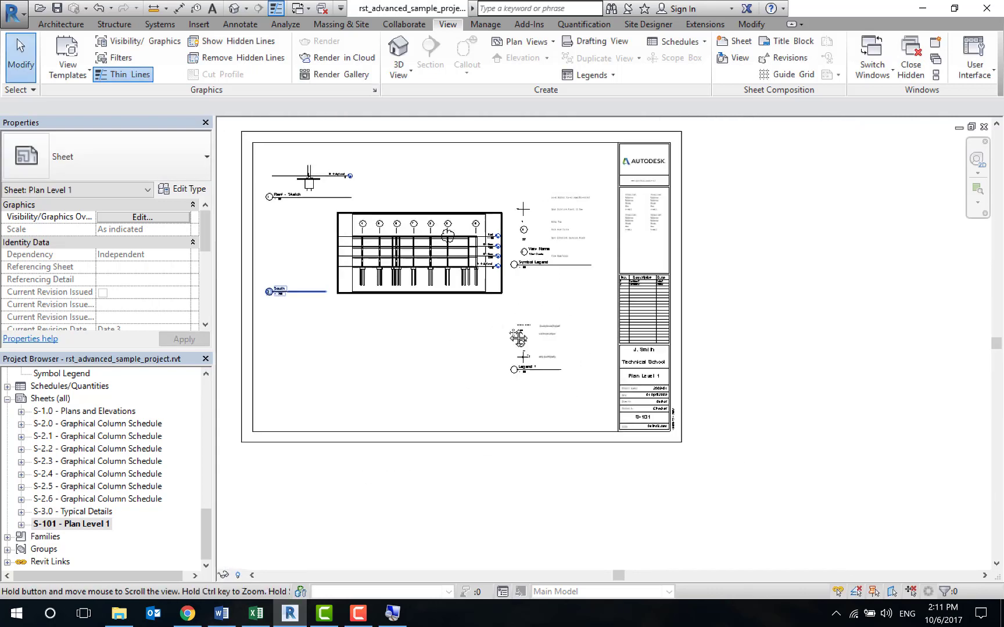
- Use TG to place a revision tag reading 2 at the grid 9 cloud's upper right
scroll(382, 216, "up", 5)
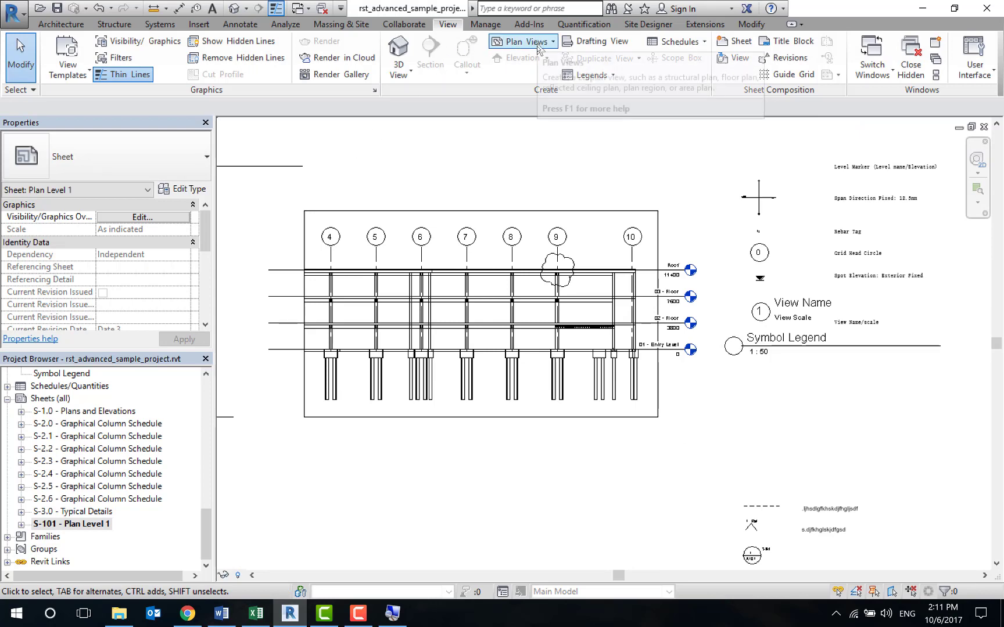
scroll(590, 232, "up", 2)
scroll(589, 232, "up", 2)
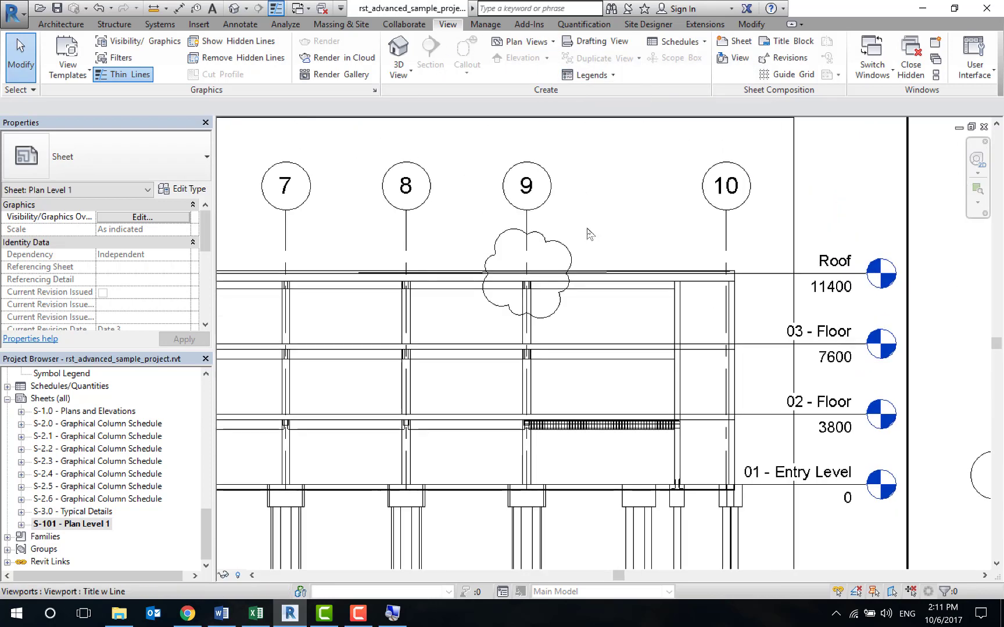
key("t")
key("g")
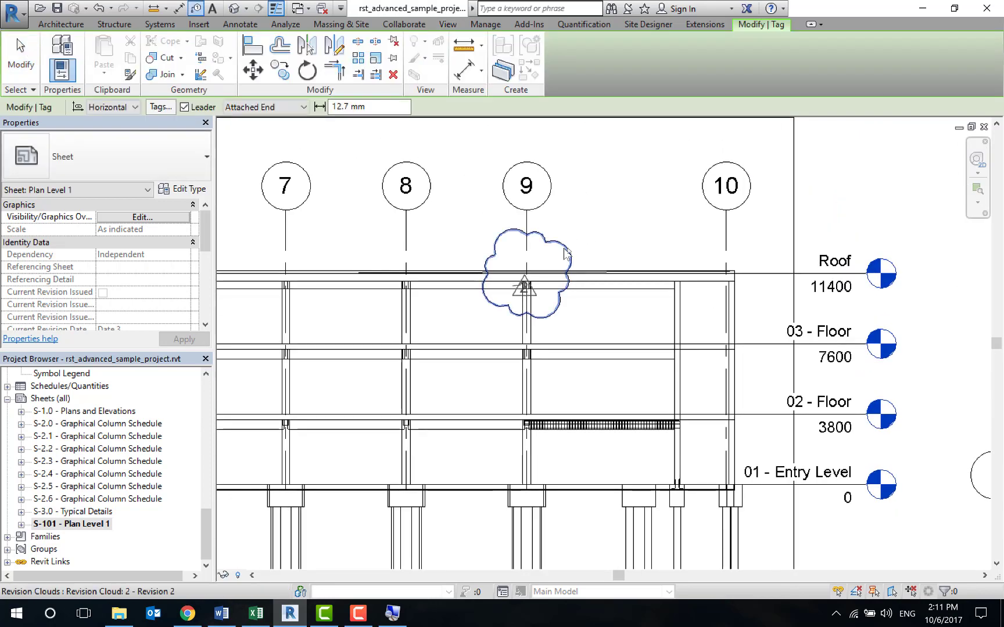
left_click(610, 215)
key("Escape")
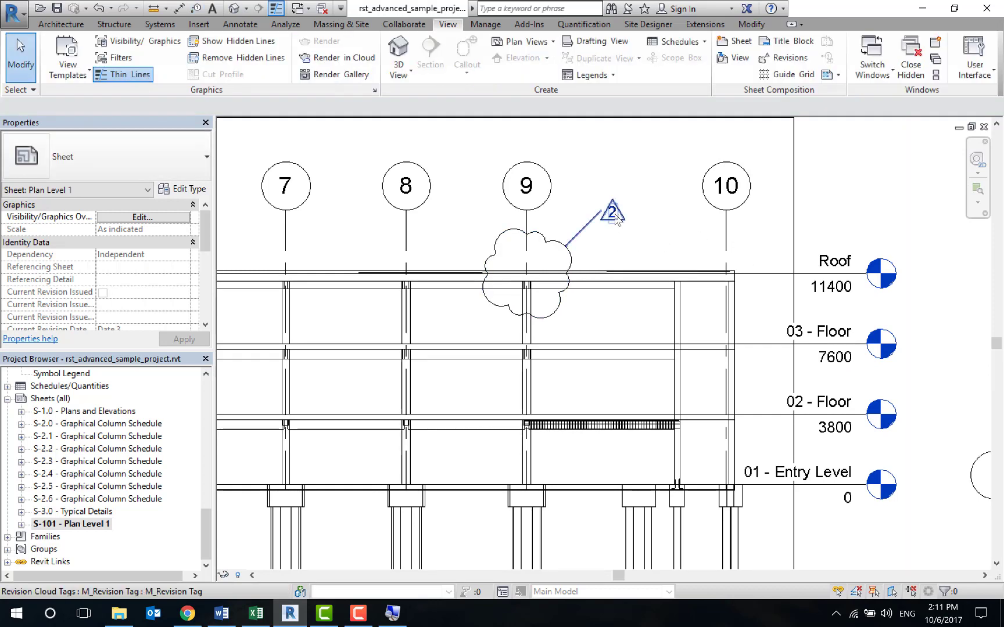
left_click(616, 218)
key("Escape")
scroll(732, 279, "down", 3)
scroll(784, 455, "down", 2)
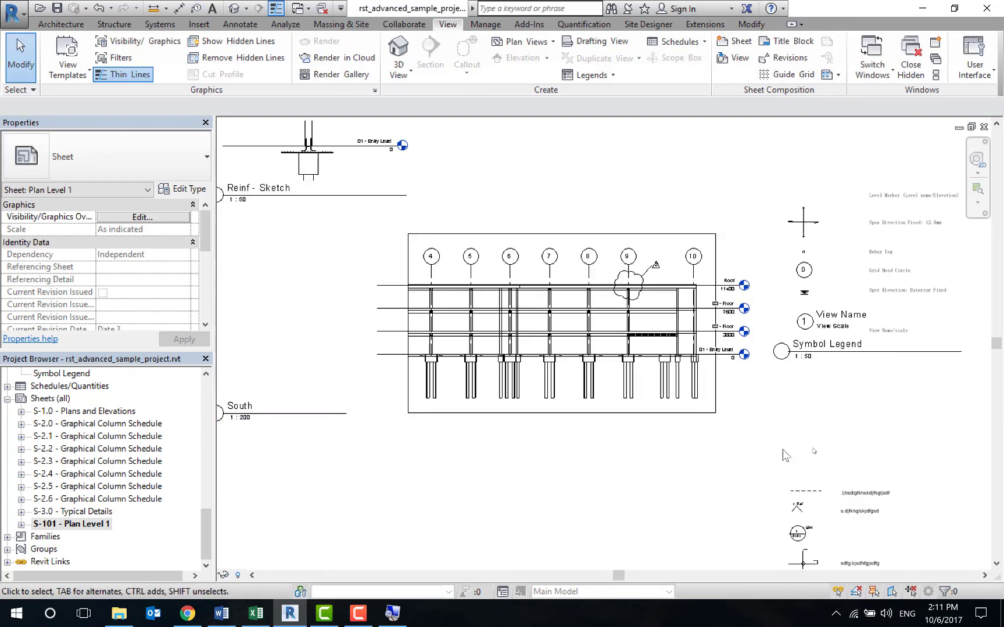
left_click(358, 613)
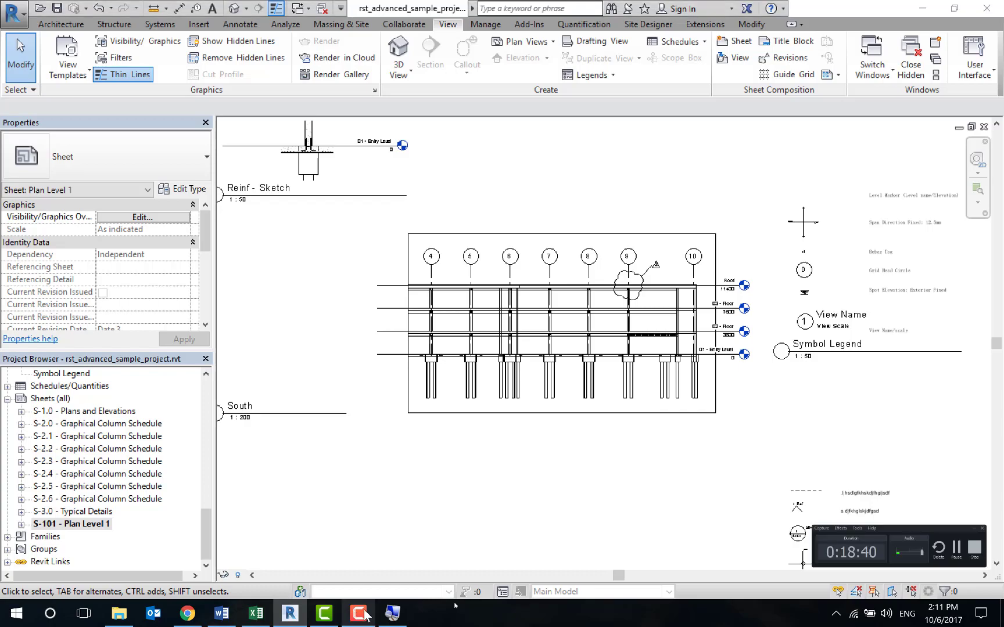